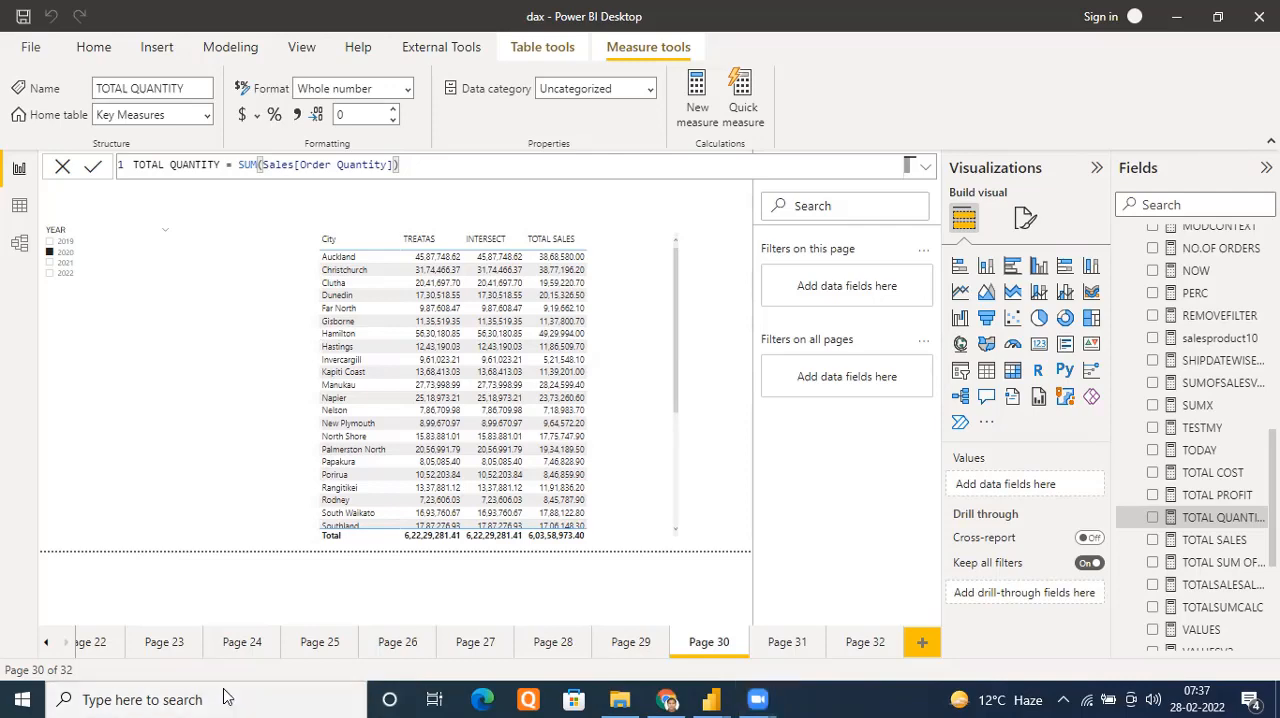
# Switch to Notepad, write the line "Parameter Table" in a blank note, and return to the Power BI report
pyautogui.write('nite')
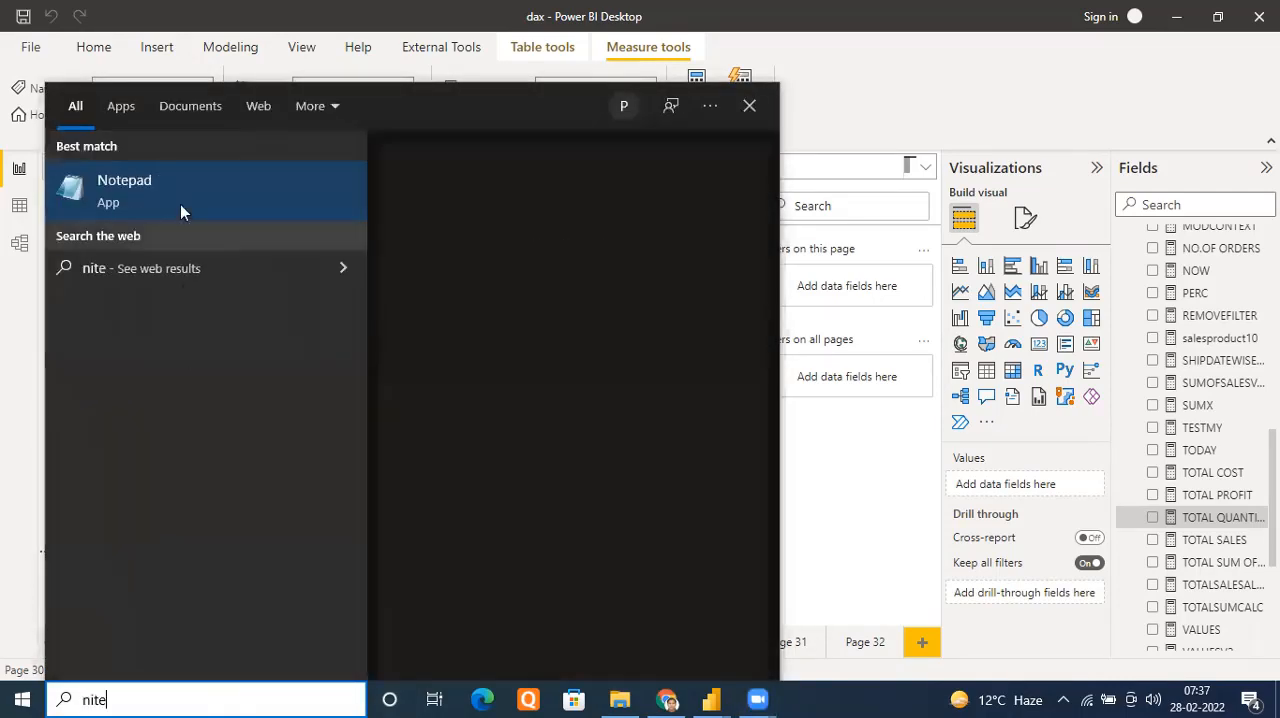
pyautogui.click(180, 168)
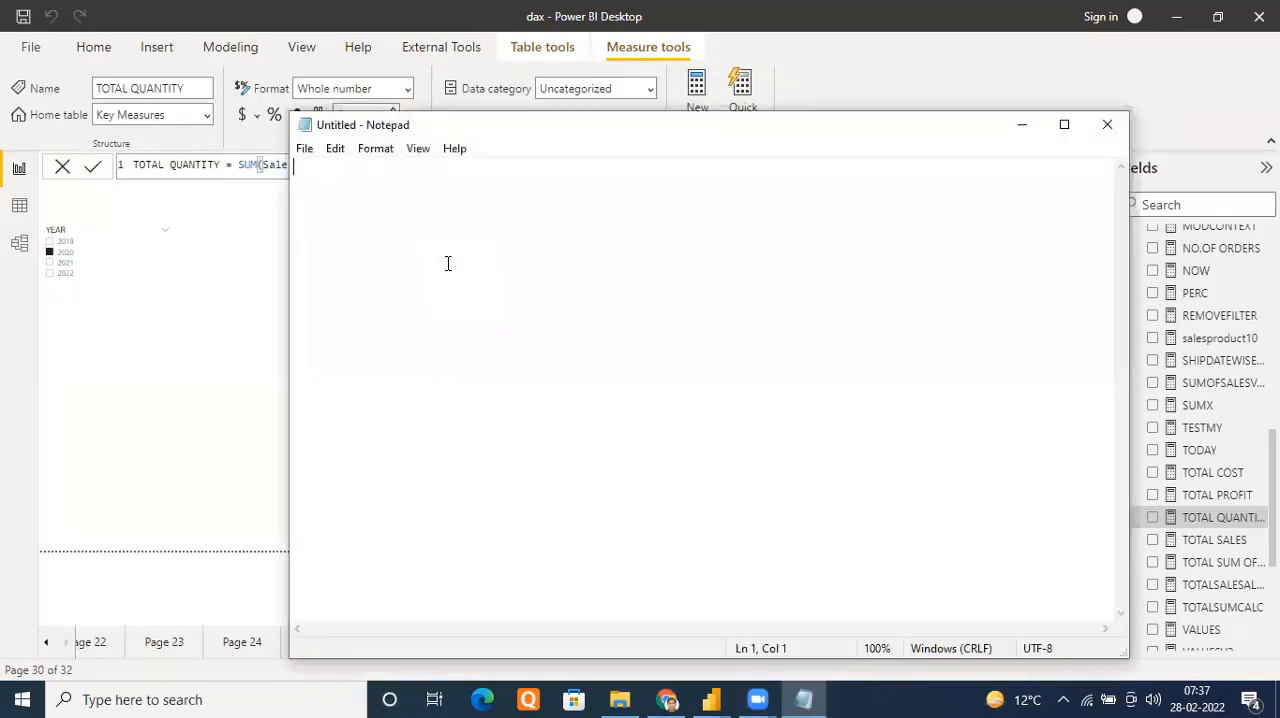
pyautogui.write('Paramter')
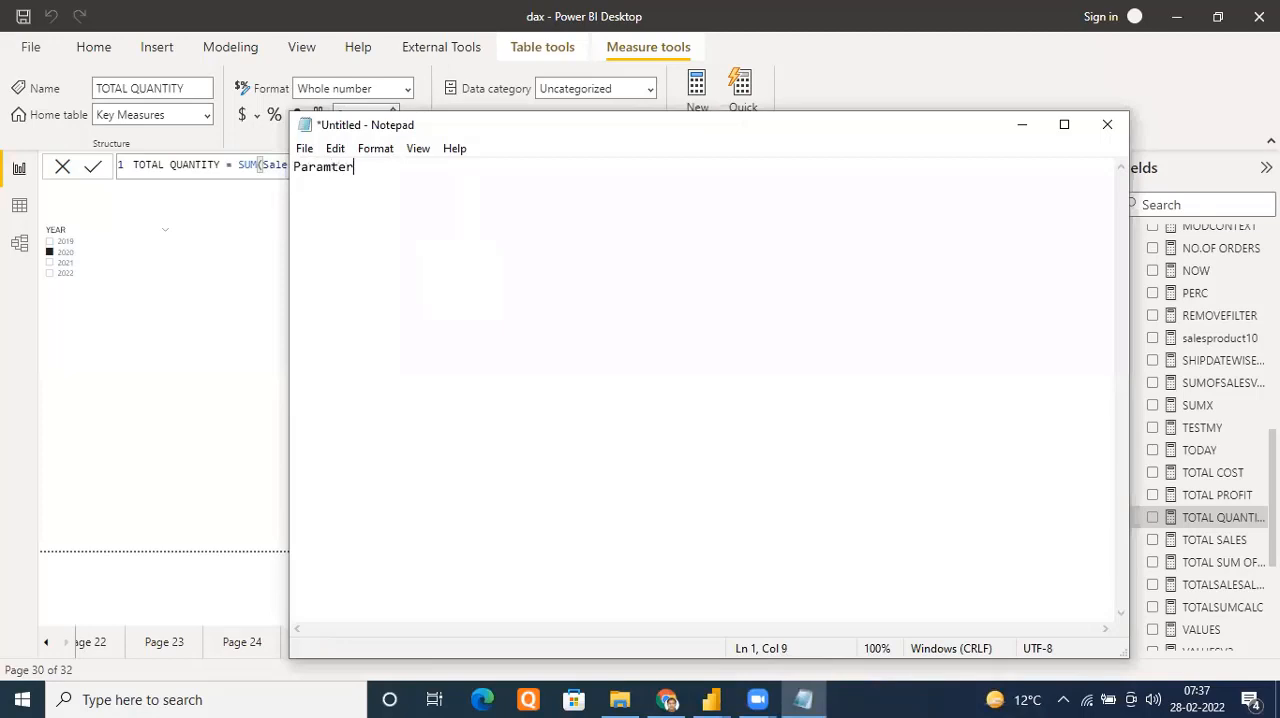
pyautogui.press('BackSpace')
pyautogui.press('BackSpace')
pyautogui.press('BackSpace')
pyautogui.write('eter Table')
pyautogui.press('Return')
pyautogui.click(1021, 124)
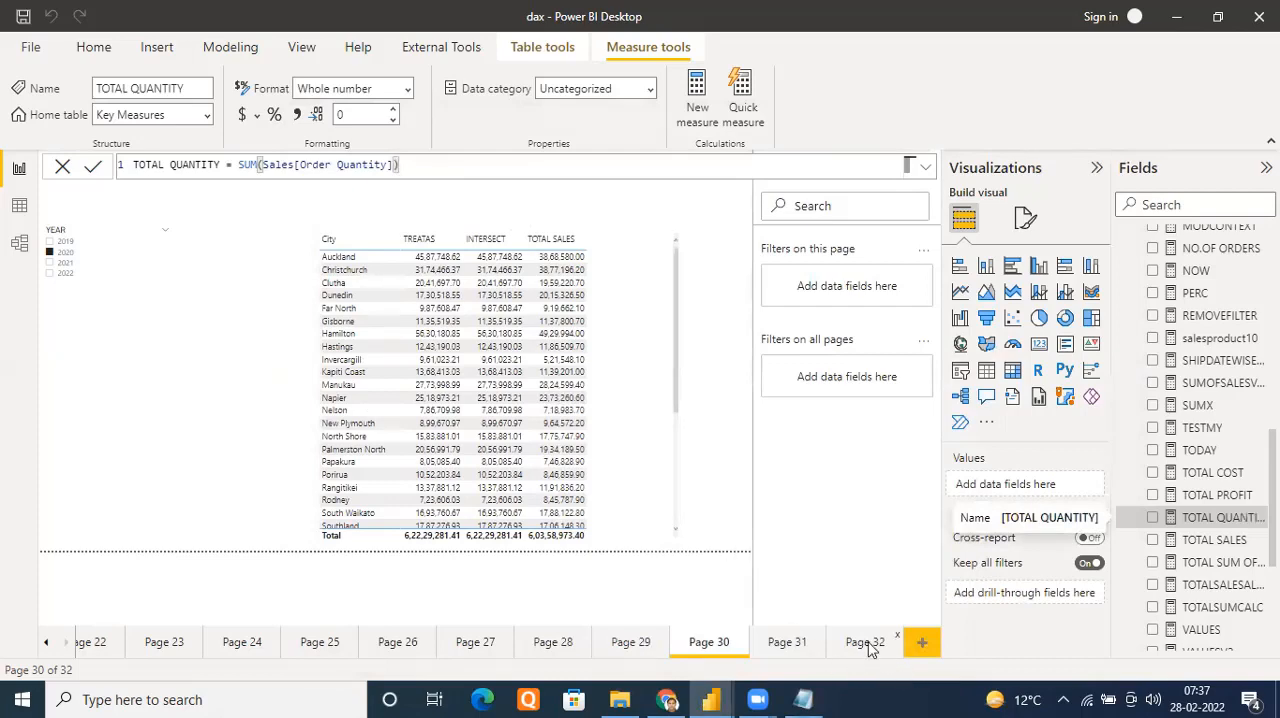
# Add a new report page after Page 32 and place a tall, narrow table visual listing the DATE table's Date field
pyautogui.scroll(6, 1195, 450)
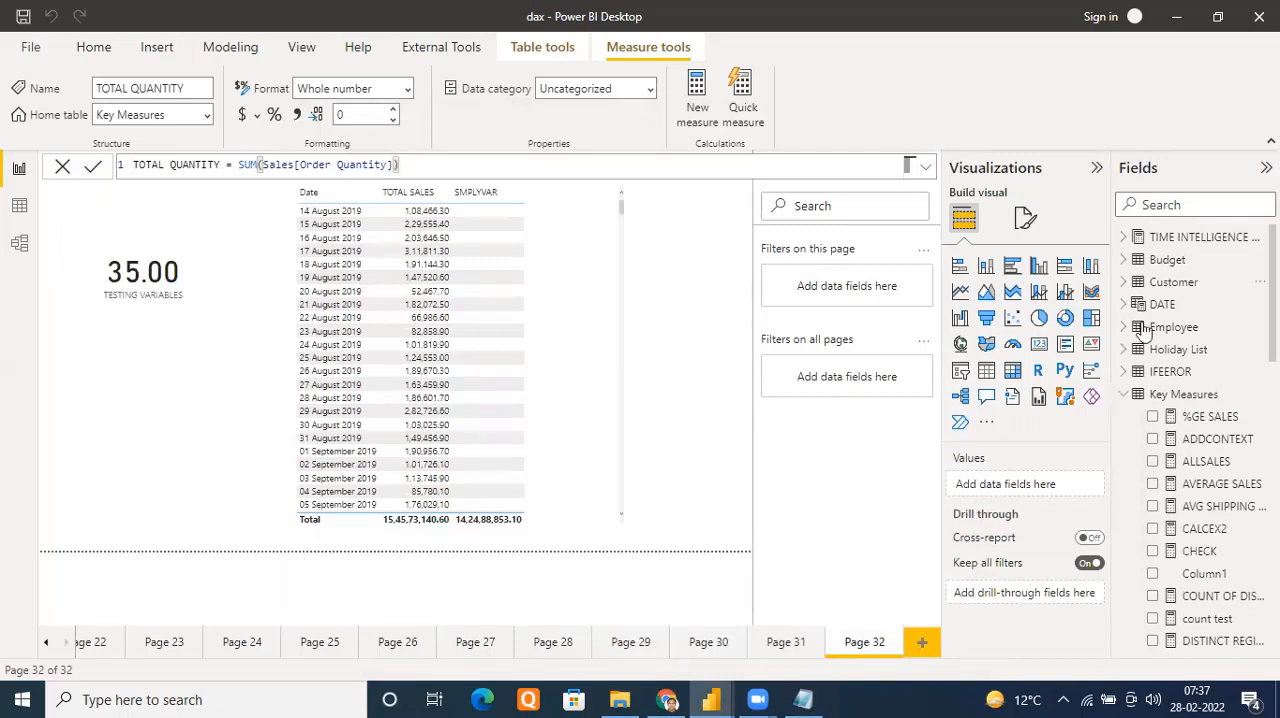
pyautogui.click(922, 642)
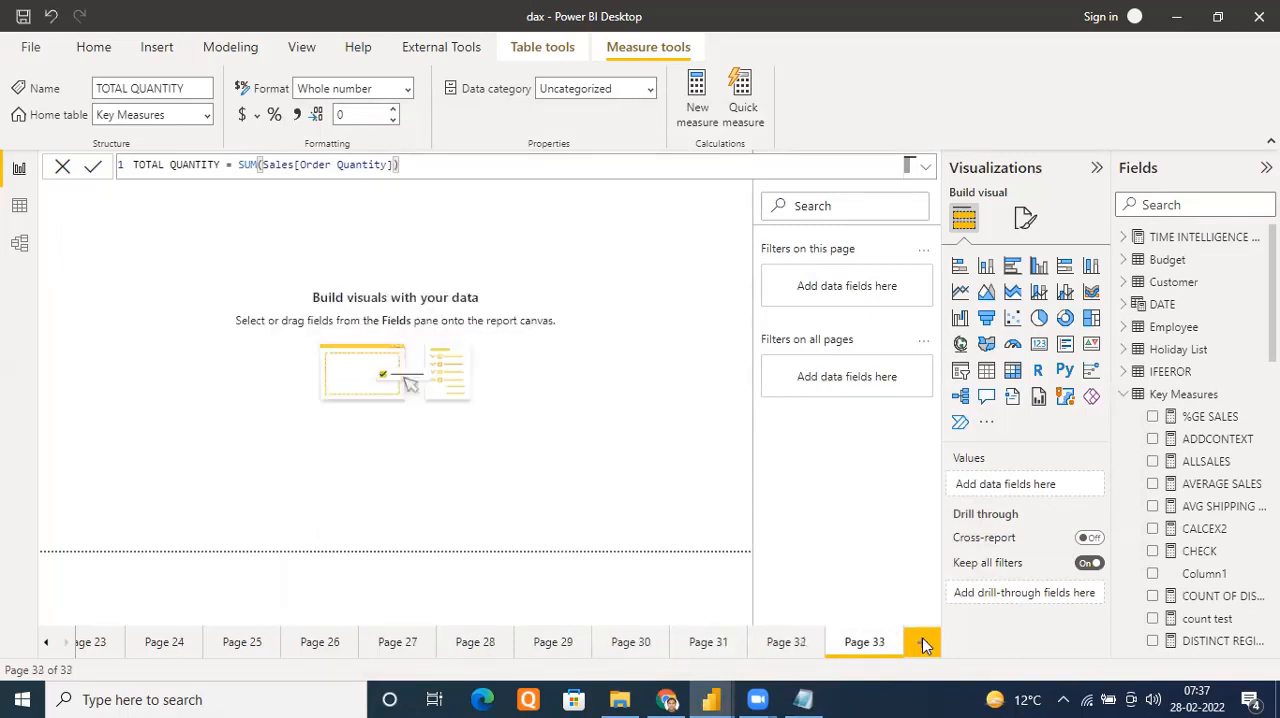
pyautogui.click(1124, 304)
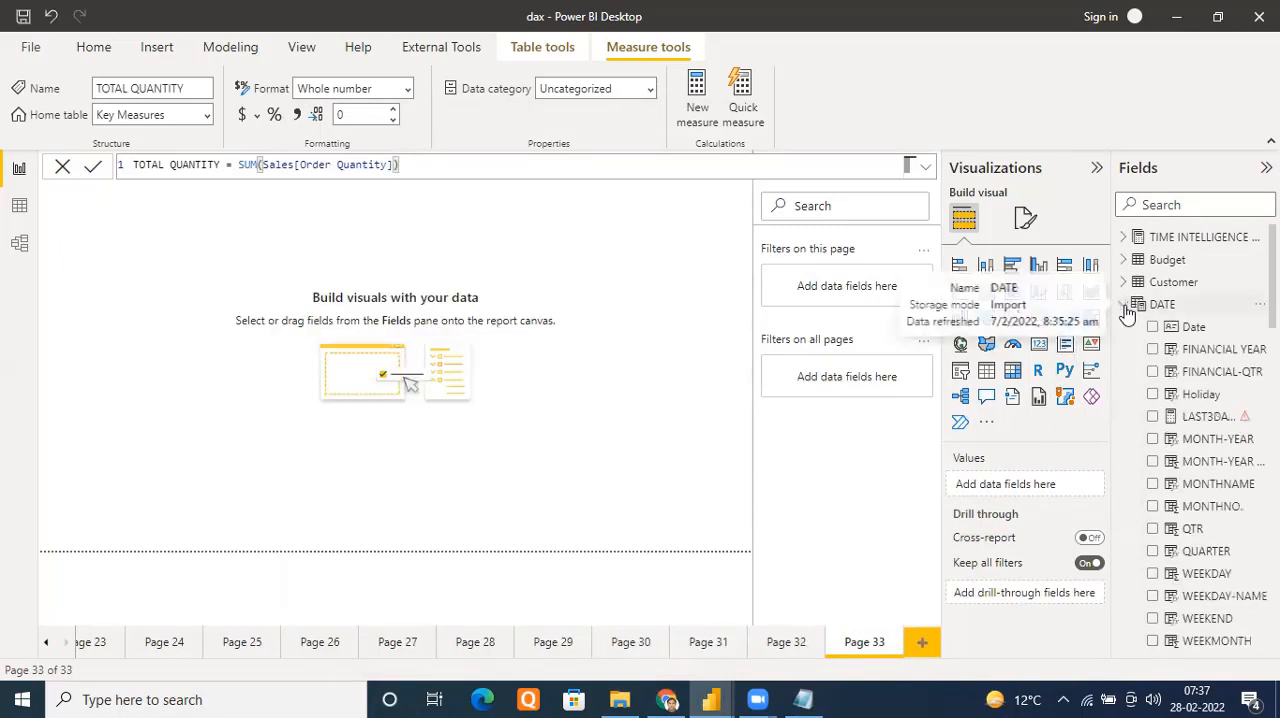
pyautogui.moveTo(1192, 327); pyautogui.dragTo(502, 303)
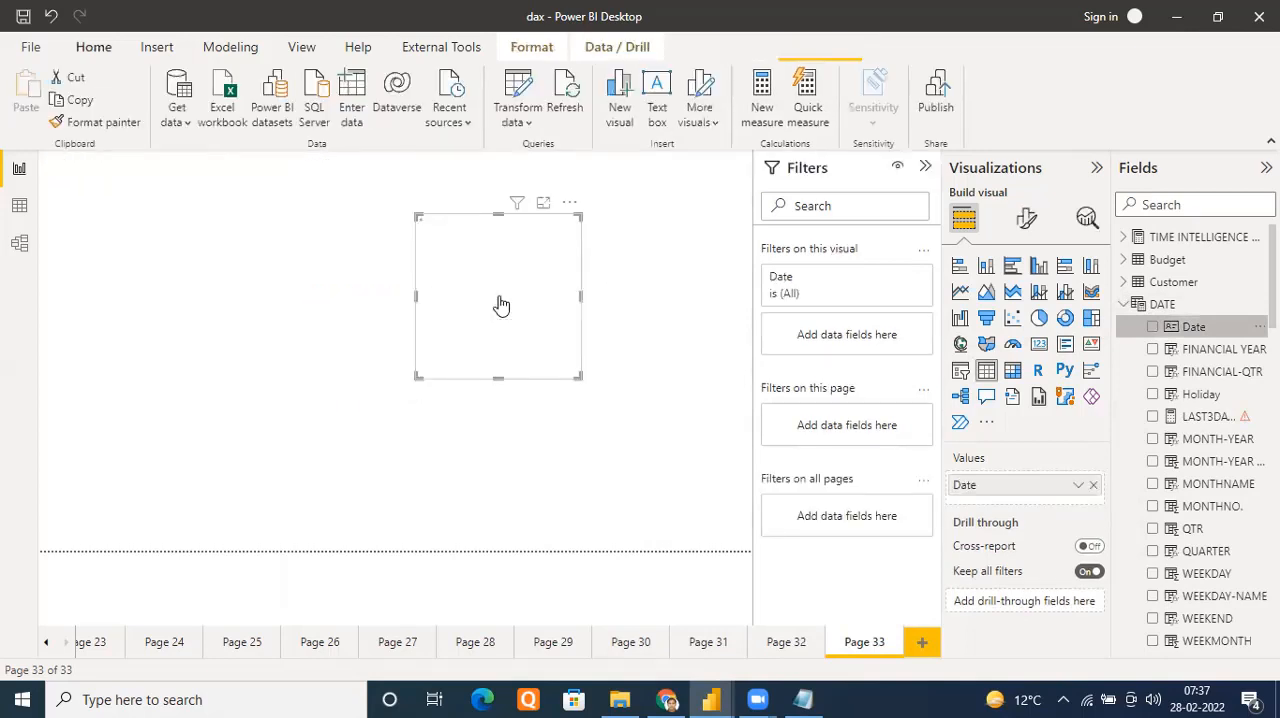
pyautogui.moveTo(580, 374); pyautogui.dragTo(651, 479)
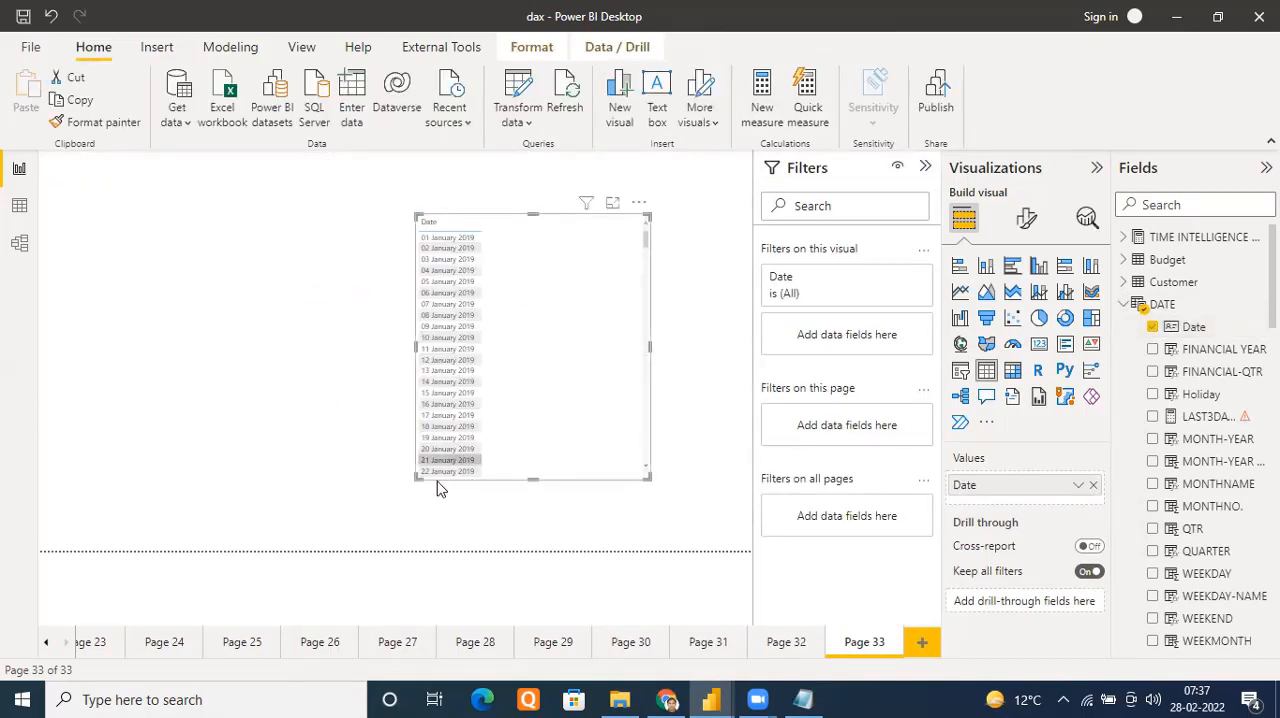
pyautogui.moveTo(413, 479); pyautogui.dragTo(497, 489)
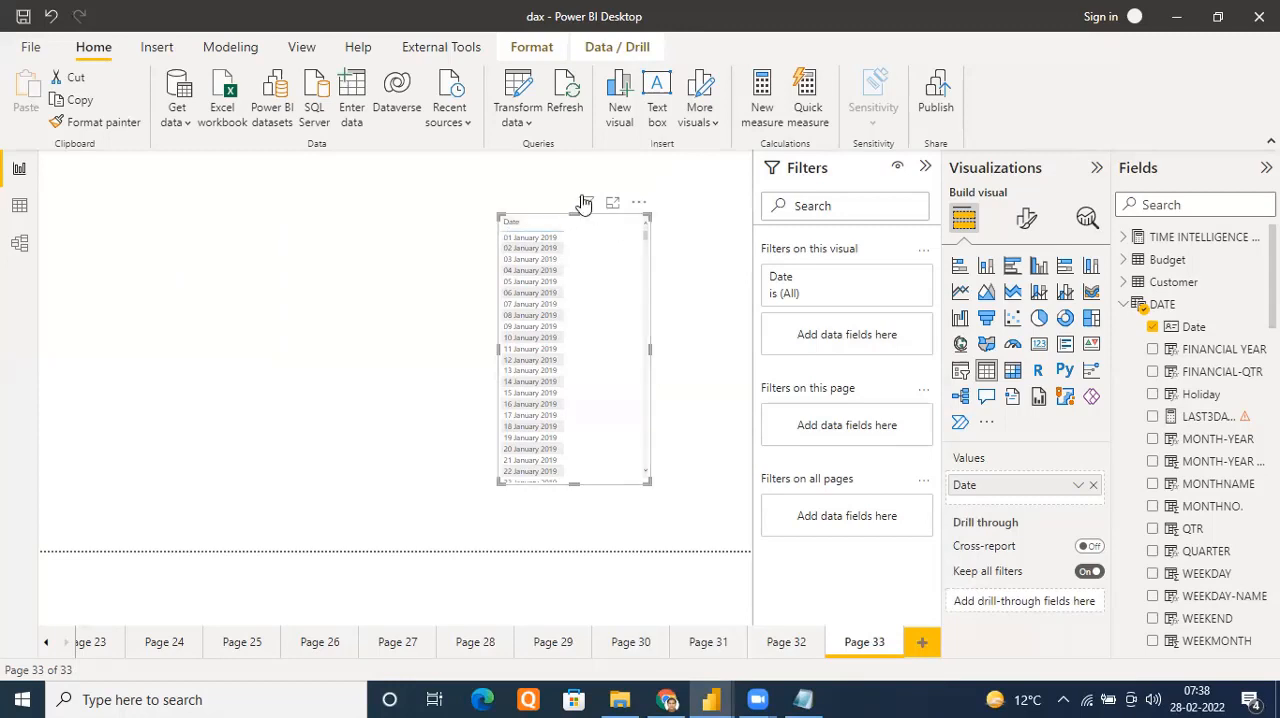
# Start a manually entered data table and name its first column MyMeasures
pyautogui.moveTo(586, 204)
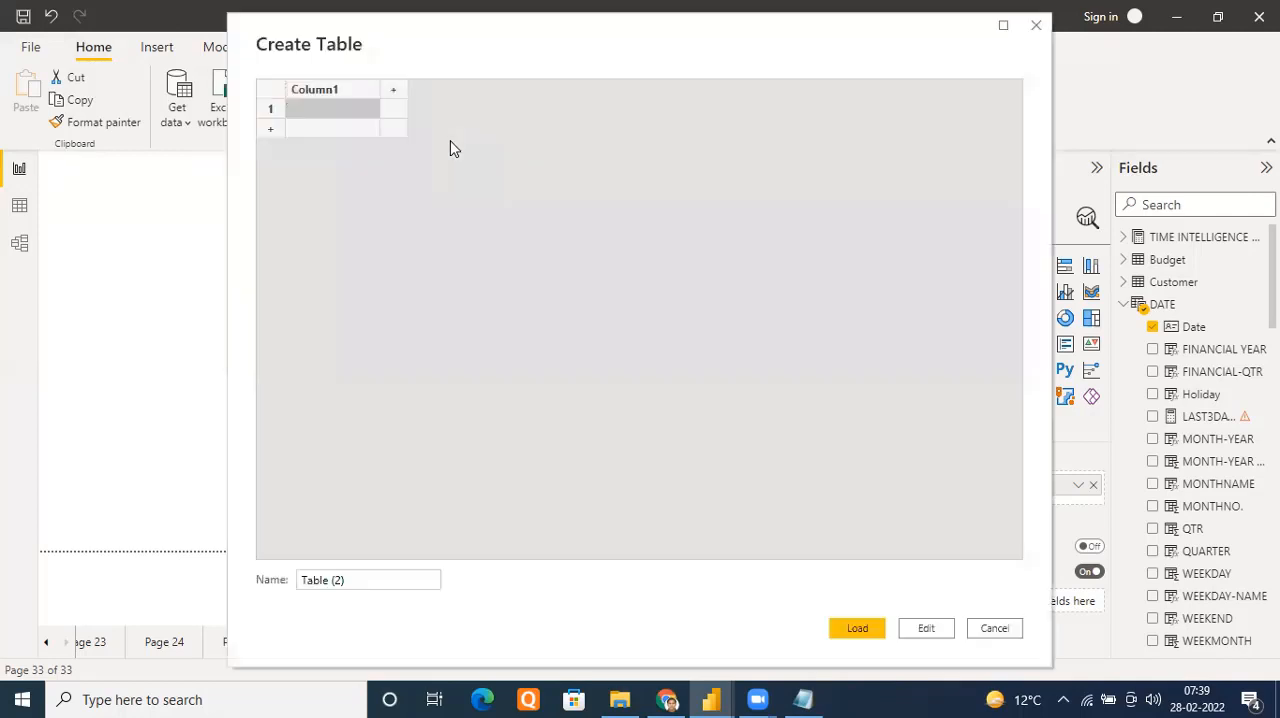
pyautogui.click(345, 89)
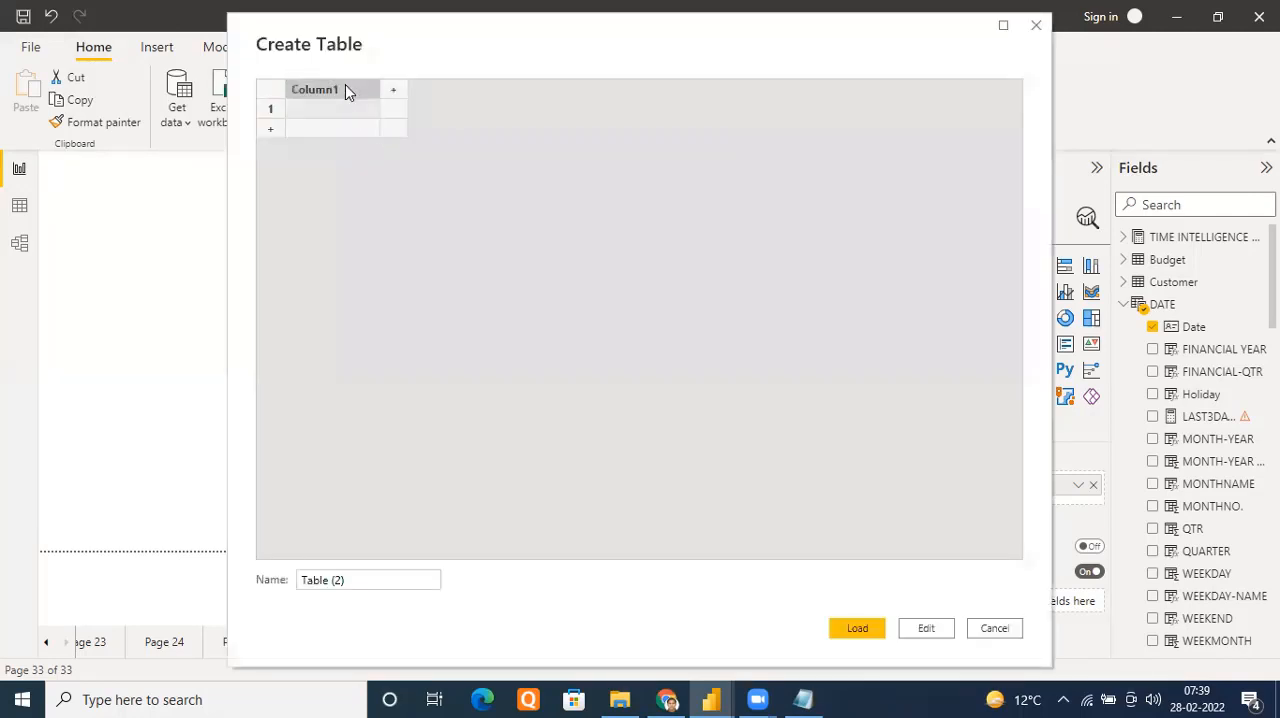
pyautogui.write('Me')
pyautogui.press('BackSpace')
pyautogui.write('My')
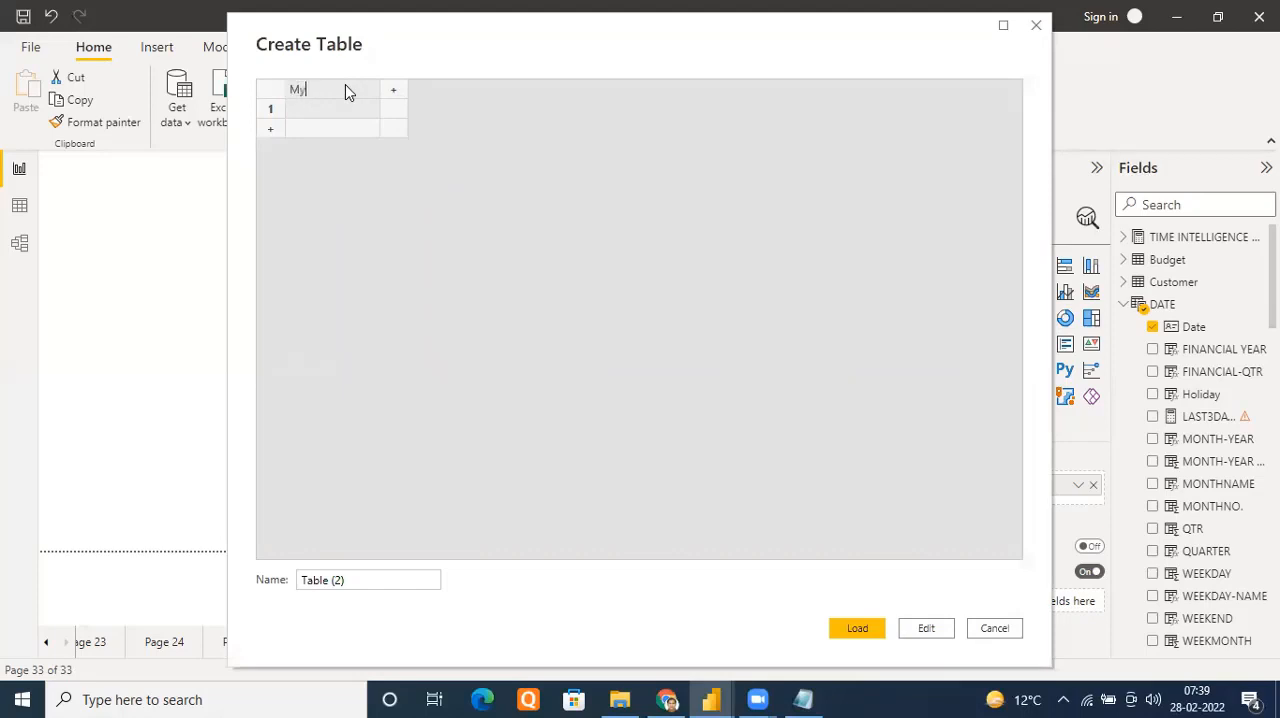
pyautogui.write('Measures')
# Fill the MyMeasures column with the rows Total Sales, Total Profit and SMPLY
pyautogui.click(322, 112)
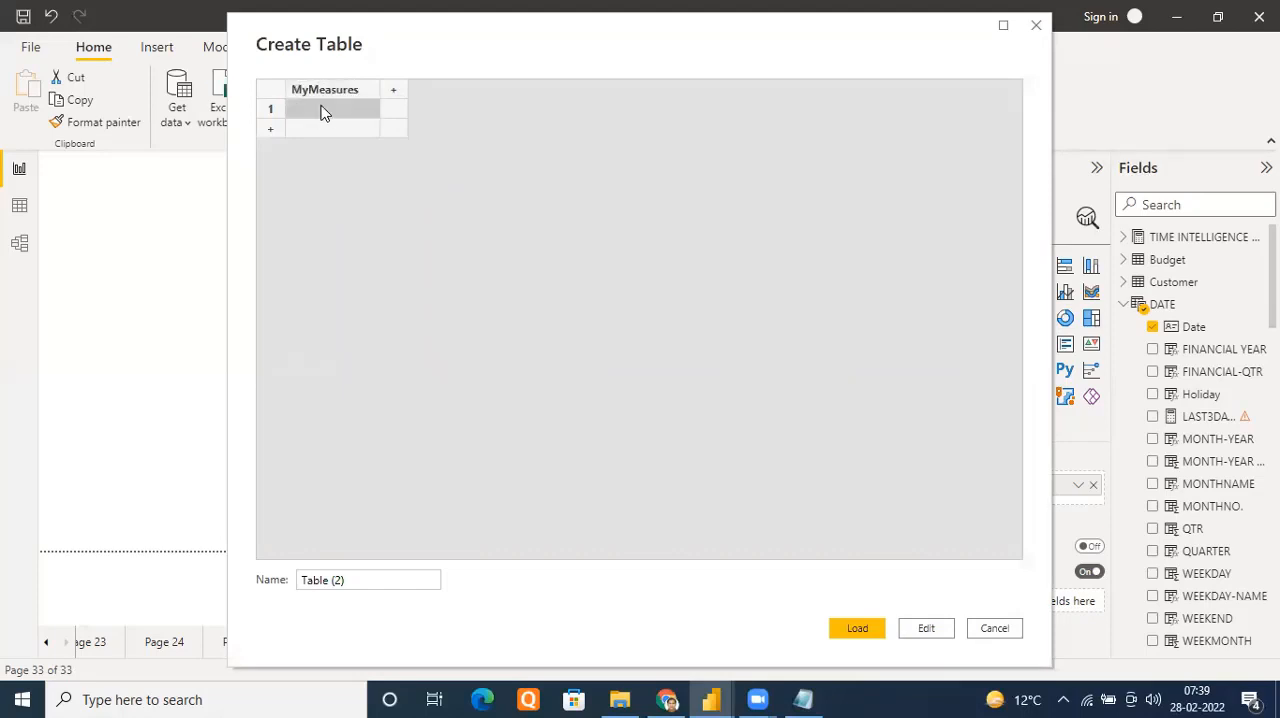
pyautogui.click(322, 112)
pyautogui.write('Total Sales')
pyautogui.click(305, 128)
pyautogui.click(305, 128)
pyautogui.write('To')
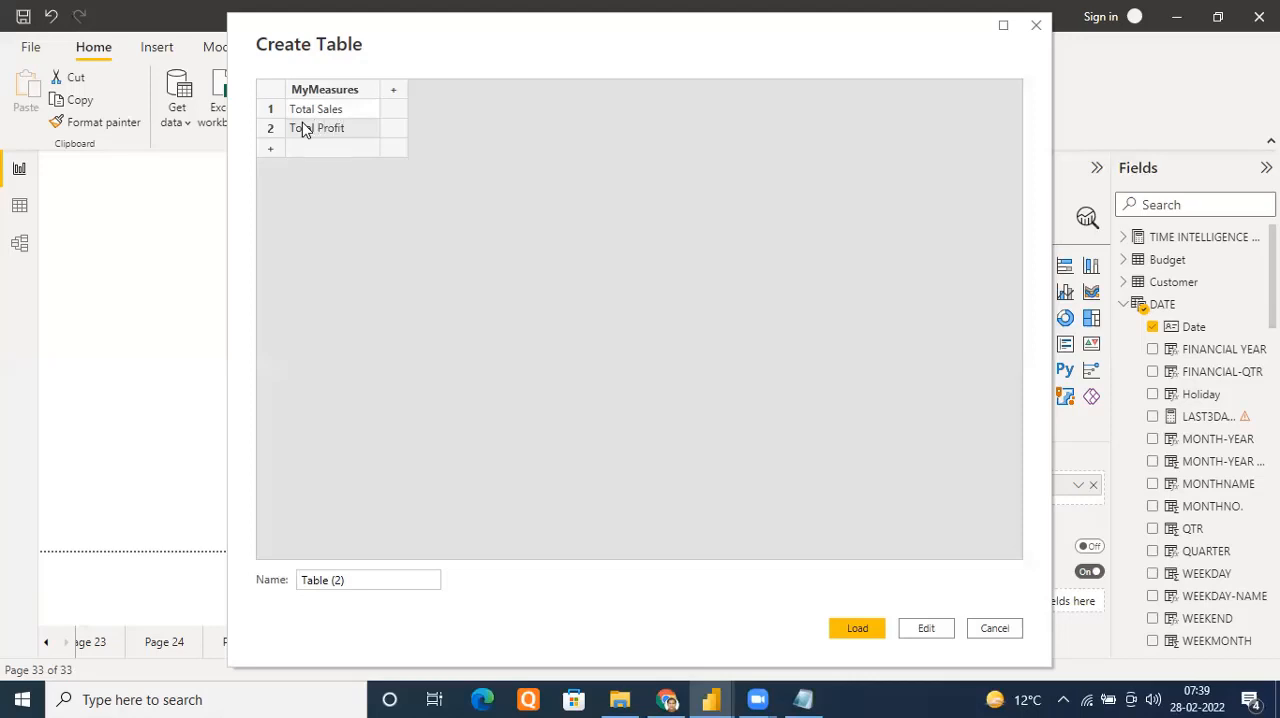
pyautogui.click(310, 150)
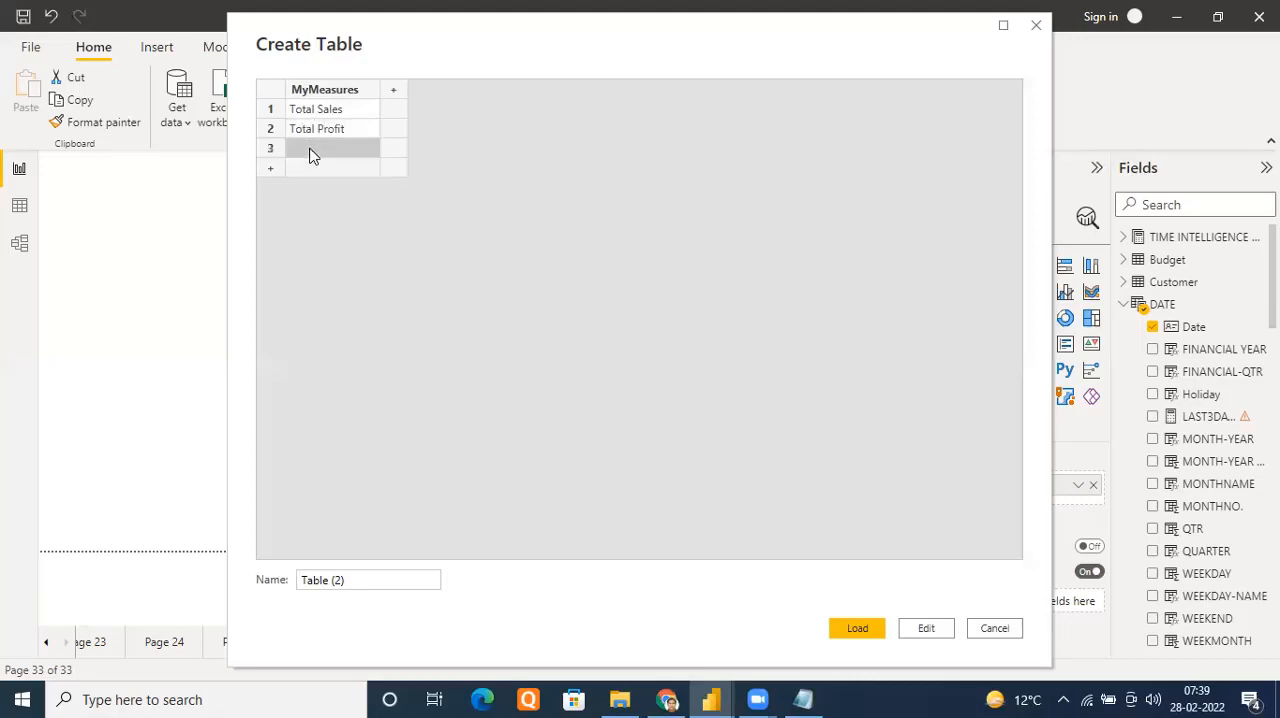
pyautogui.write('SMPLY')
# Name the new table Parameter Table and load it into the data model
pyautogui.click(340, 578)
pyautogui.moveTo(349, 580); pyautogui.dragTo(306, 578)
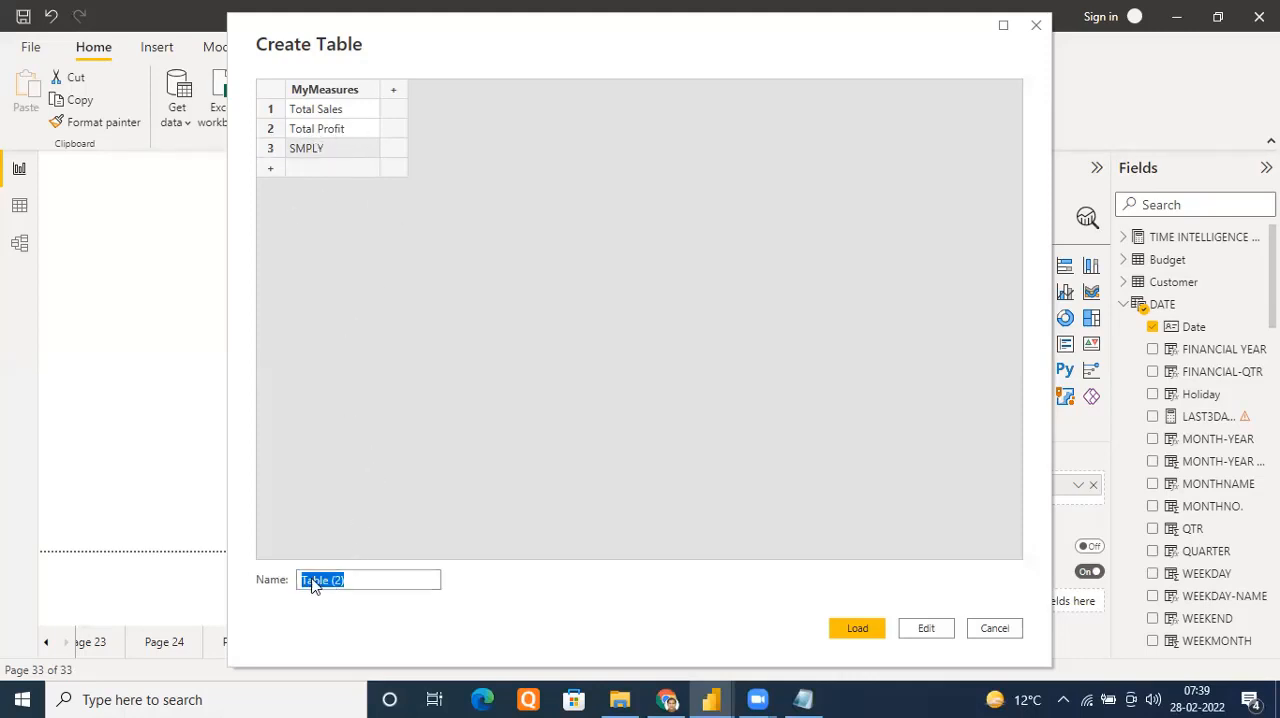
pyautogui.write('pAR')
pyautogui.press('BackSpace')
pyautogui.press('BackSpace')
pyautogui.press('BackSpace')
pyautogui.click(856, 628)
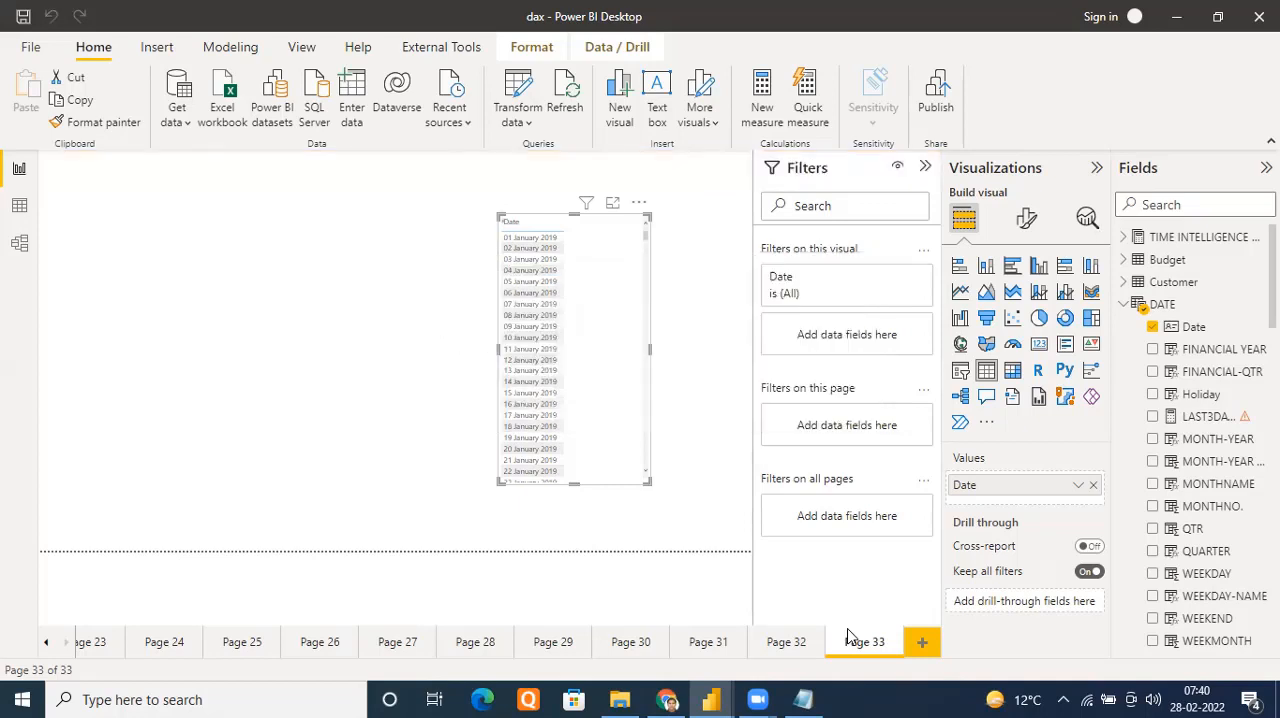
# Check Parameter Table and its relationships in the model diagram, then return to the report page
pyautogui.click(27, 250)
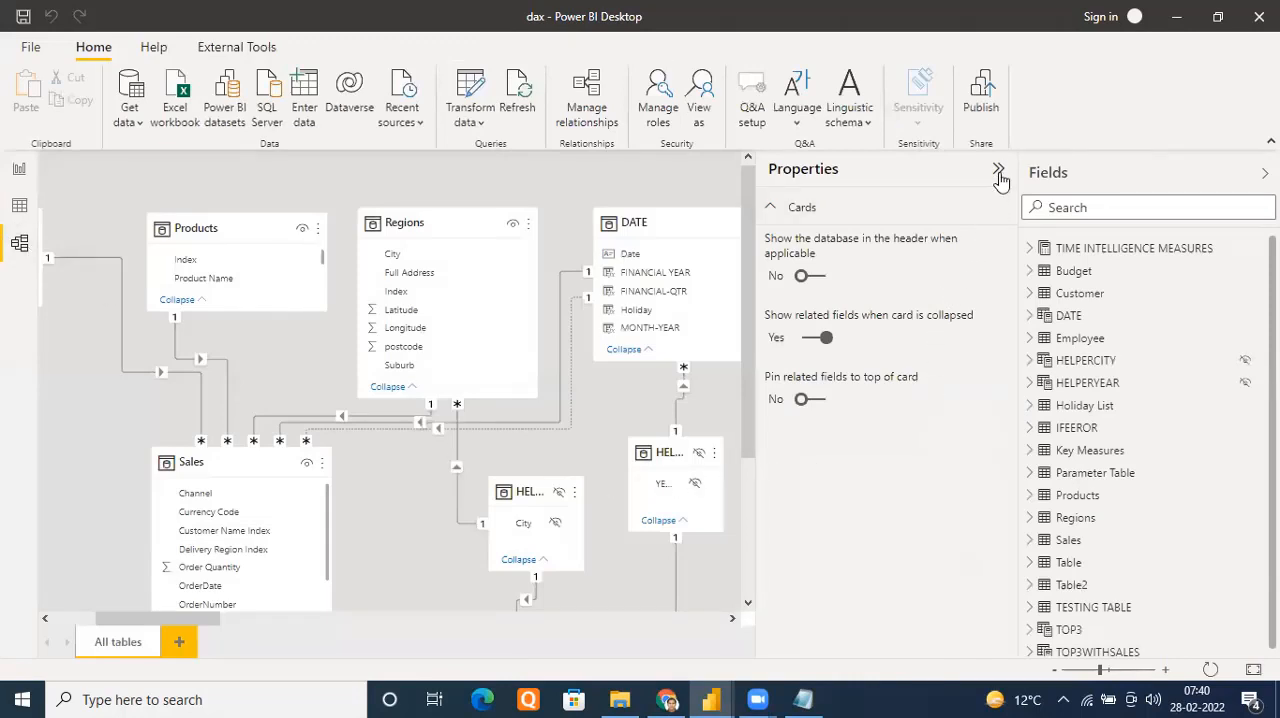
pyautogui.click(998, 172)
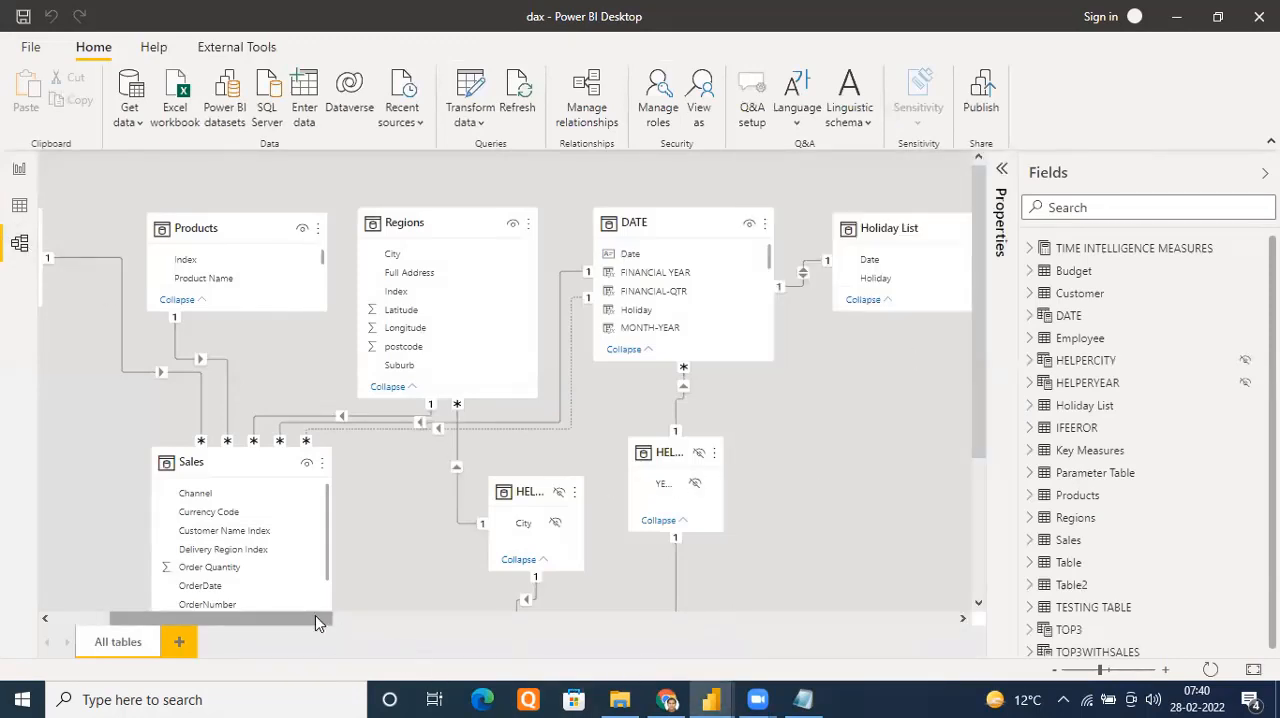
pyautogui.moveTo(315, 620); pyautogui.dragTo(970, 660)
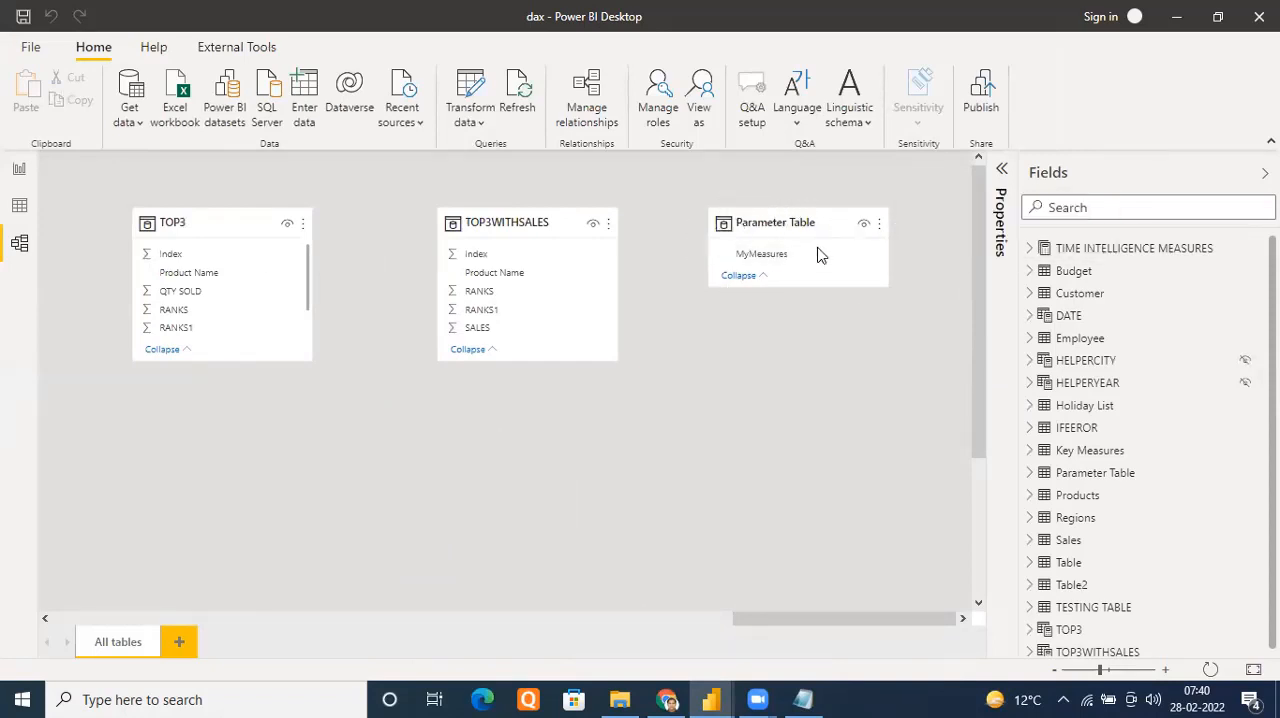
pyautogui.click(18, 169)
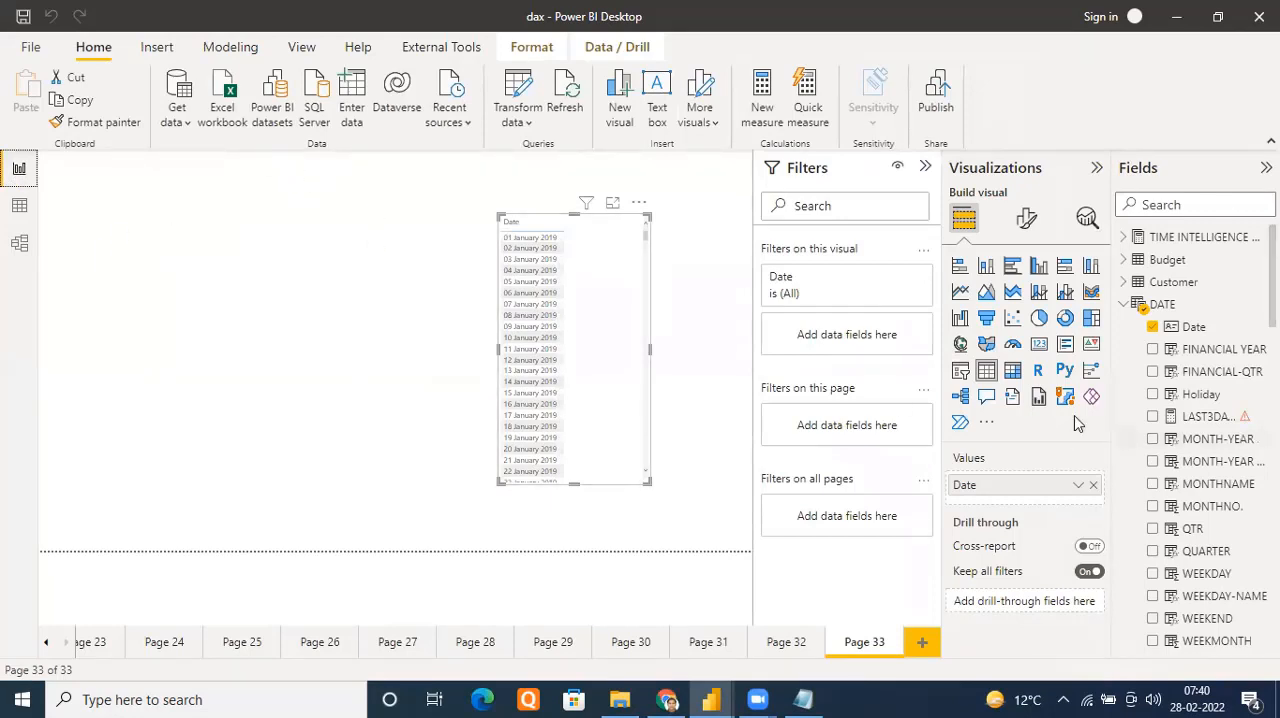
# Add a separate slicer on Parameter Table's MyMeasures field and shrink it to fit its options, keeping the Date visual as a table
pyautogui.click(960, 371)
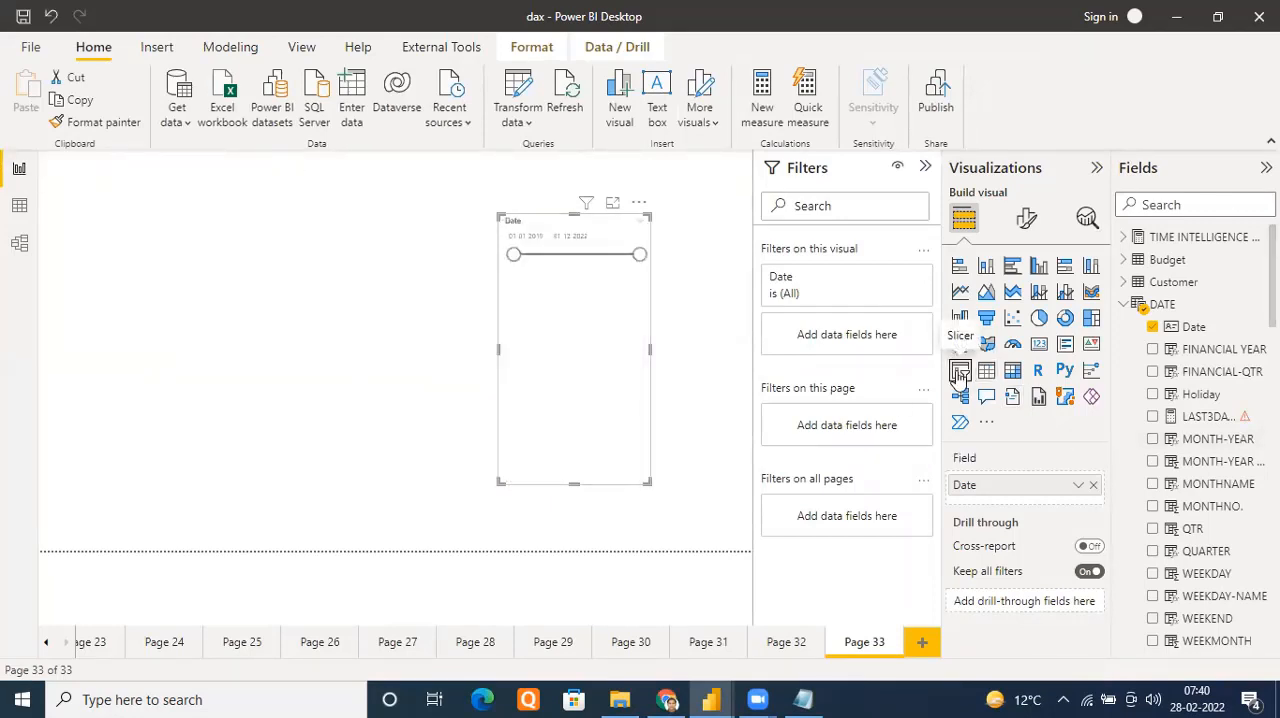
pyautogui.hotkey('ctrl', 'z')
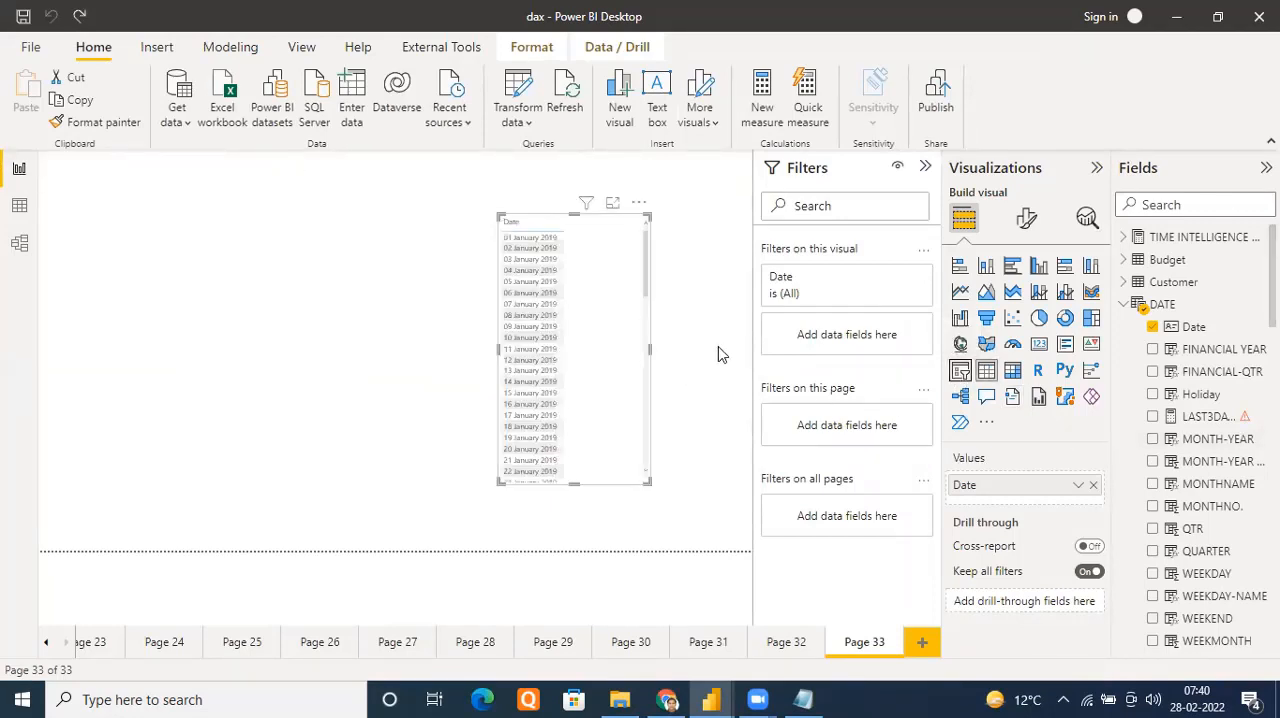
pyautogui.click(719, 351)
pyautogui.click(961, 372)
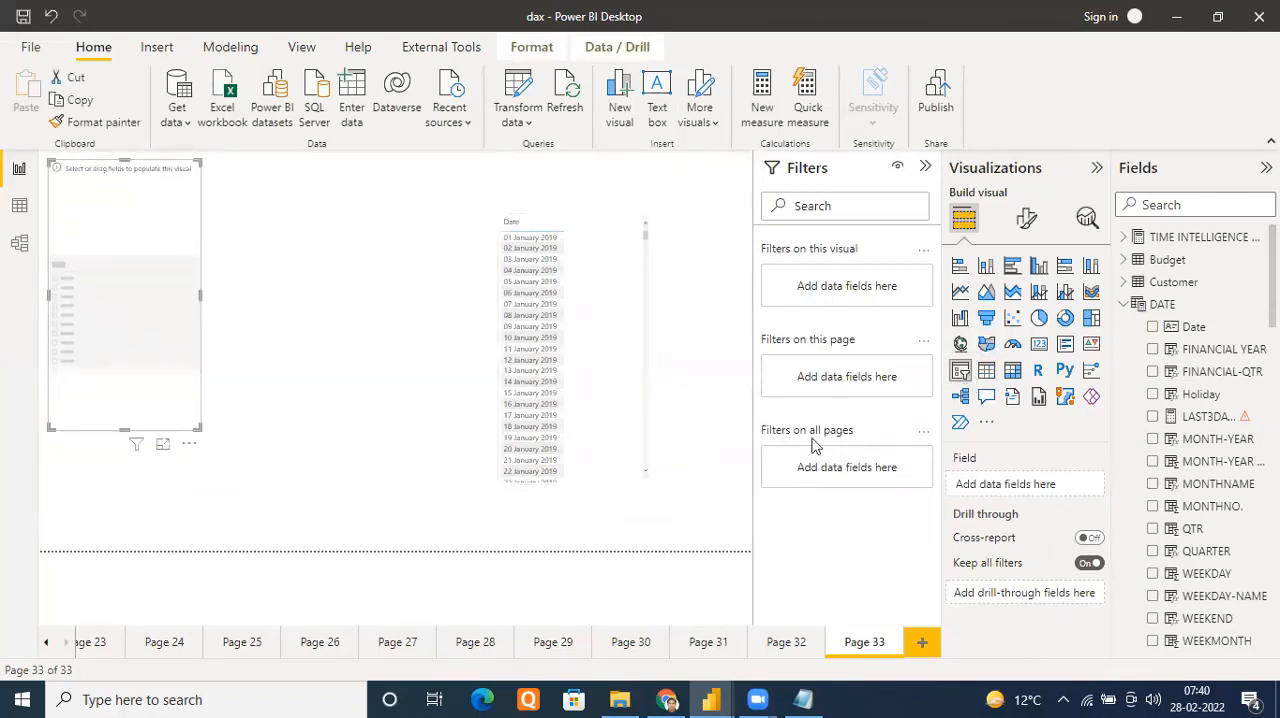
pyautogui.click(1124, 305)
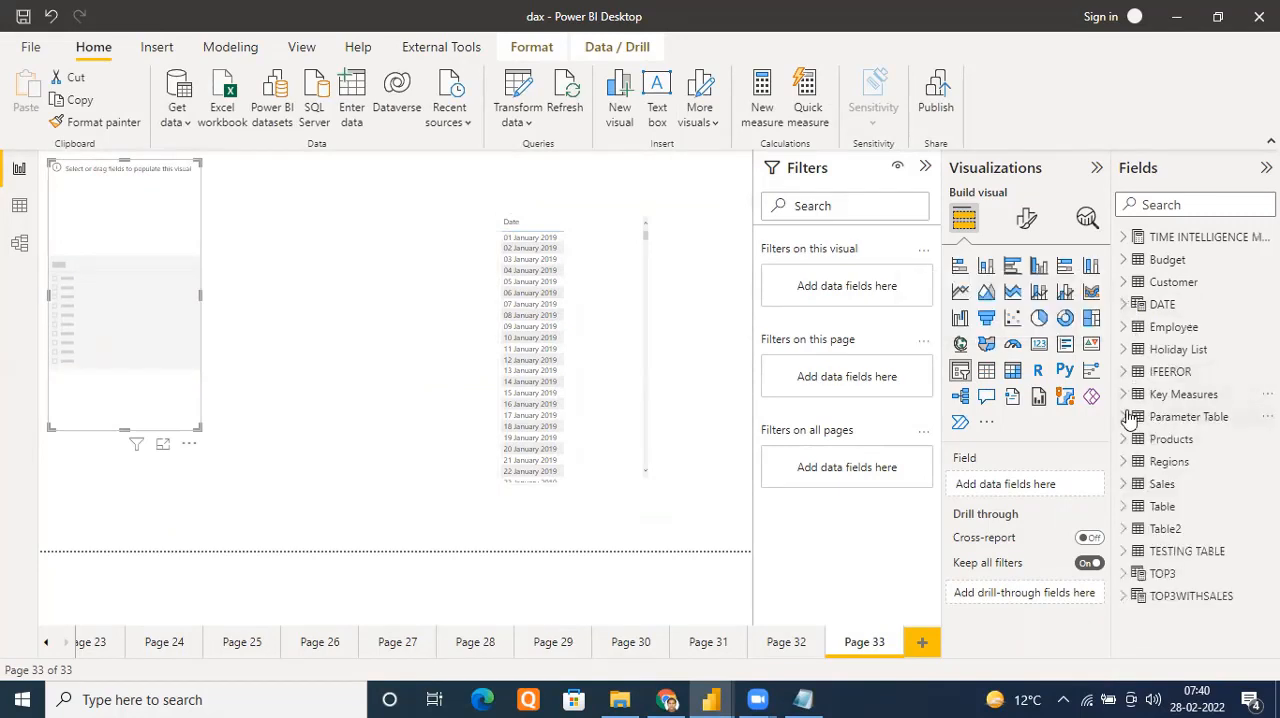
pyautogui.click(1125, 416)
pyautogui.moveTo(1232, 443); pyautogui.dragTo(165, 262)
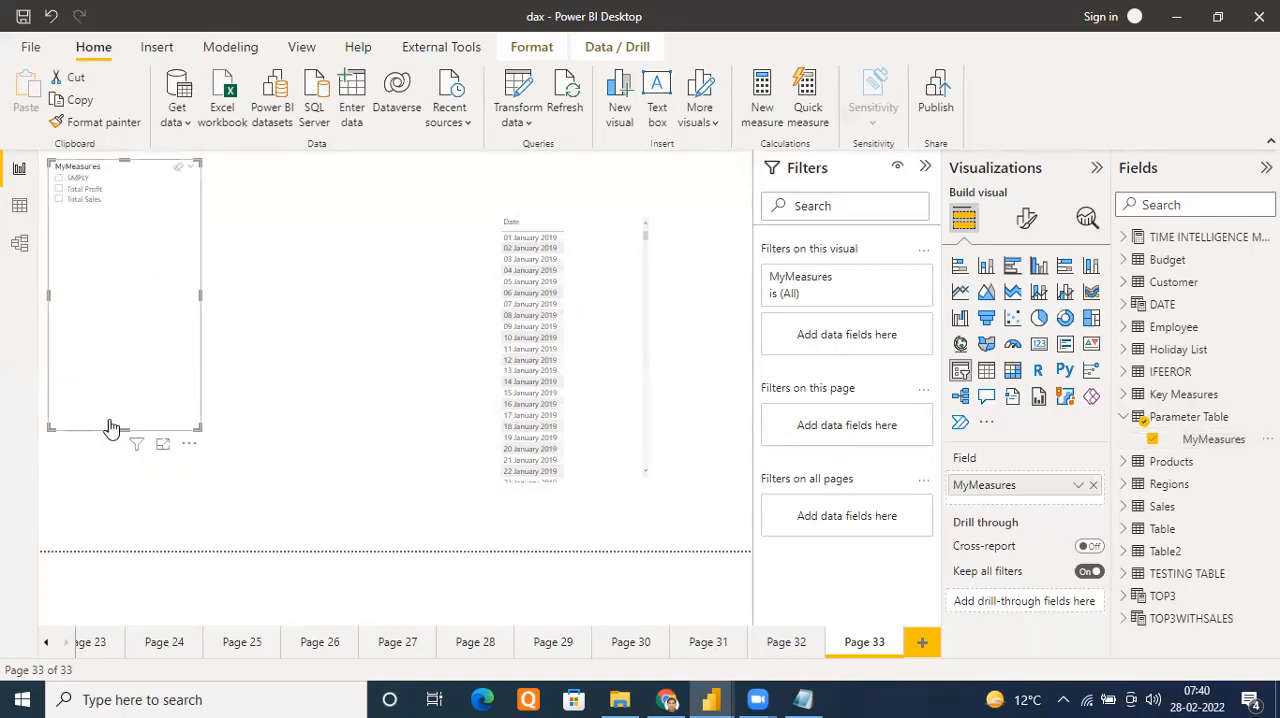
pyautogui.moveTo(127, 428); pyautogui.dragTo(134, 223)
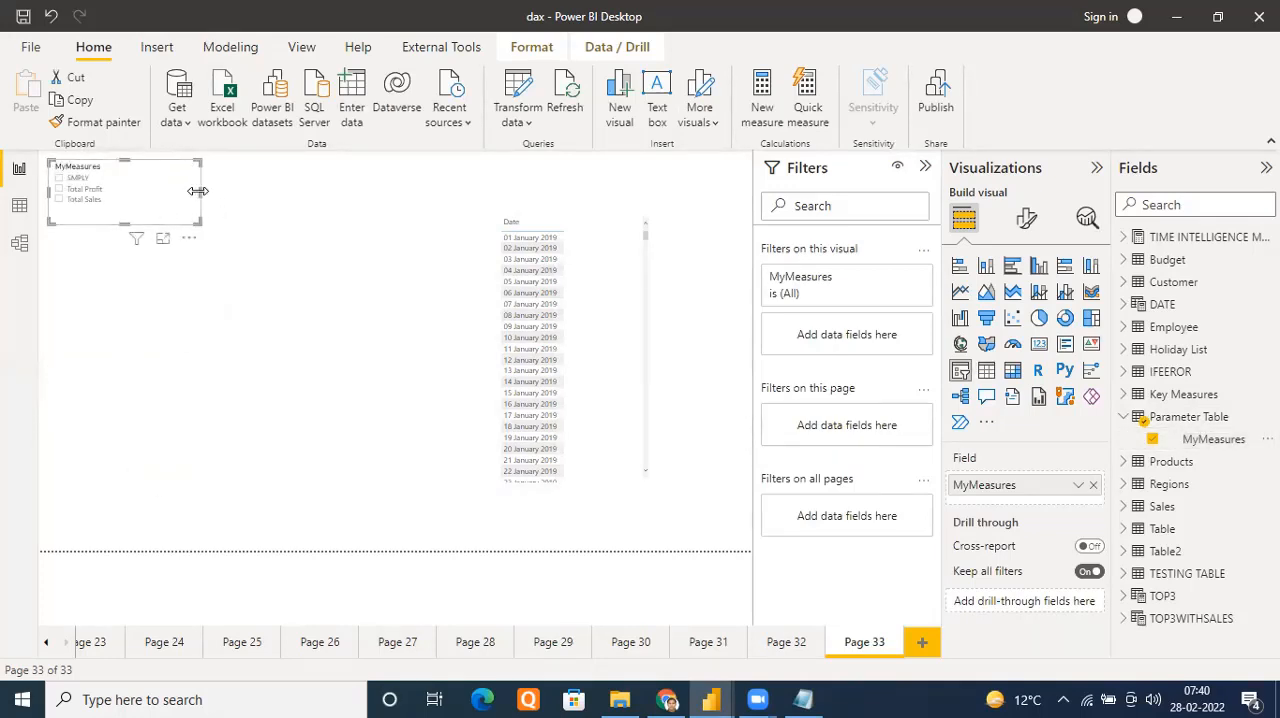
pyautogui.moveTo(197, 191); pyautogui.dragTo(151, 192)
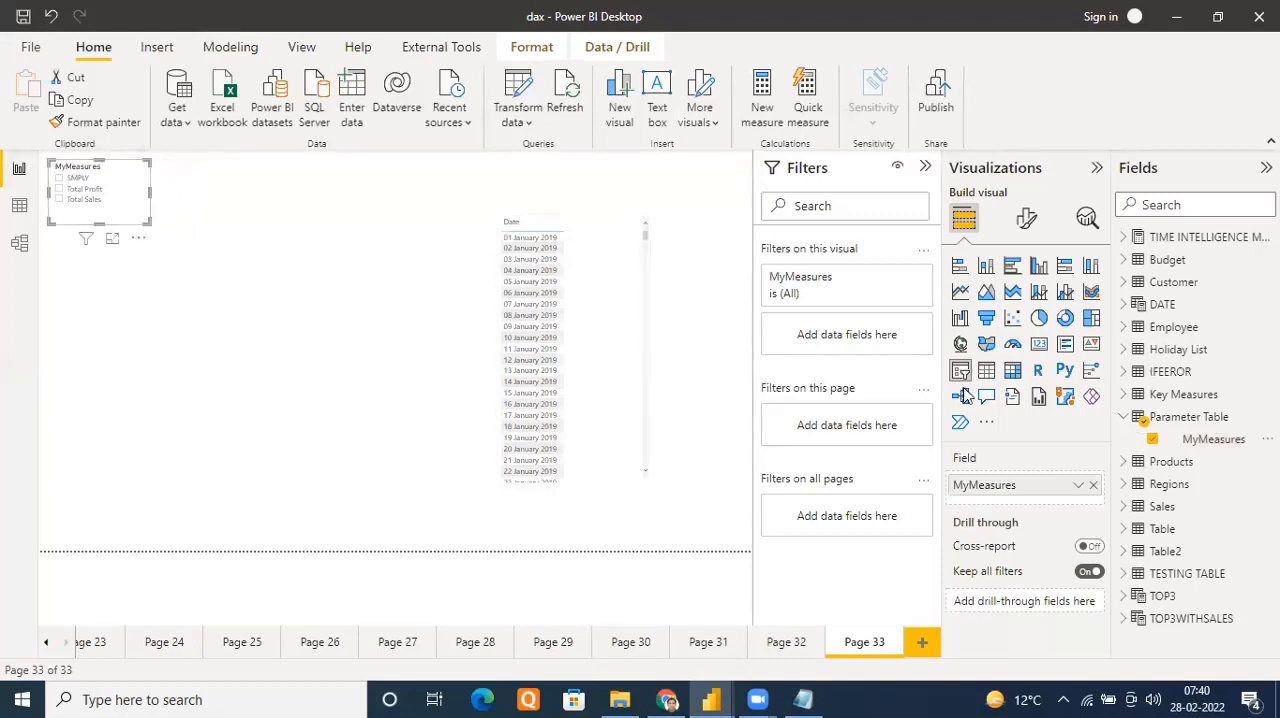
# Set the MyMeasures slicer's values font size to 13 and enlarge the slicer slightly to fit the text
pyautogui.click(1024, 219)
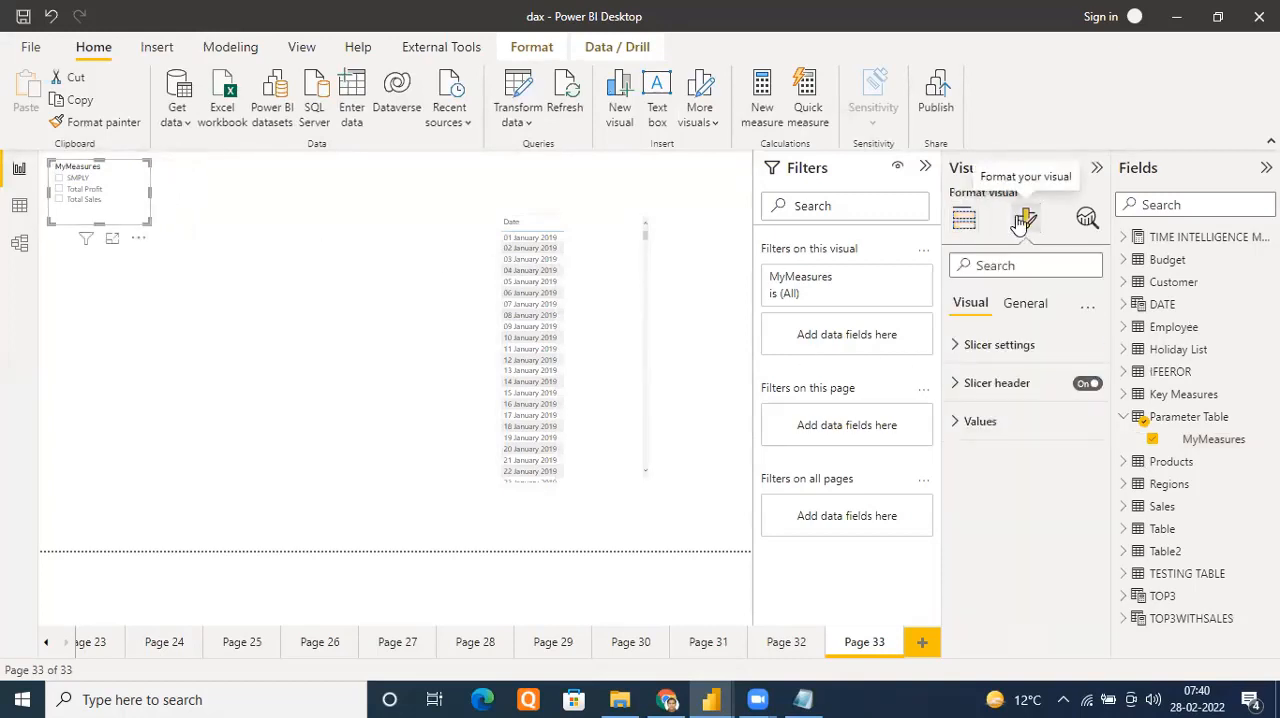
pyautogui.click(955, 345)
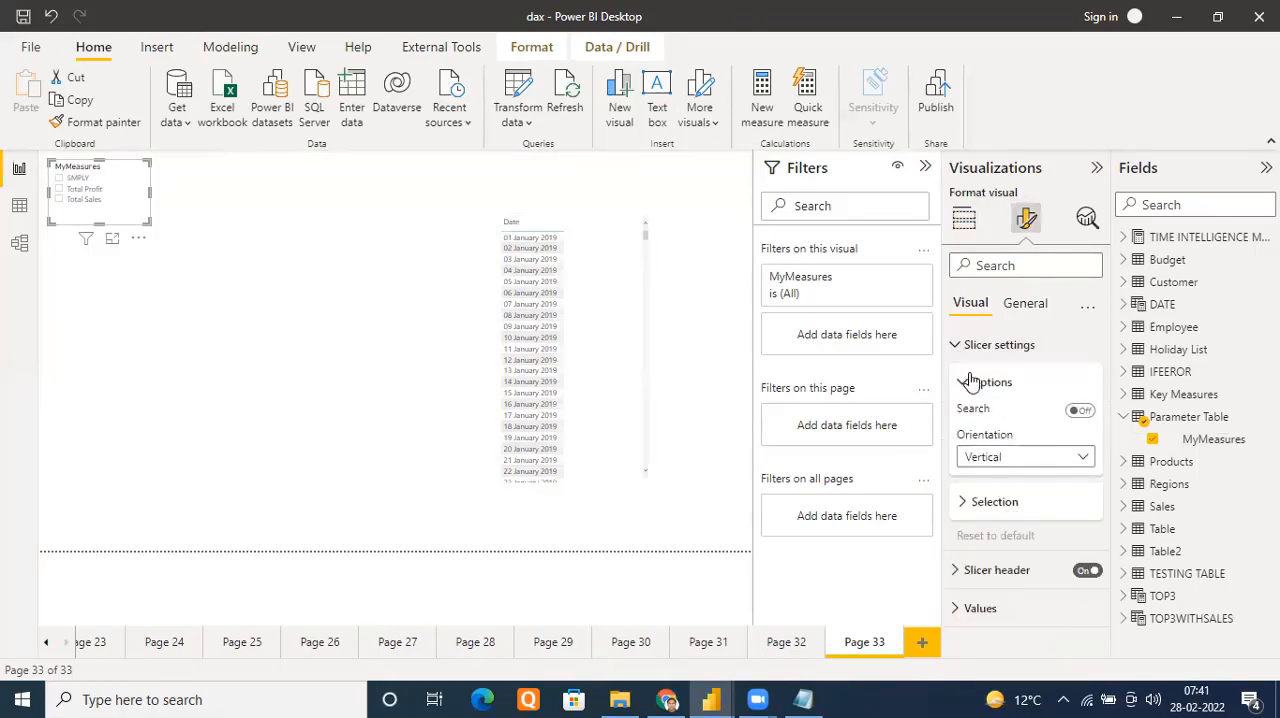
pyautogui.click(957, 610)
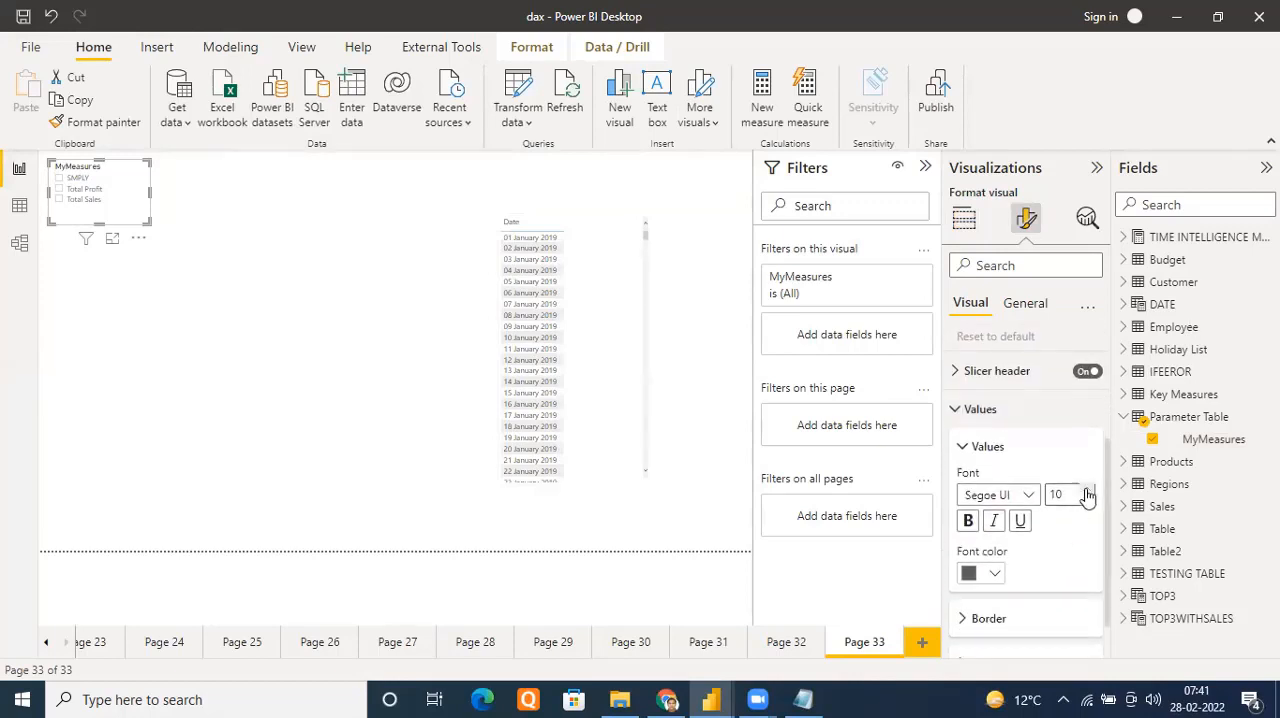
pyautogui.click(1087, 494)
pyautogui.click(1087, 494)
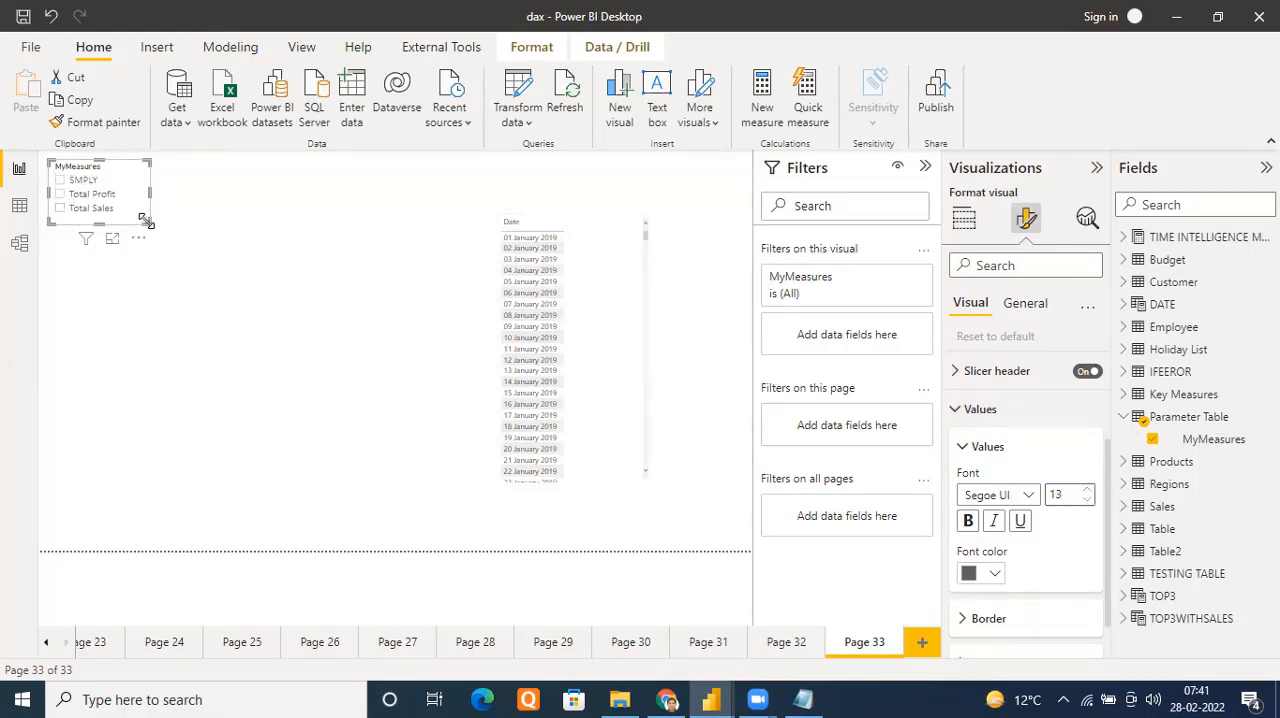
pyautogui.moveTo(146, 220); pyautogui.dragTo(165, 226)
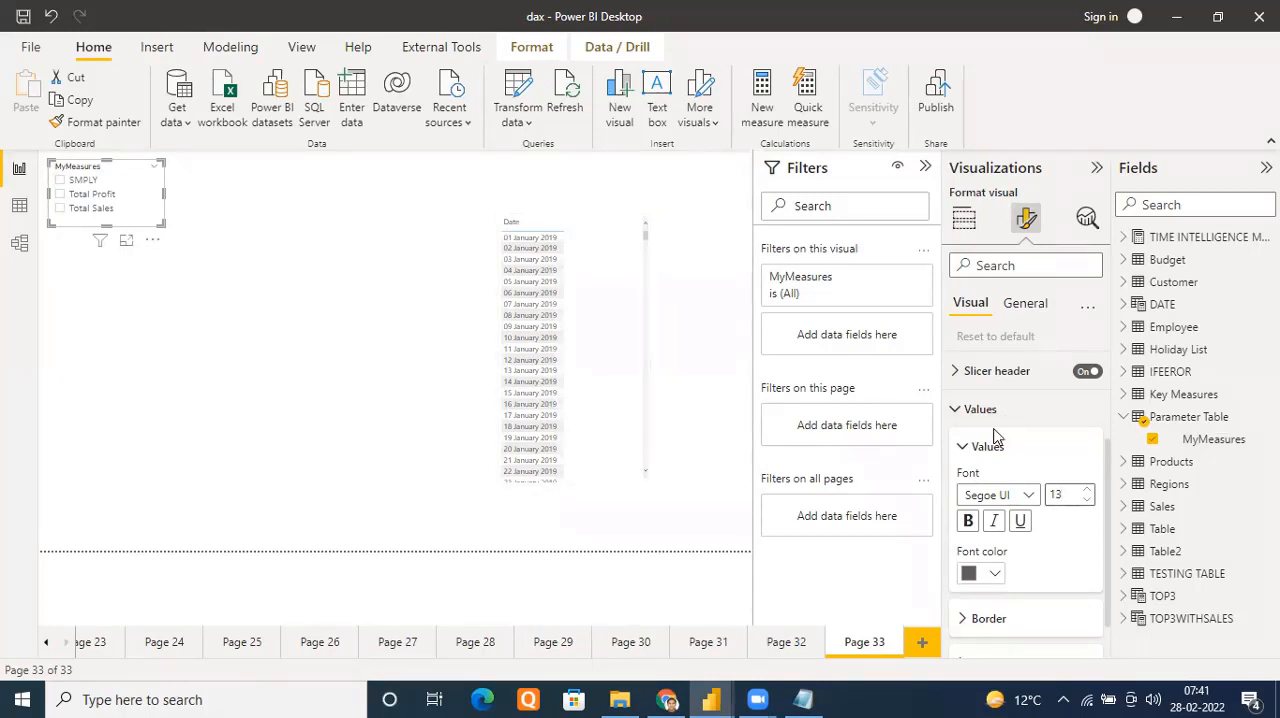
# Turn on single select for the MyMeasures slicer and narrow the slicer slightly to fit its options
pyautogui.scroll(3, 980, 436)
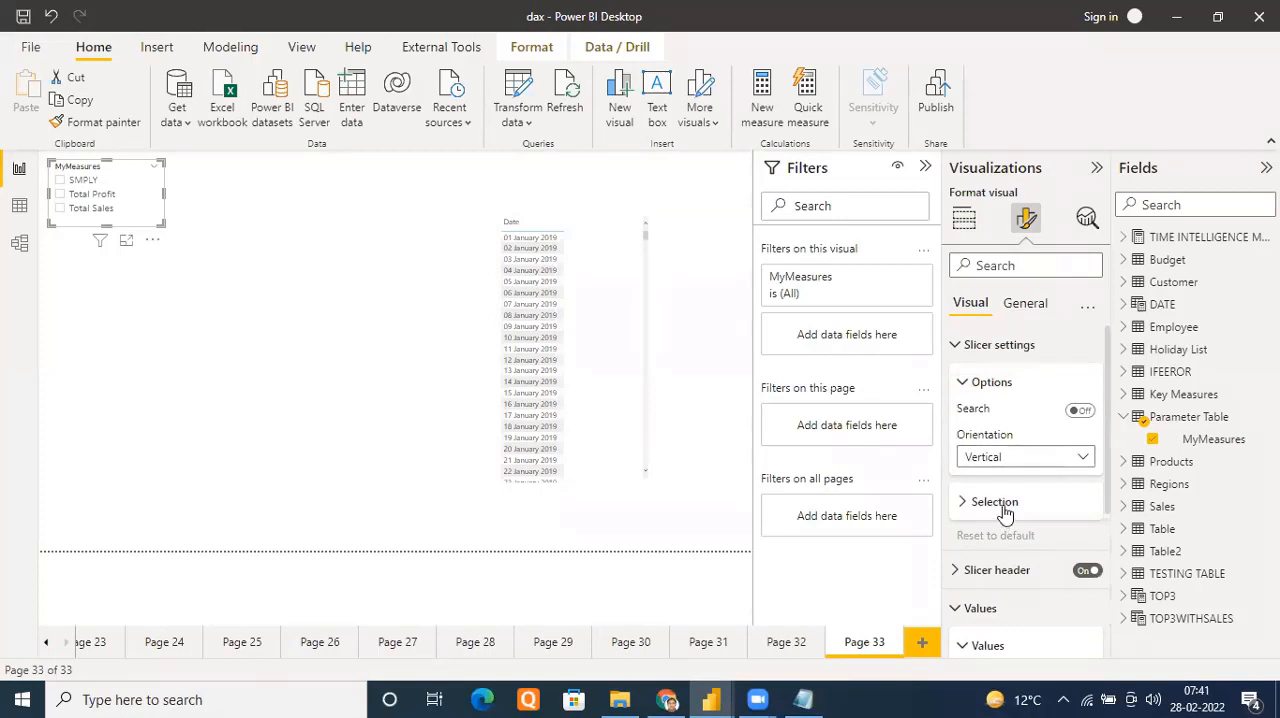
pyautogui.click(961, 506)
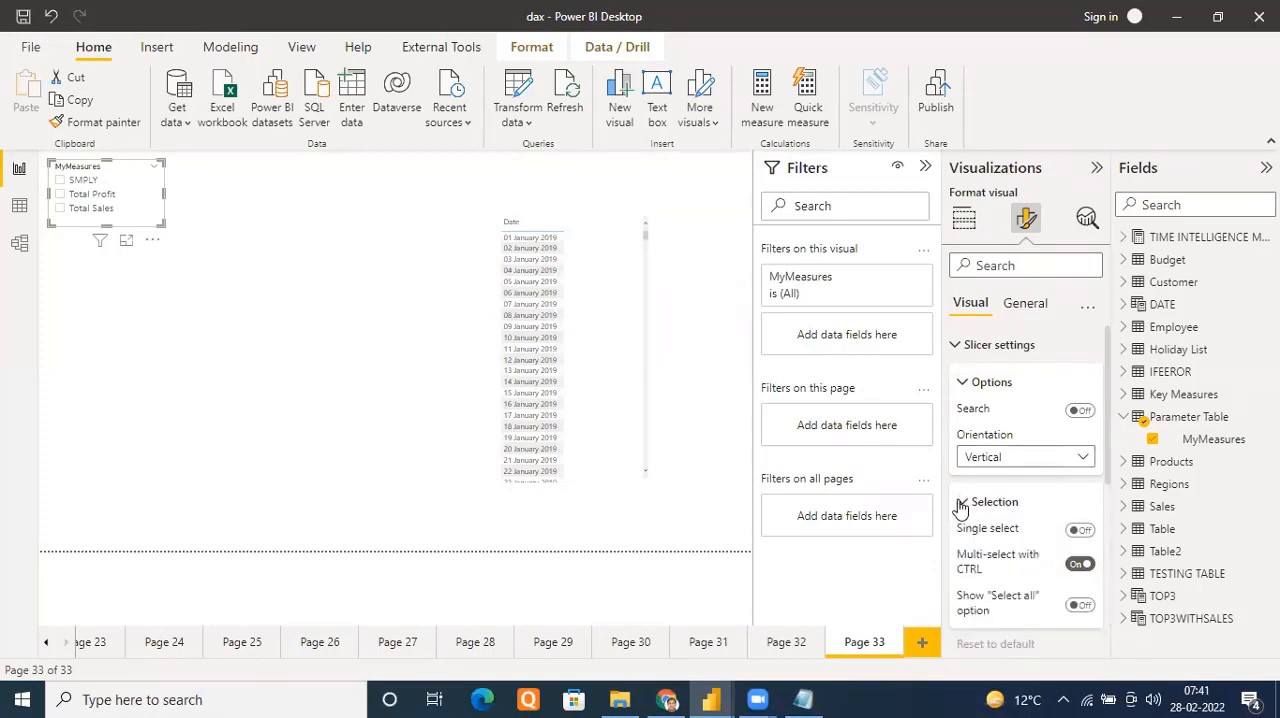
pyautogui.click(1089, 535)
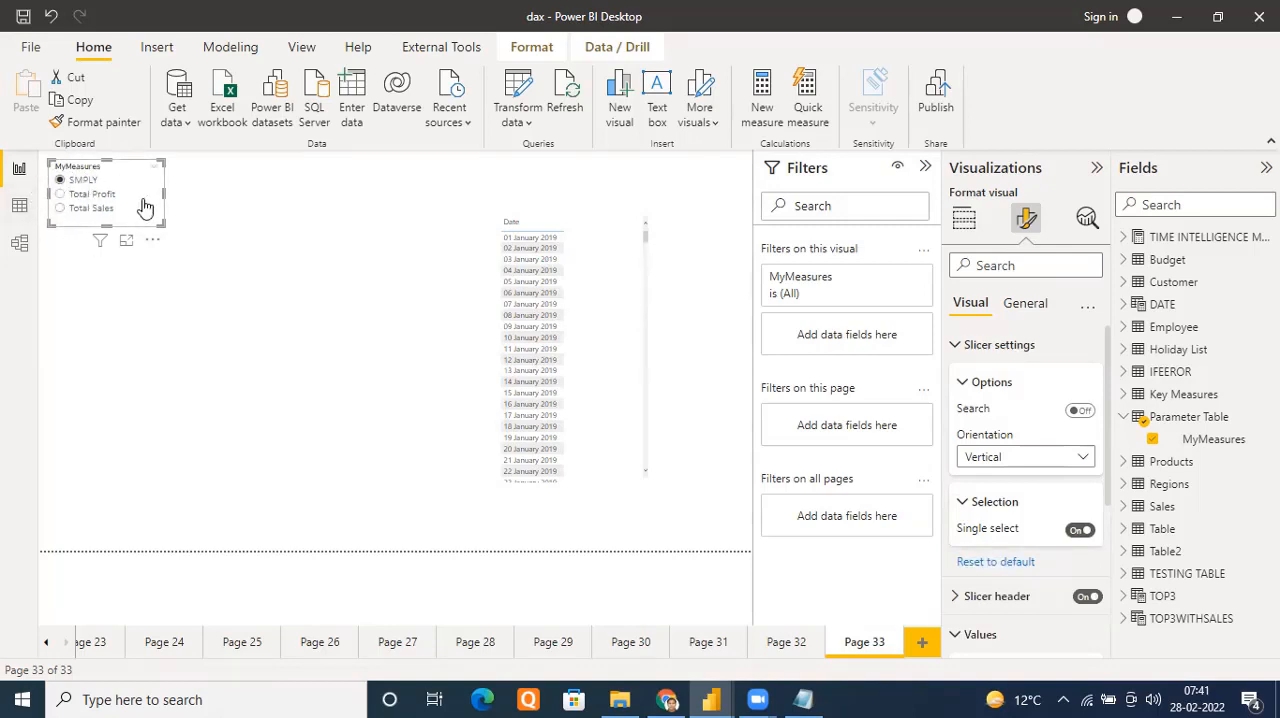
pyautogui.moveTo(102, 241)
pyautogui.moveTo(162, 193); pyautogui.dragTo(145, 194)
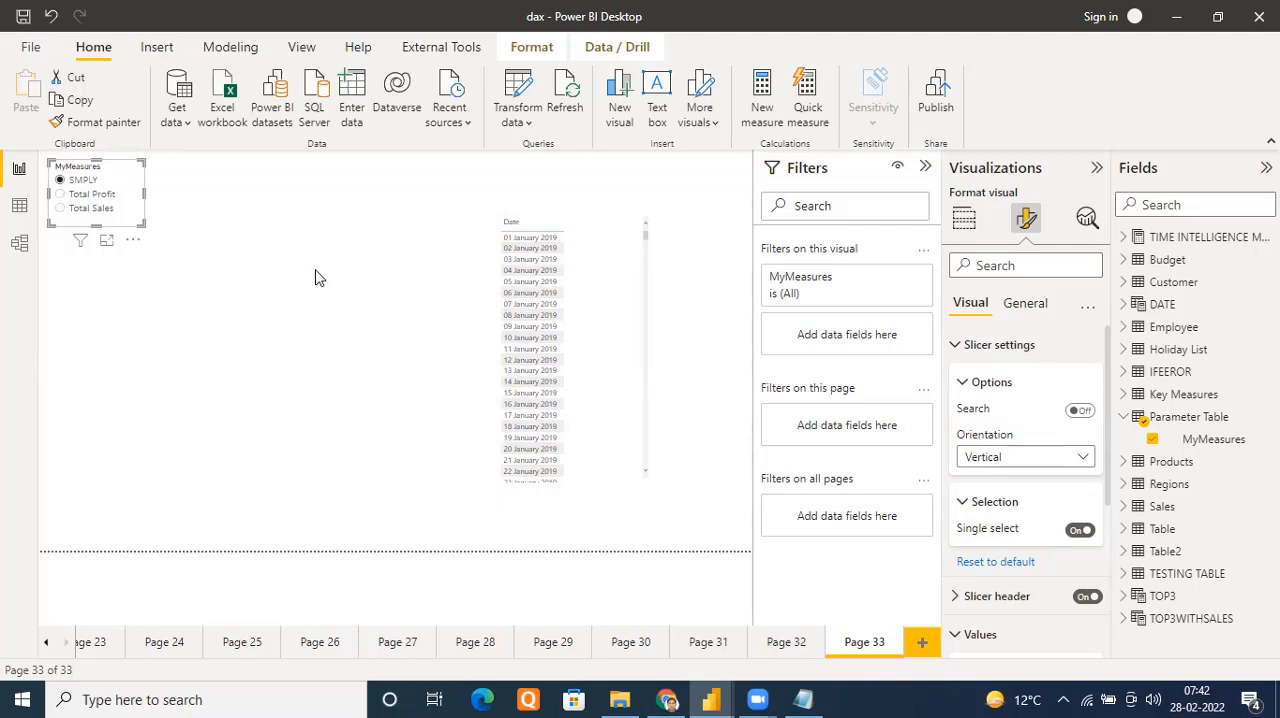
# Try the Total Profit and Total Sales options in the MyMeasures slicer, leaving Total Profit selected
pyautogui.click(60, 195)
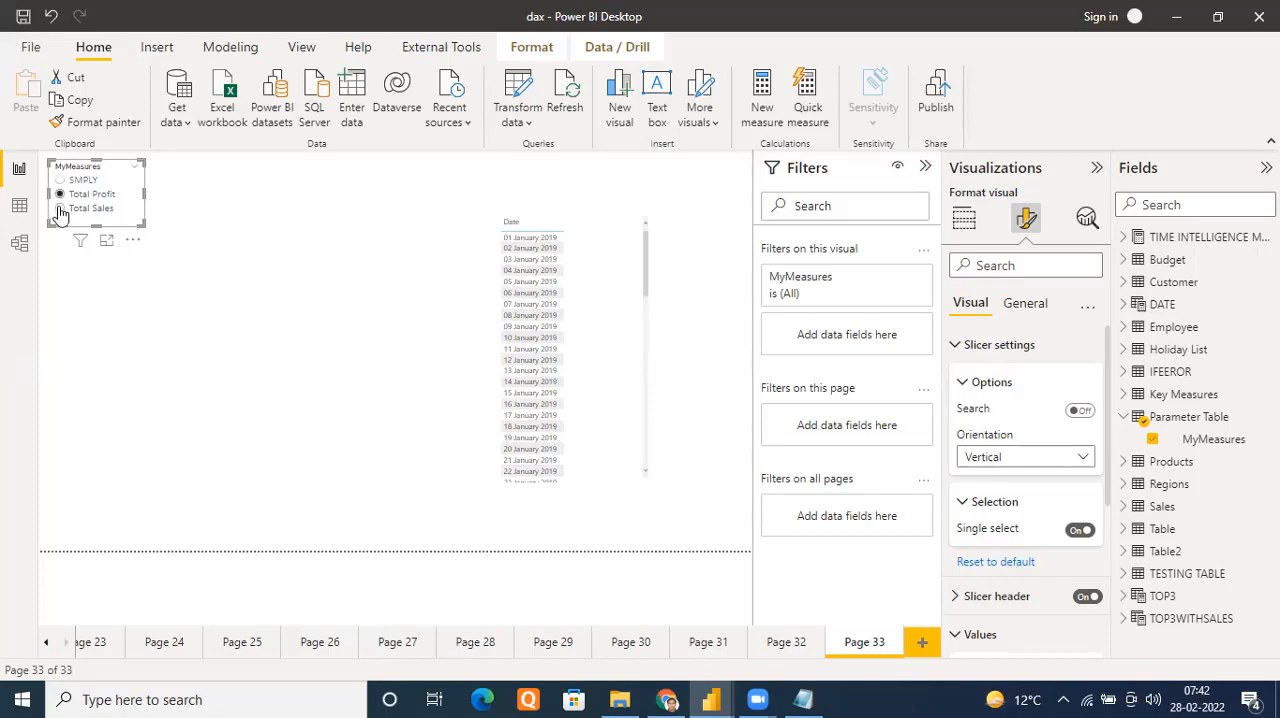
pyautogui.click(60, 209)
pyautogui.click(60, 197)
pyautogui.moveTo(79, 243)
# Set the Date table visual's values font size to 12 and deselect the visual
pyautogui.click(603, 230)
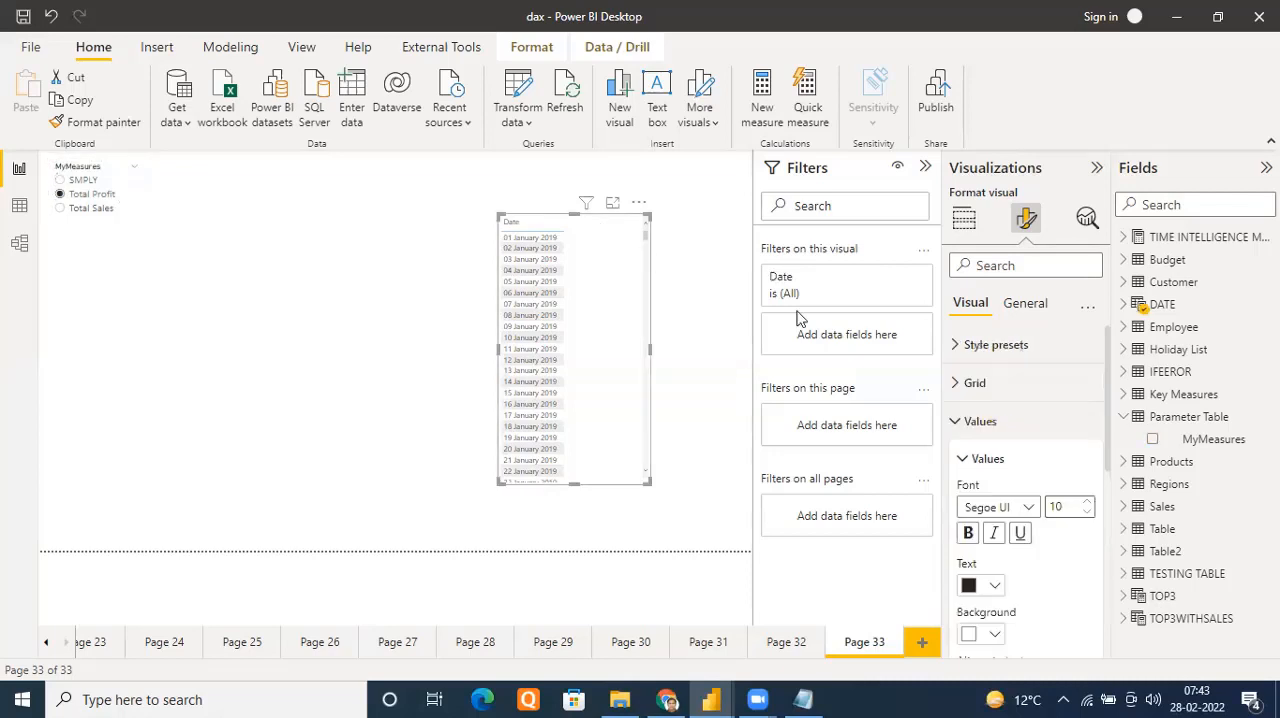
pyautogui.click(957, 384)
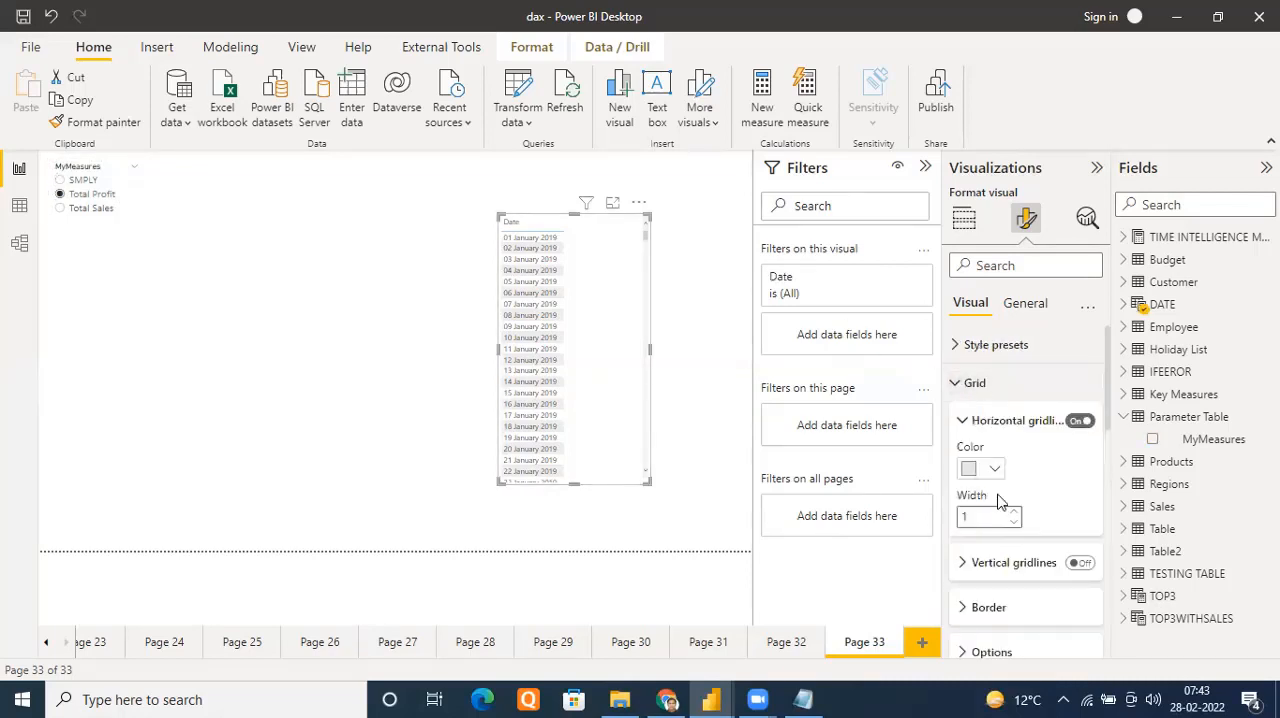
pyautogui.scroll(-3, 960, 500)
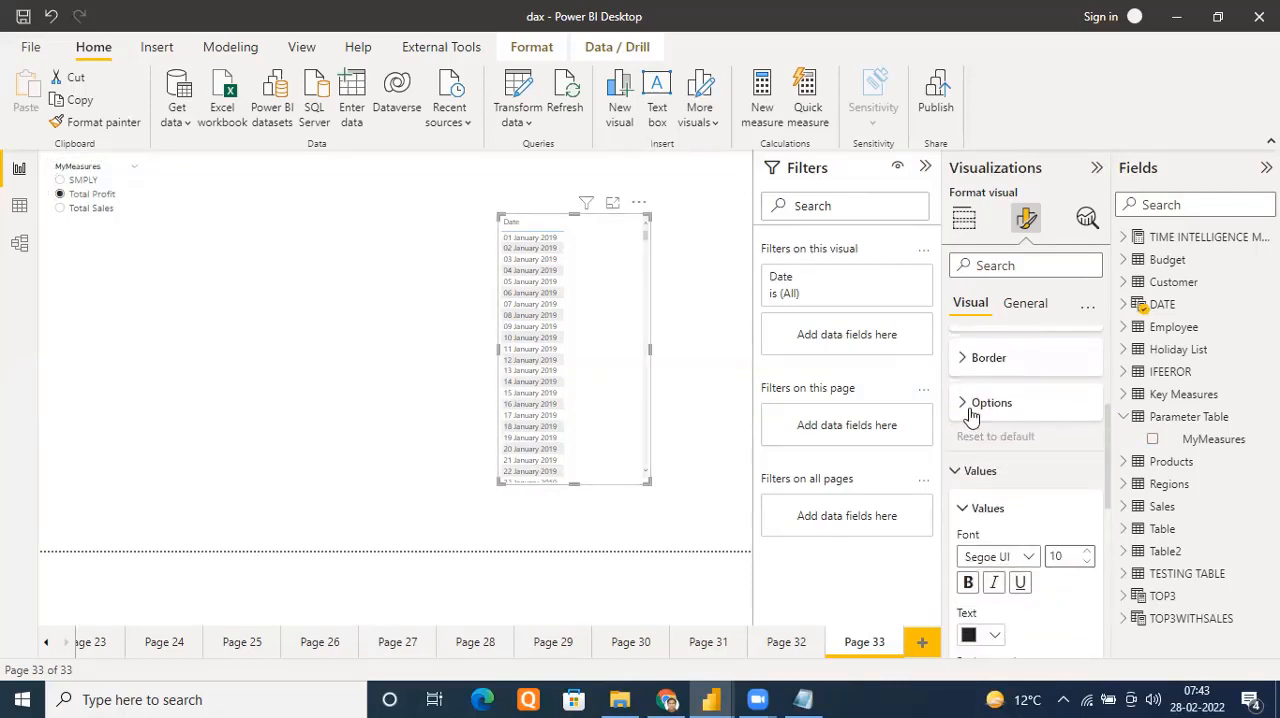
pyautogui.click(962, 474)
pyautogui.click(968, 480)
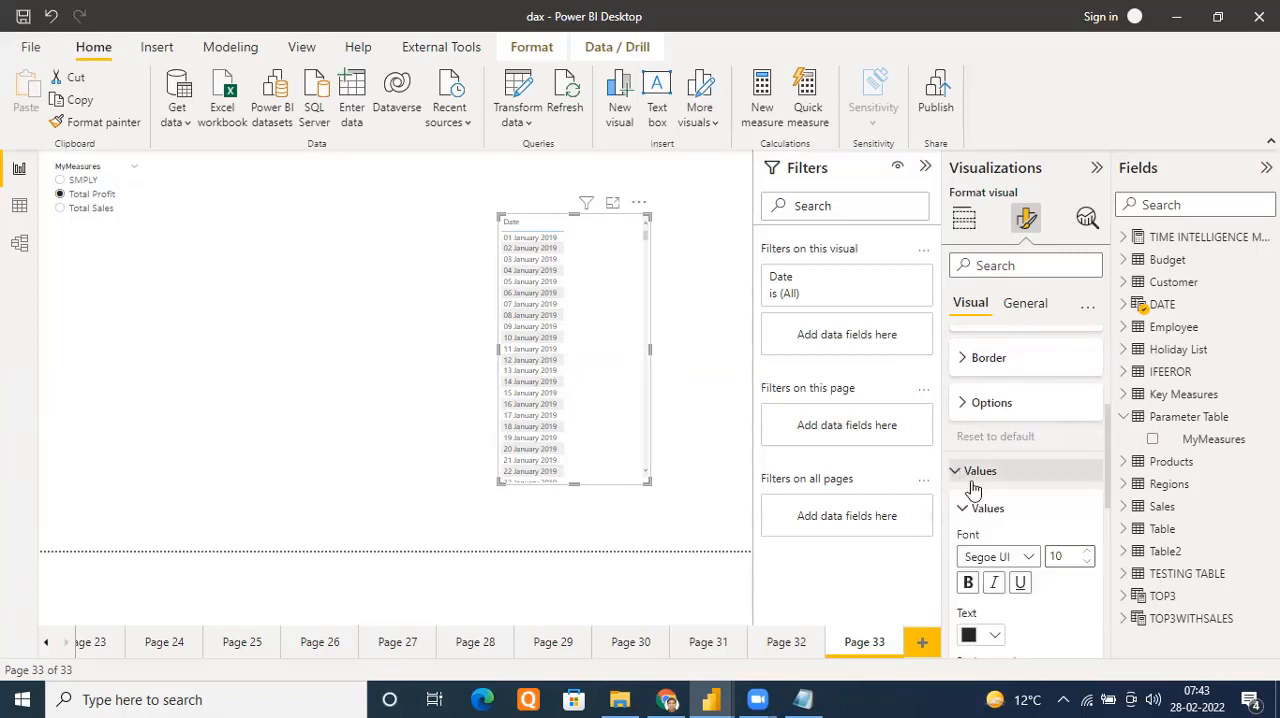
pyautogui.click(1087, 552)
pyautogui.click(1087, 552)
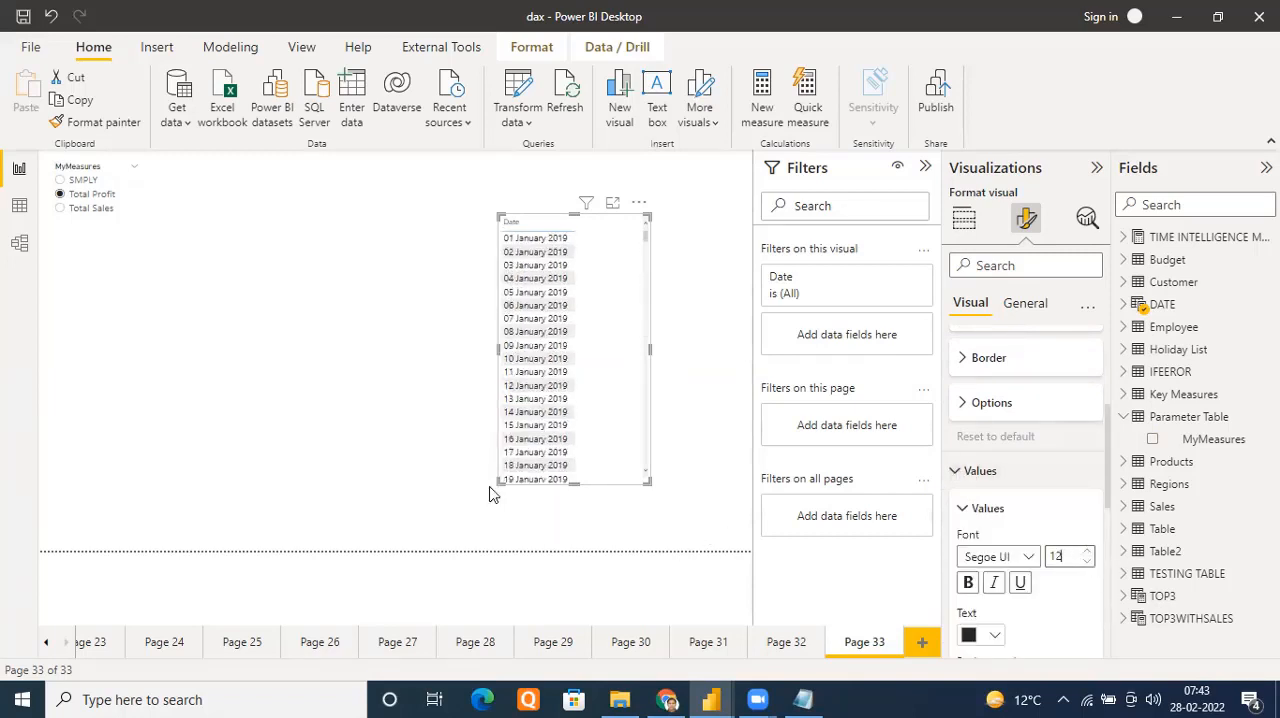
pyautogui.click(364, 374)
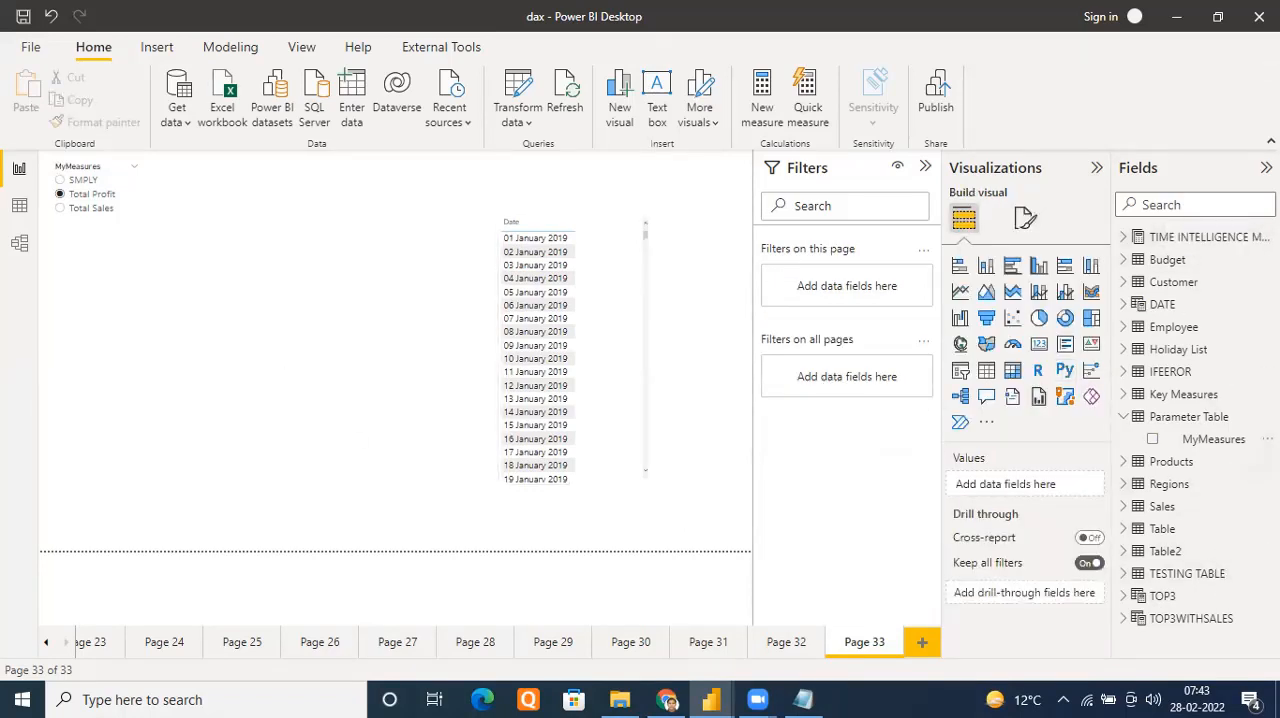
# Create a new measure in Parameter Table named VALUES and begin its formula with the SWITCH function
pyautogui.click(1267, 416)
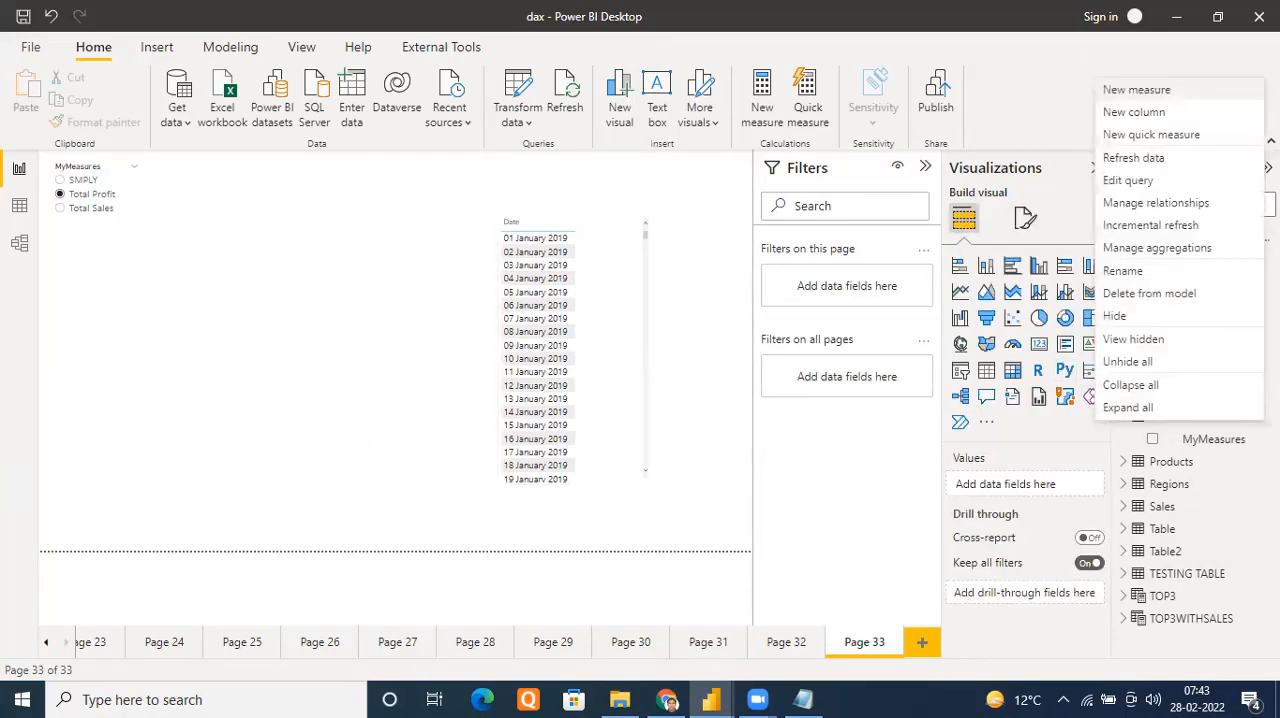
pyautogui.click(1137, 89)
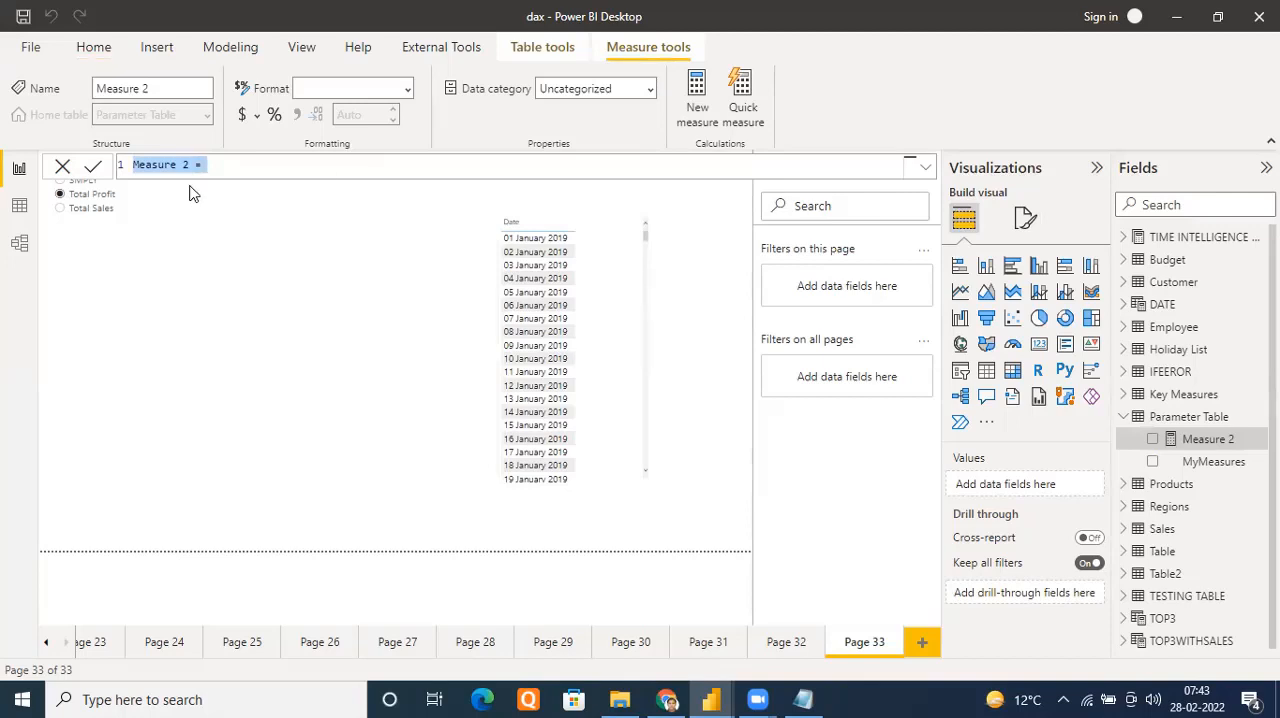
pyautogui.write('v')
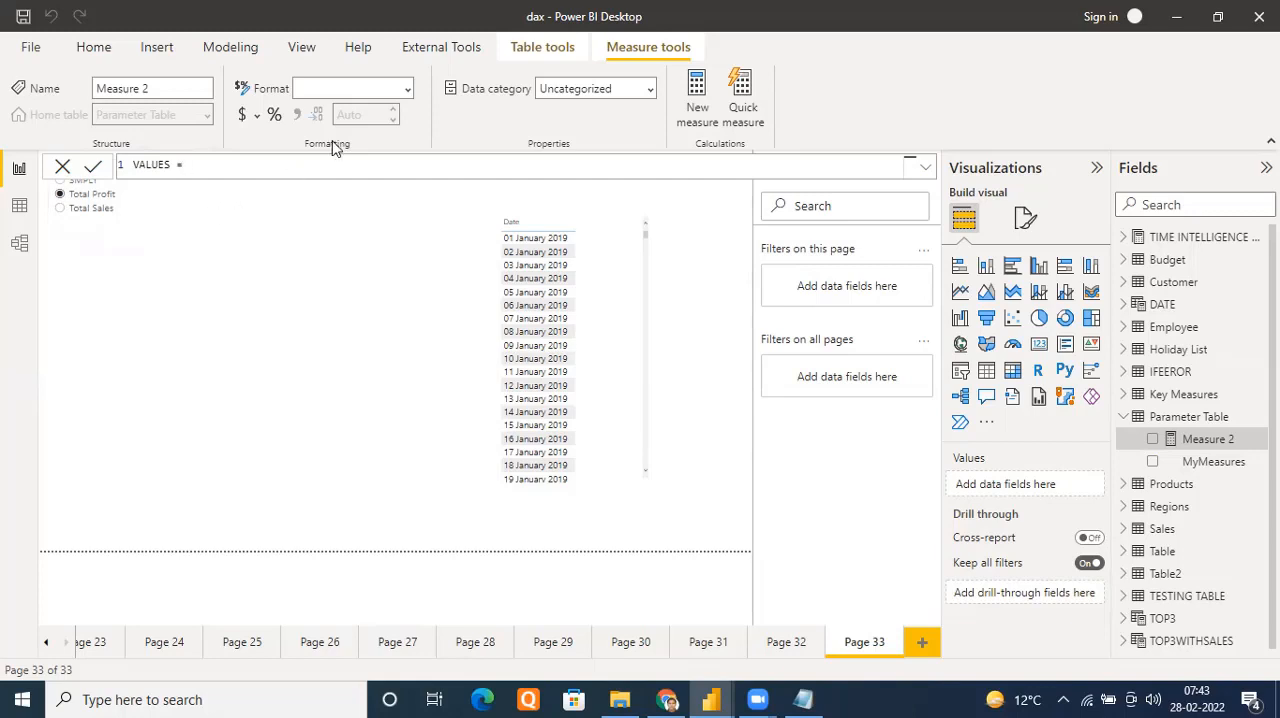
pyautogui.write('WI')
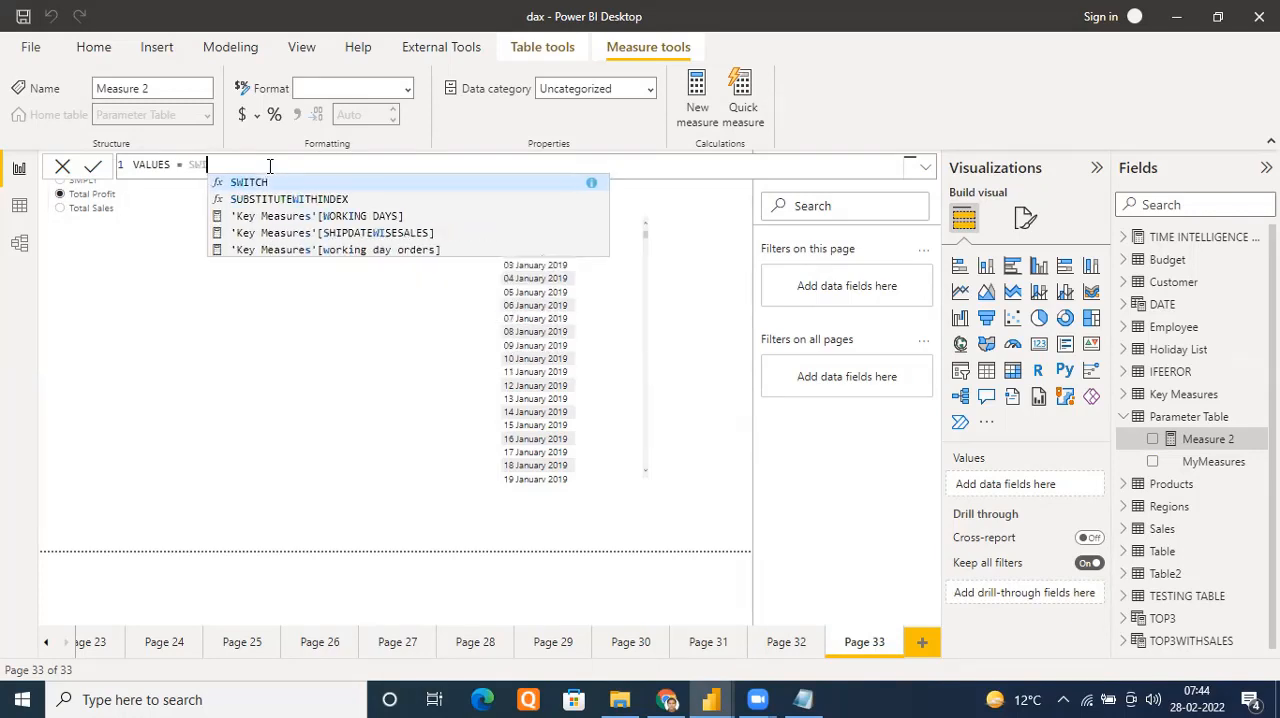
pyautogui.write('TCH(')
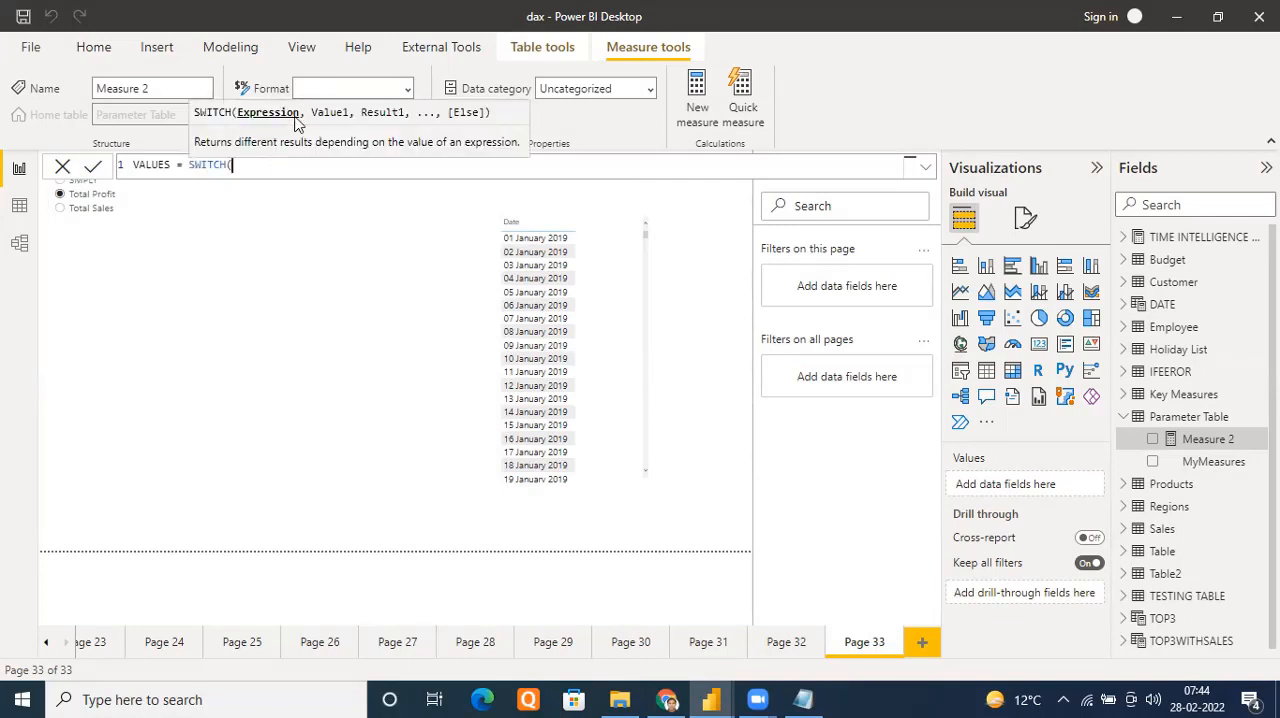
# Enter SELECTEDVALUE('Parameter Table'[MyMeasures]) as the SWITCH expression in the VALUES measure
pyautogui.write('SELE')
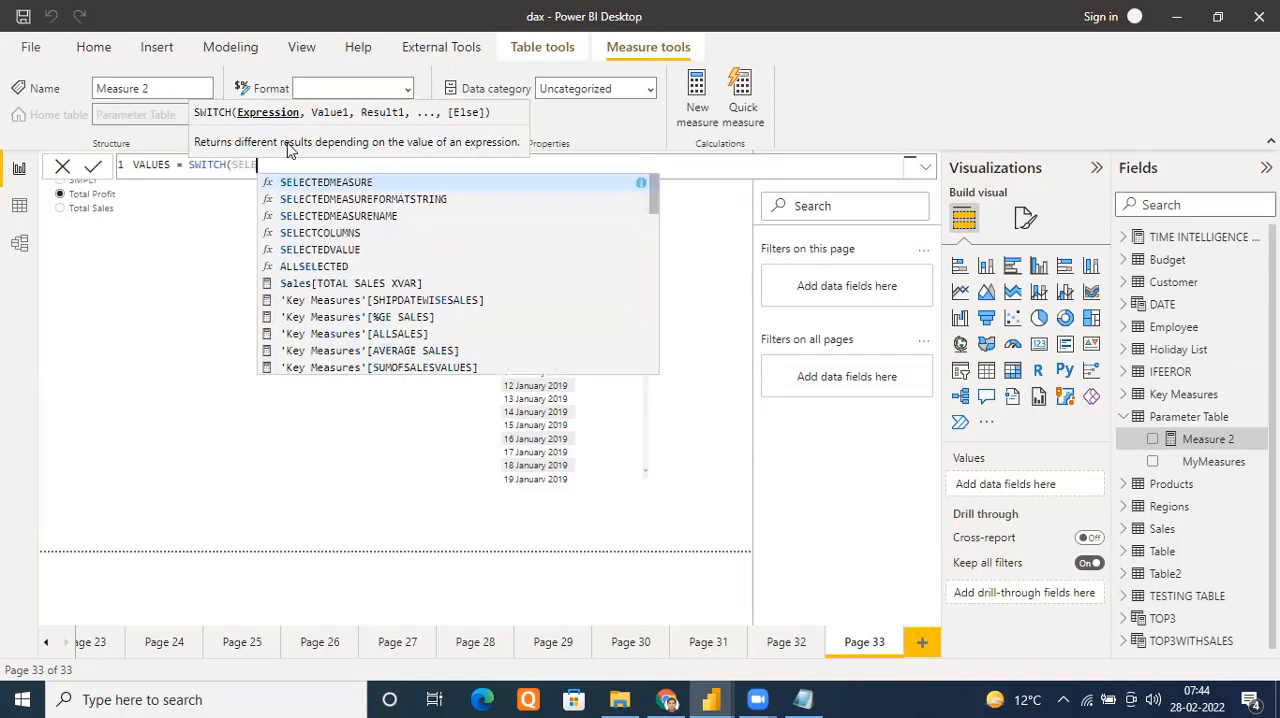
pyautogui.write('CTEDV')
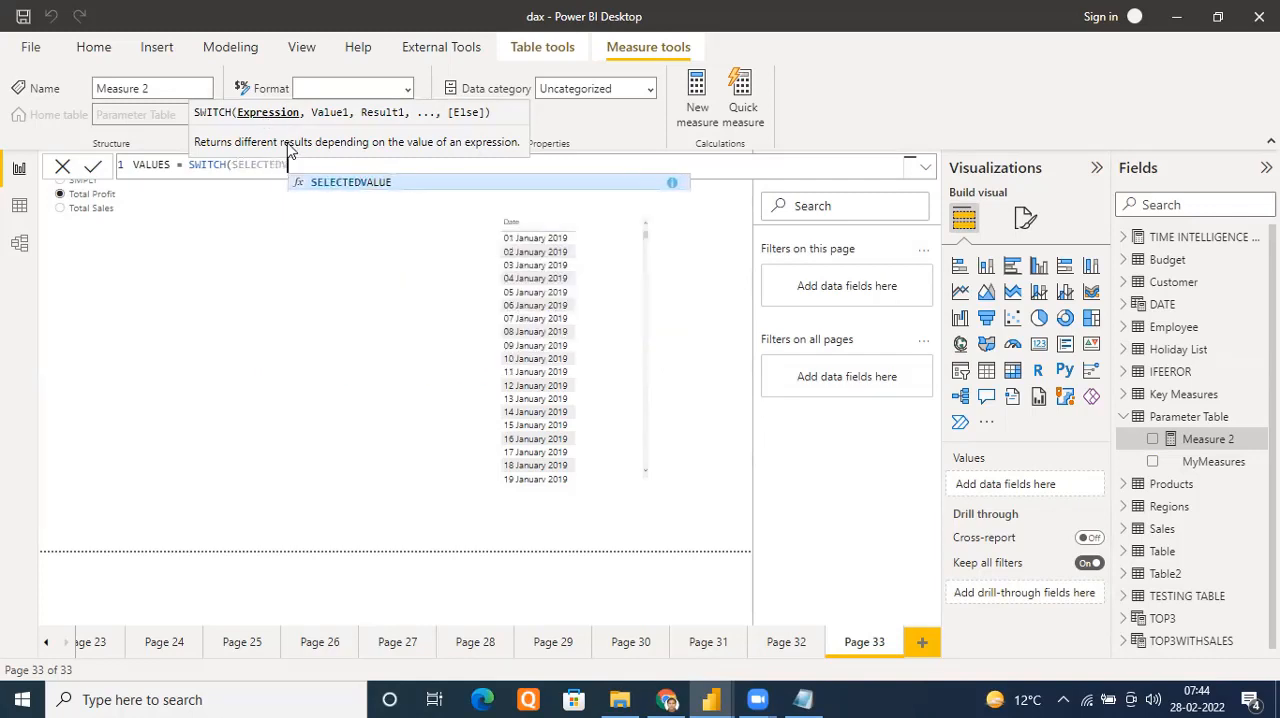
pyautogui.click(344, 183)
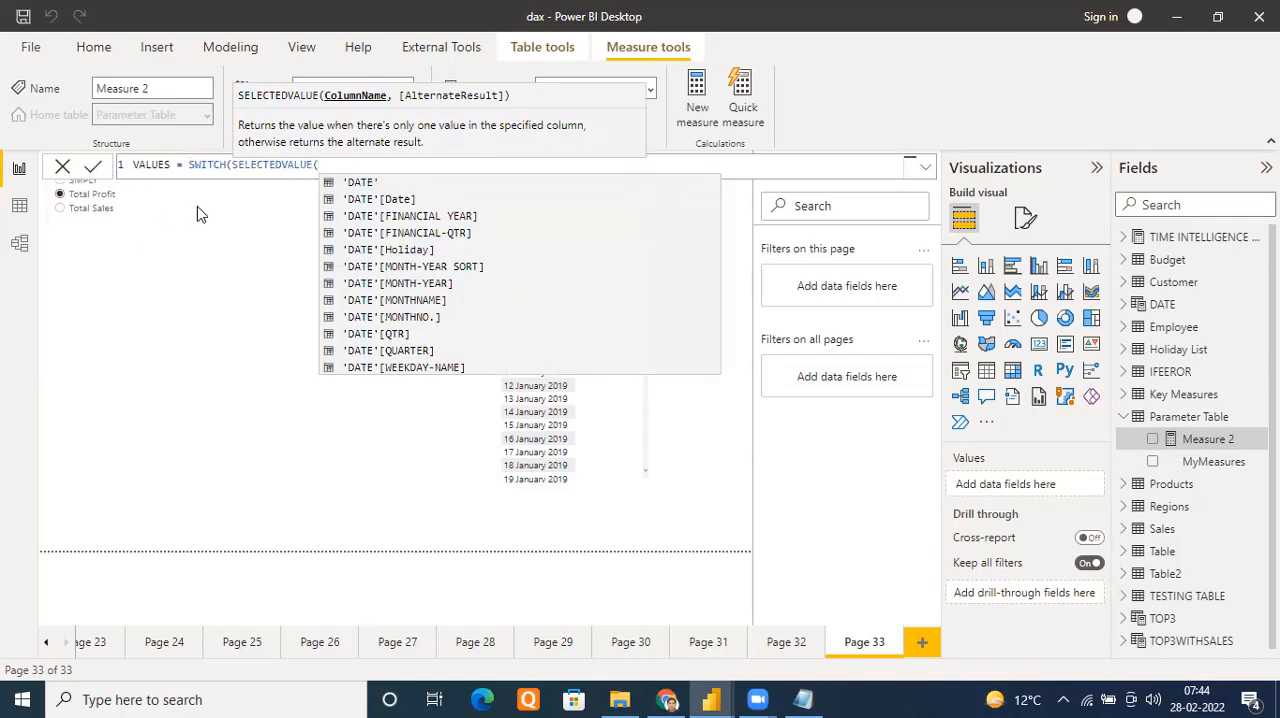
pyautogui.write('My')
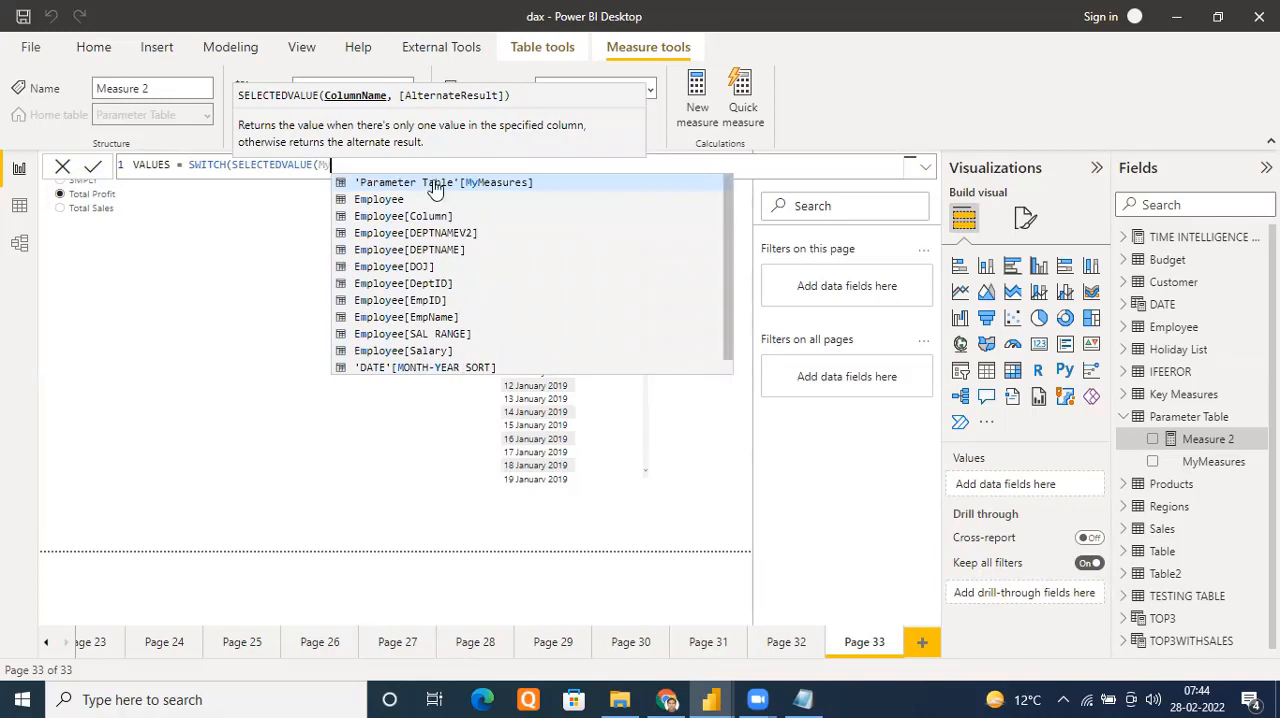
pyautogui.click(435, 187)
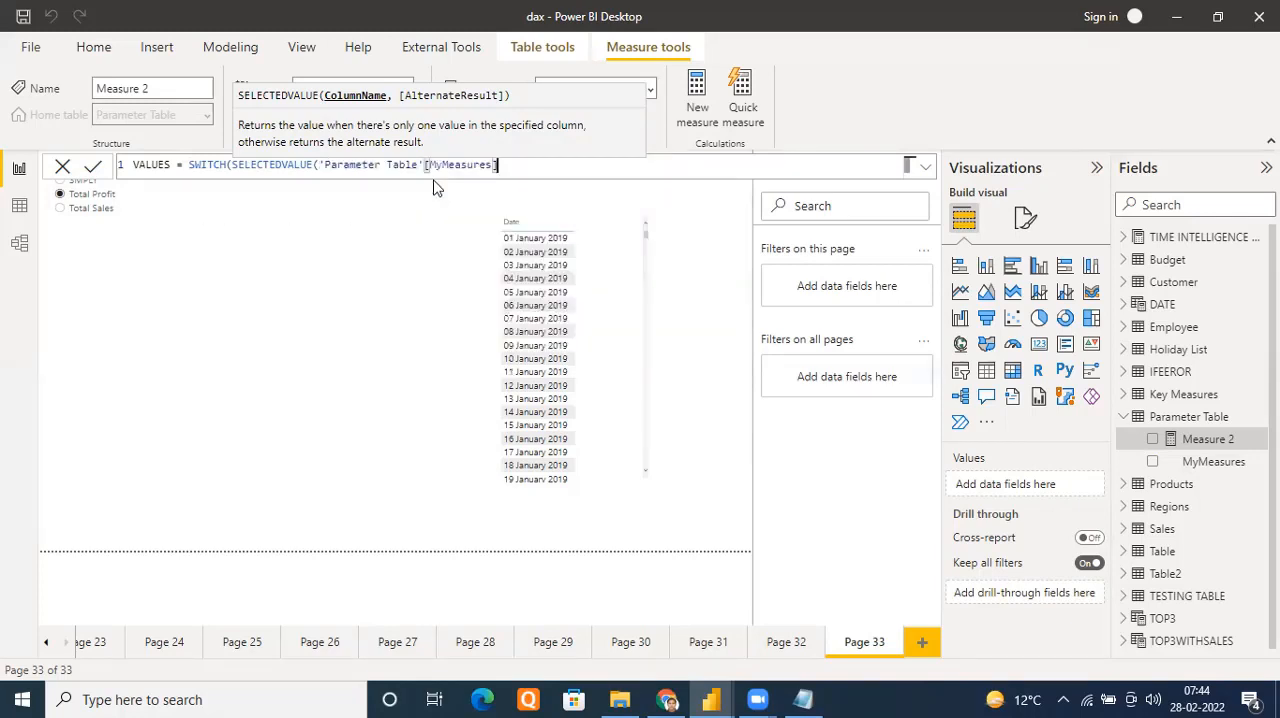
pyautogui.write(')')
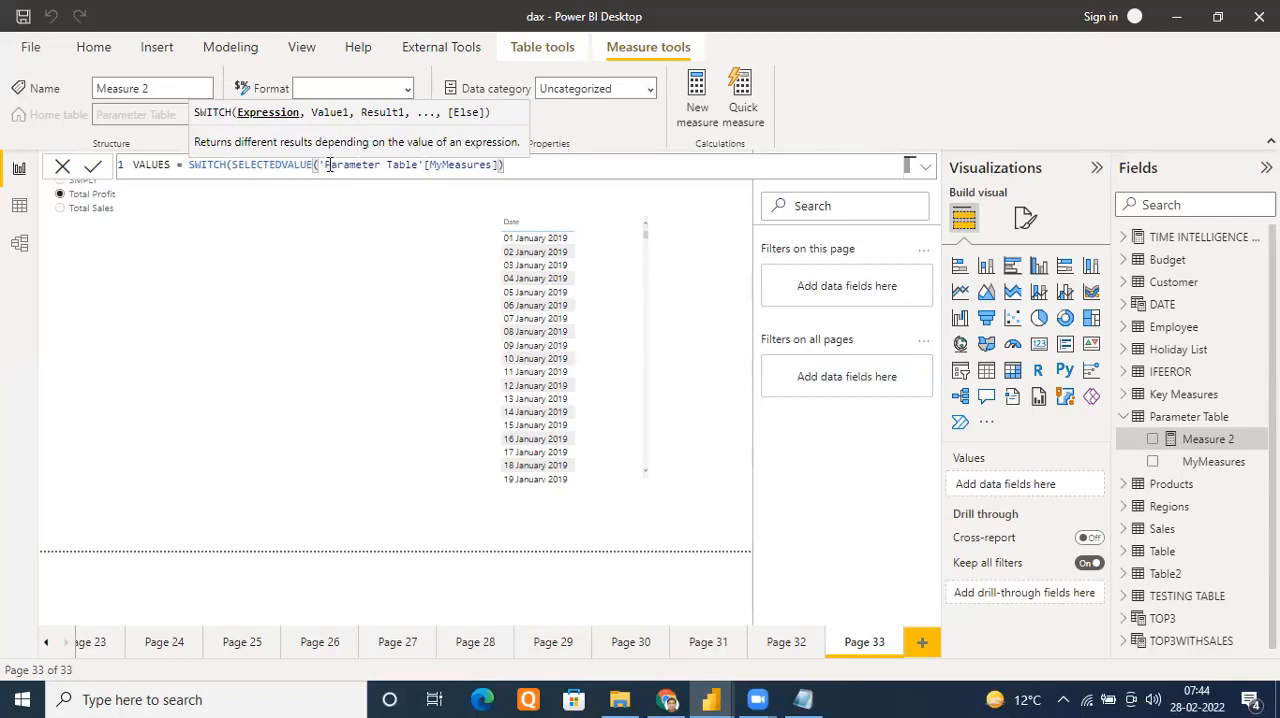
pyautogui.moveTo(322, 165); pyautogui.dragTo(494, 164)
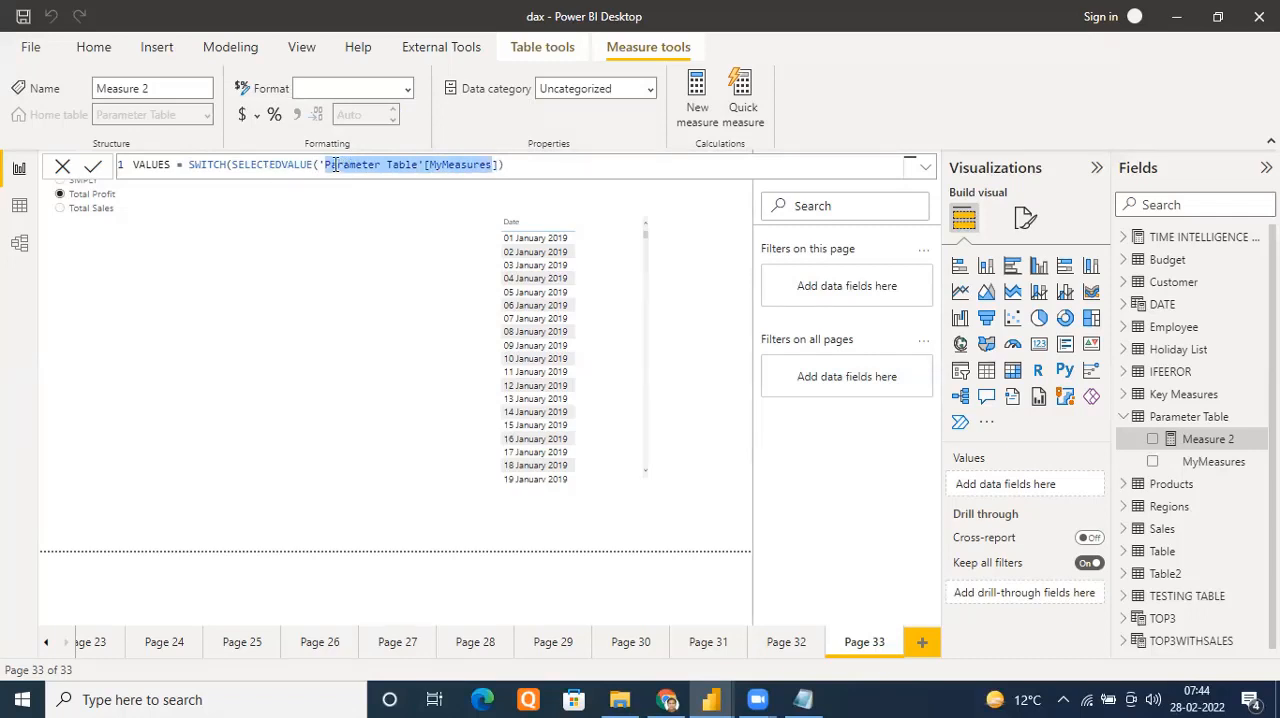
pyautogui.click(335, 165)
pyautogui.moveTo(324, 165); pyautogui.dragTo(500, 165)
pyautogui.click(519, 164)
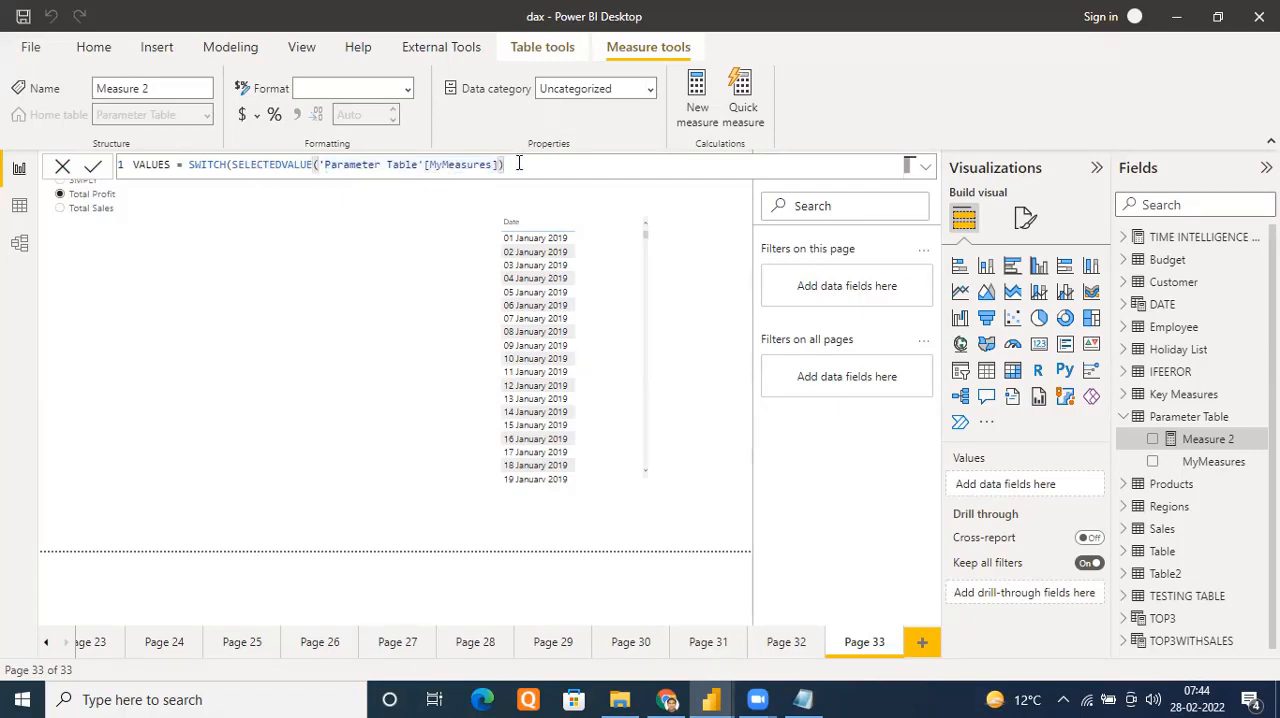
# Add the first SWITCH case to the VALUES formula, returning the [SMPLY] measure for "SMPLY"
pyautogui.write(',')
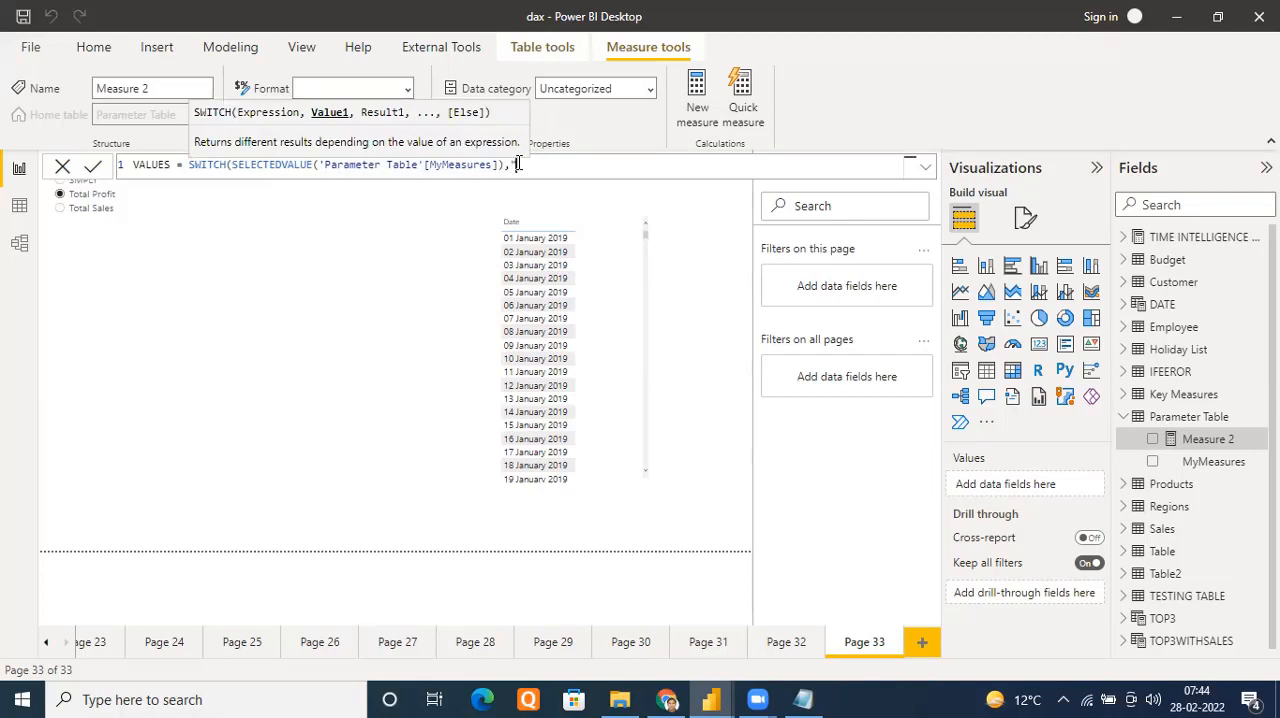
pyautogui.write('"SMPLY", [SA')
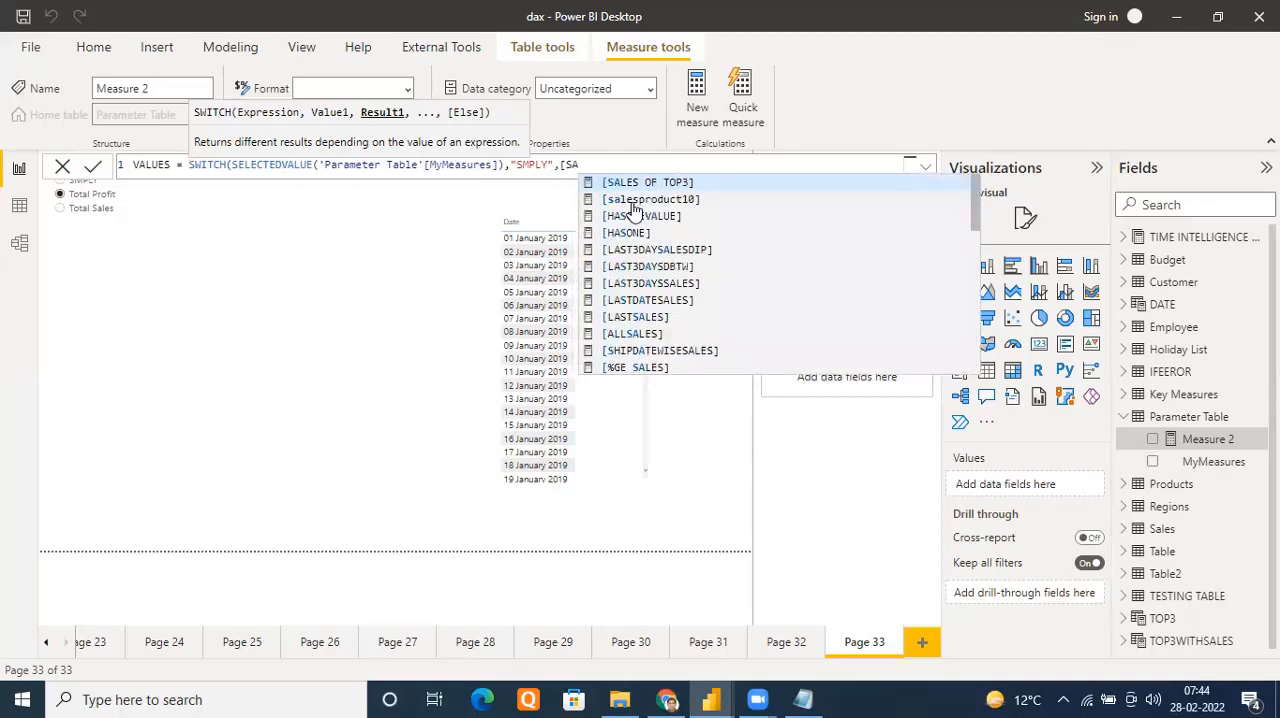
pyautogui.write('ME')
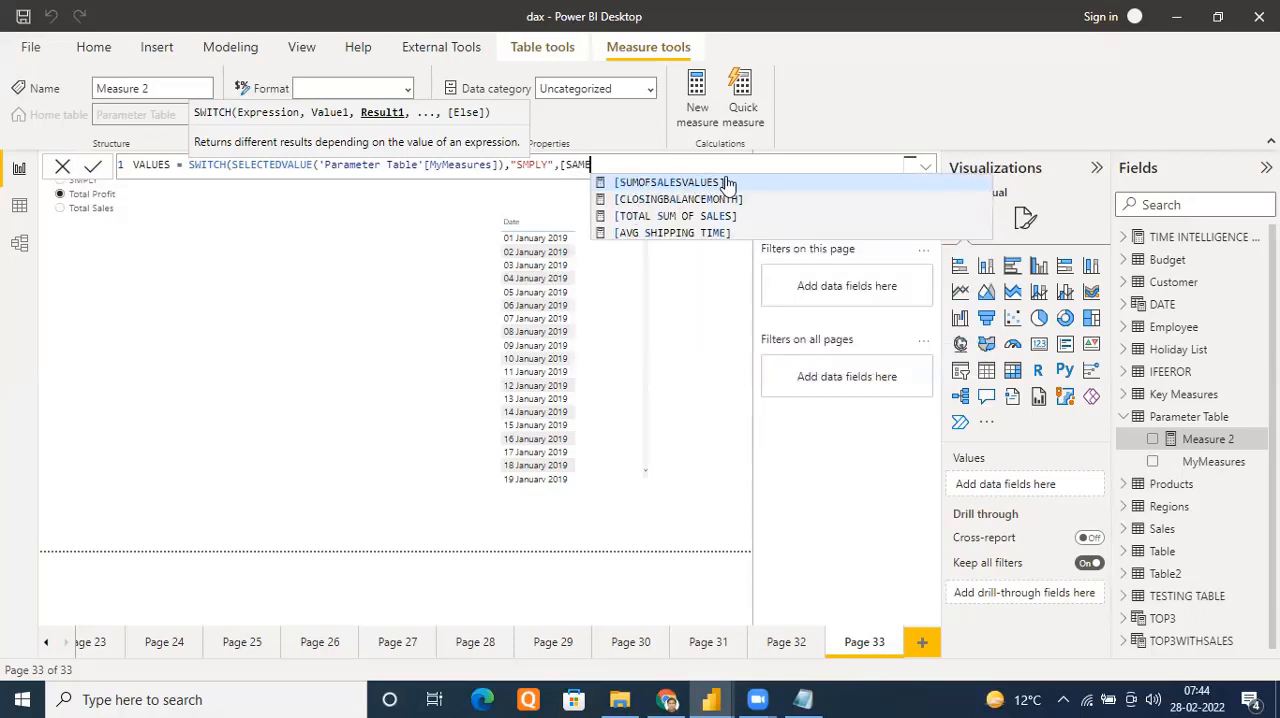
pyautogui.press('BackSpace')
pyautogui.press('BackSpace')
pyautogui.press('BackSpace')
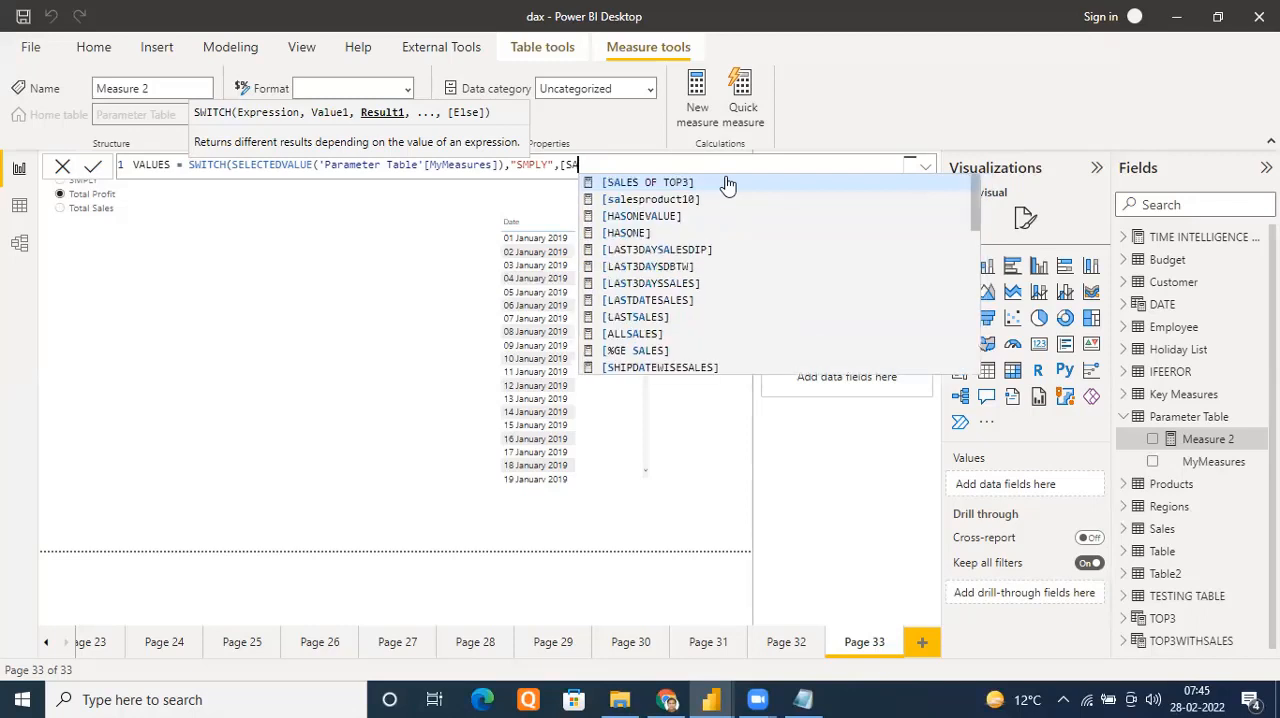
pyautogui.write('M')
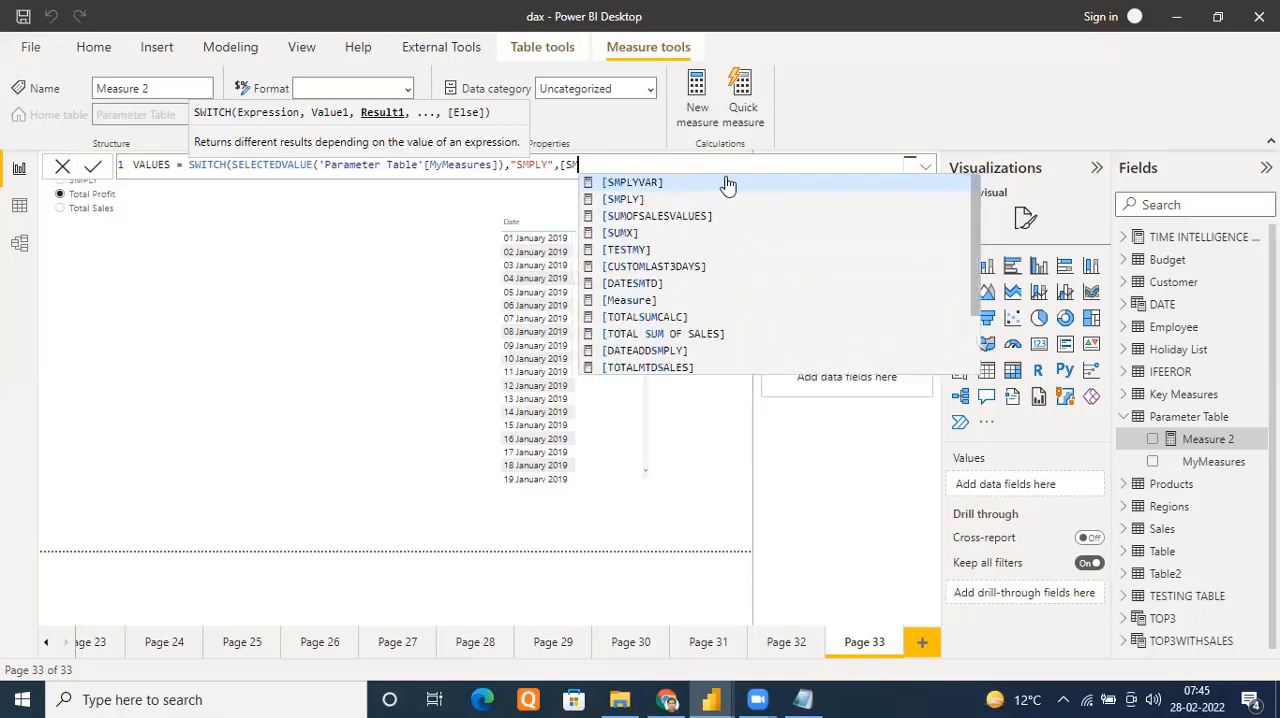
pyautogui.click(627, 200)
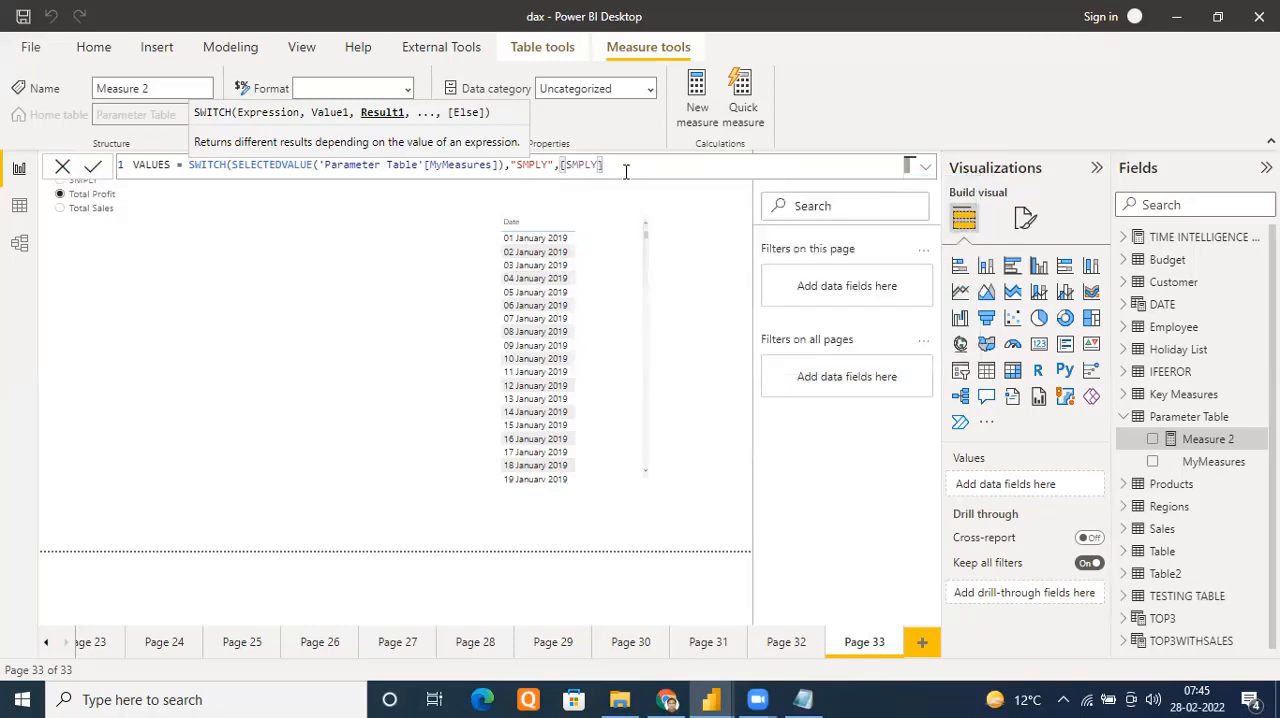
# Add the second SWITCH case, returning the [TOTAL PROFIT] measure for "Total Profit", followed by a comma
pyautogui.write(',')
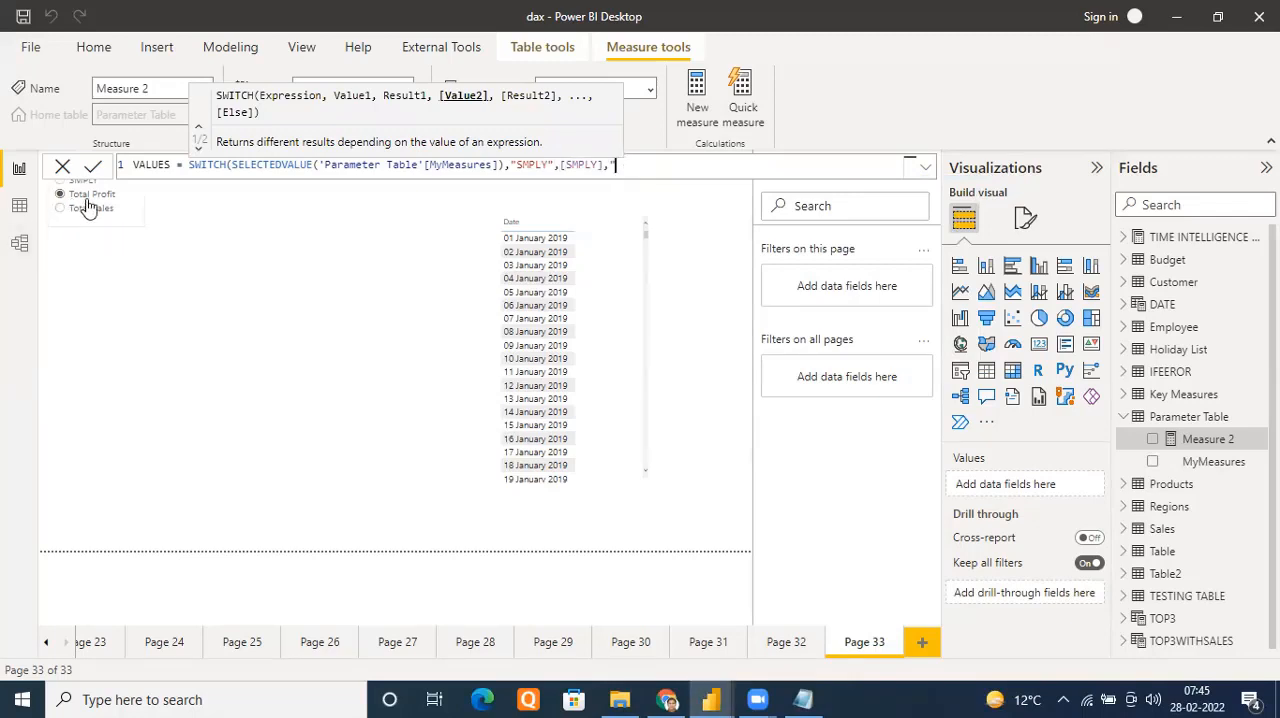
pyautogui.write('"Total Profit", [')
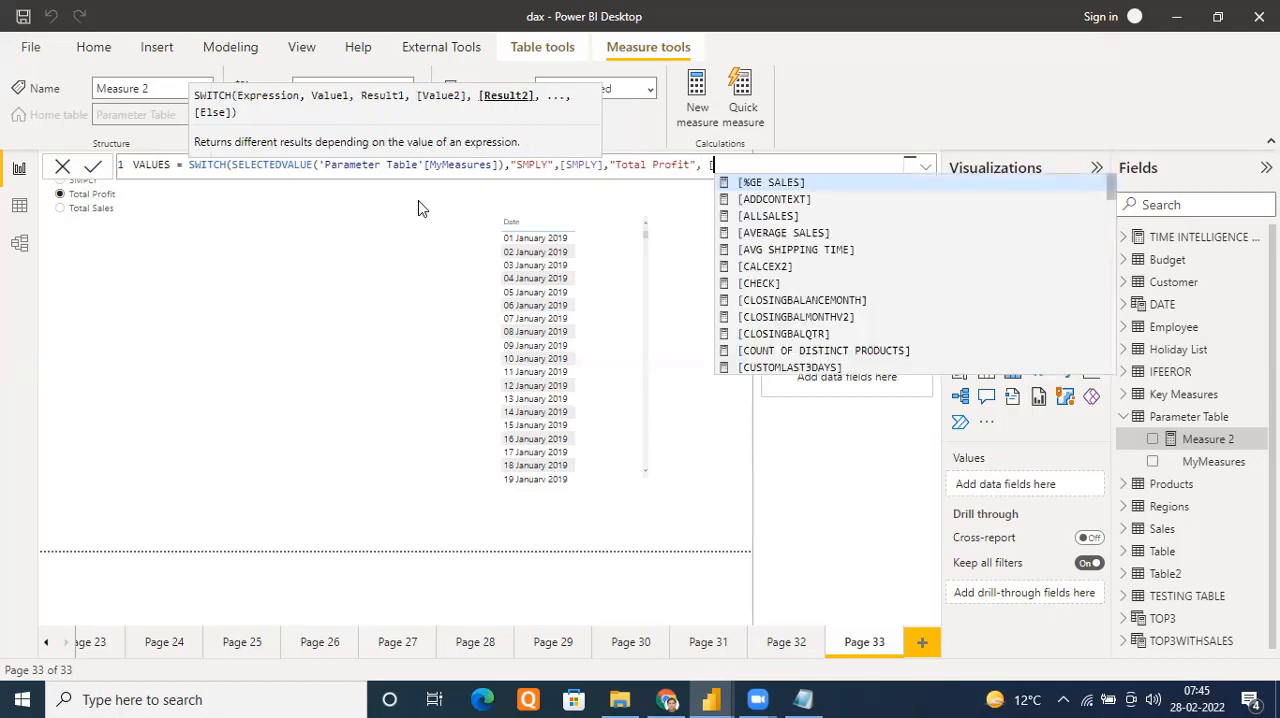
pyautogui.write('tot')
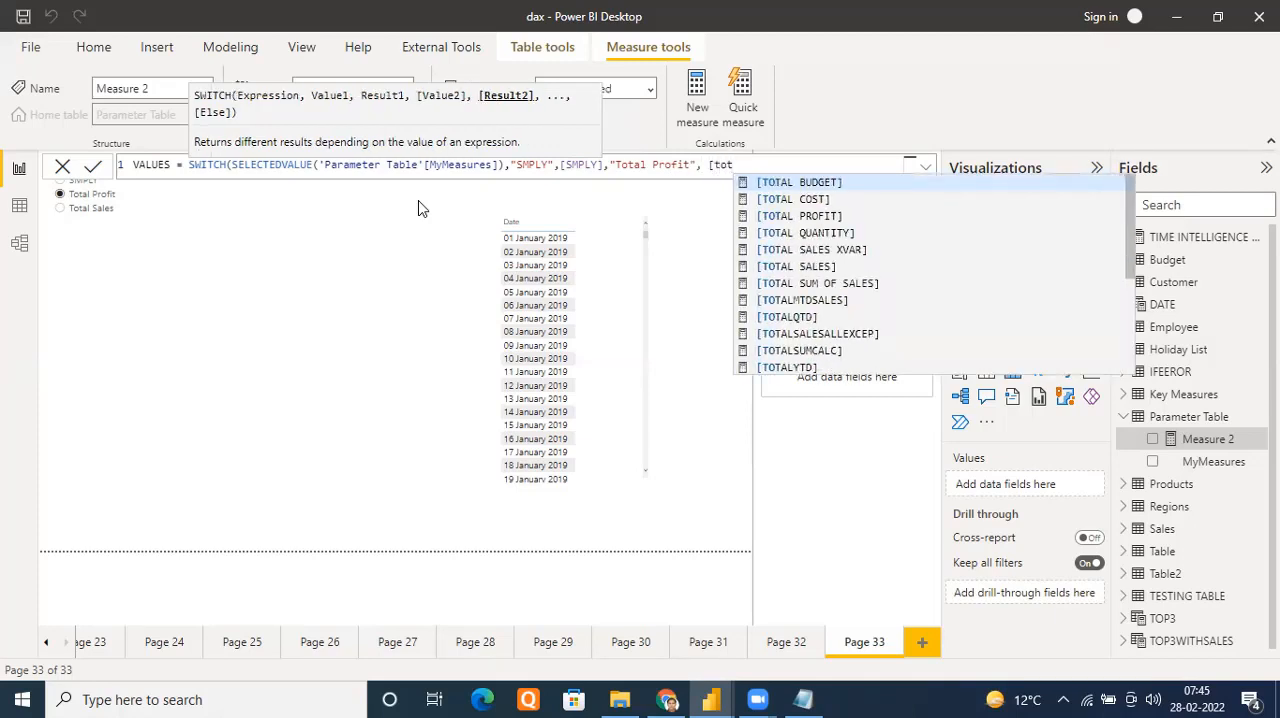
pyautogui.click(780, 216)
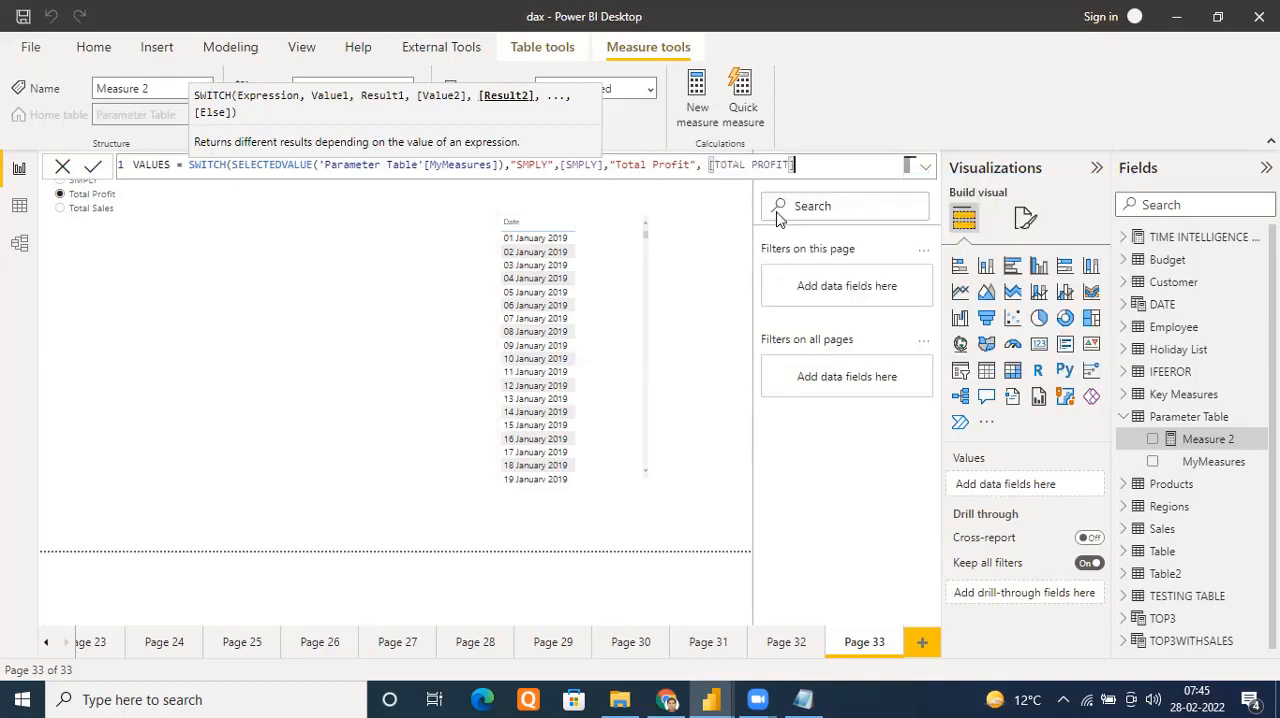
pyautogui.write(',')
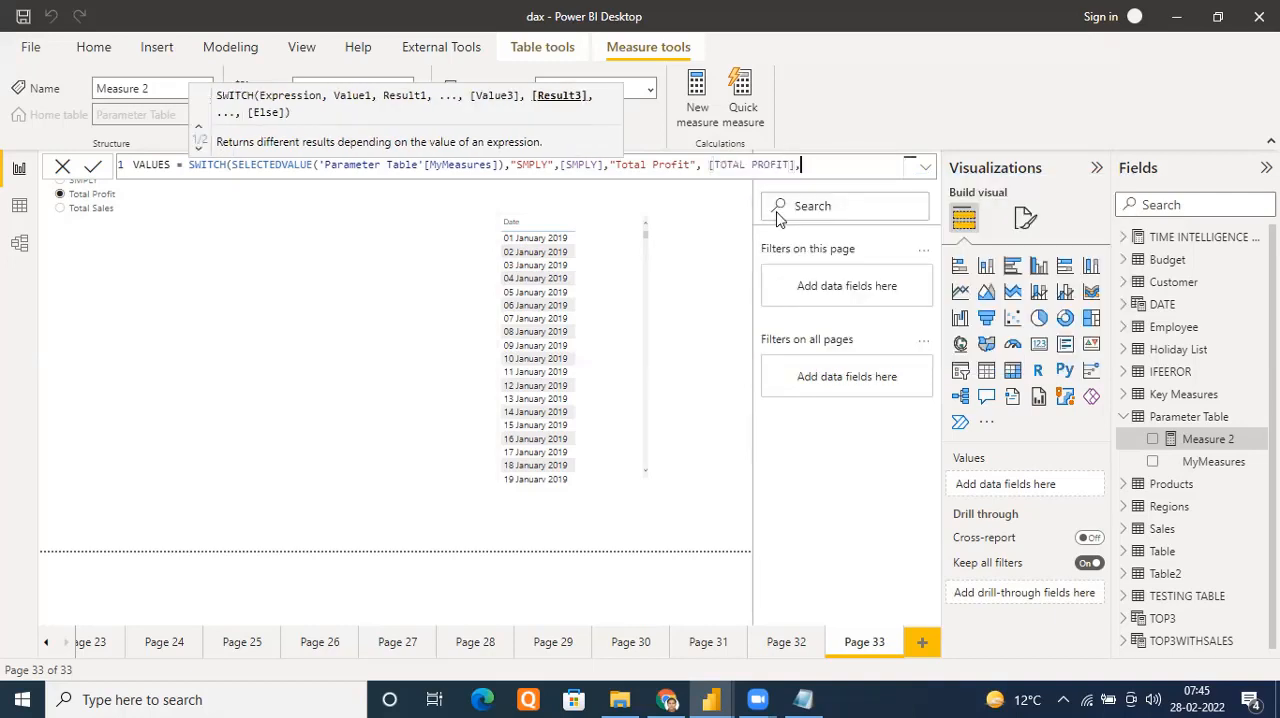
pyautogui.write('"tot')
# Add the third SWITCH case returning the [TOTAL SALES] measure for "Total Sales" and close the VALUES formula's parenthesis
pyautogui.press('BackSpace')
pyautogui.press('BackSpace')
pyautogui.press('BackSpace')
pyautogui.write('Total Sales", ')
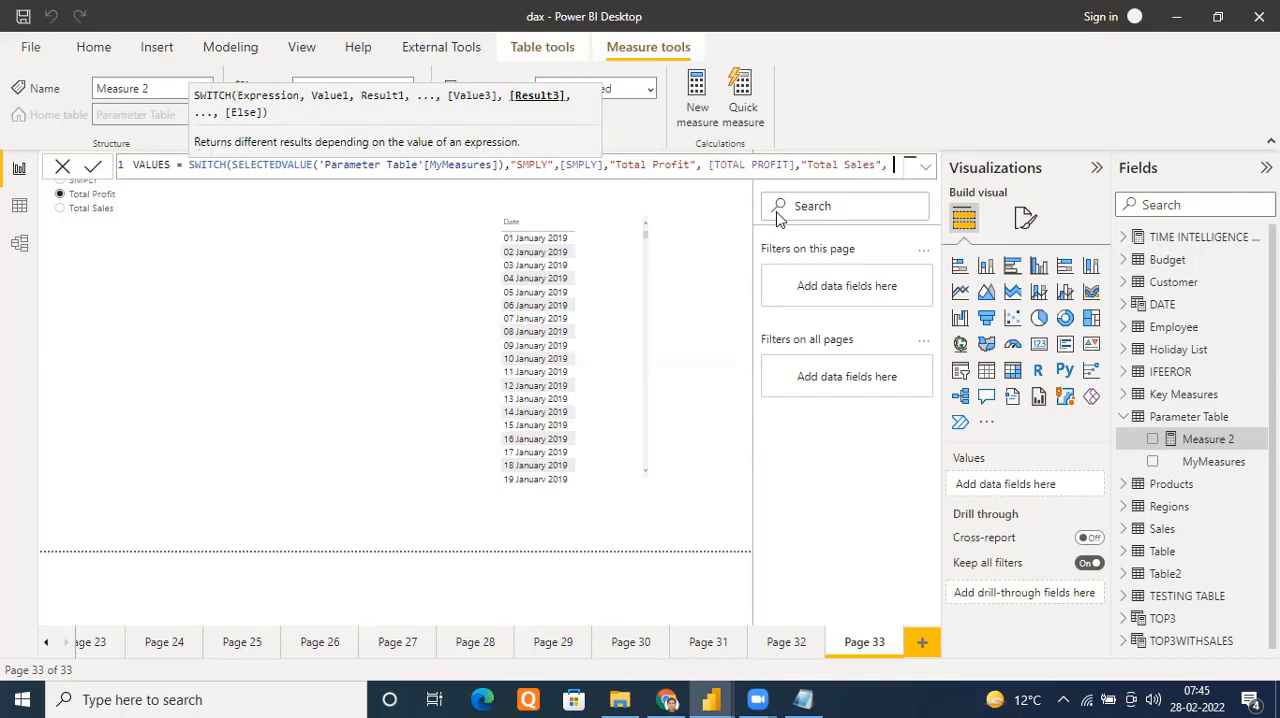
pyautogui.write('[tot')
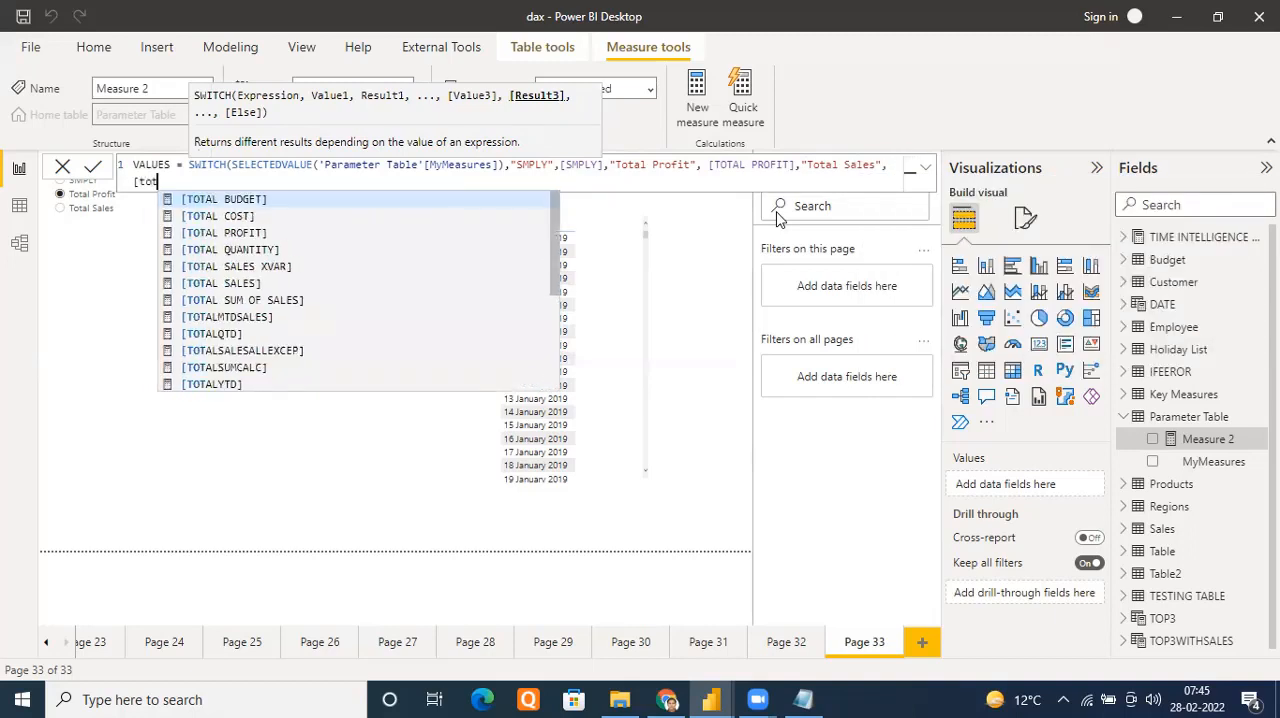
pyautogui.click(246, 284)
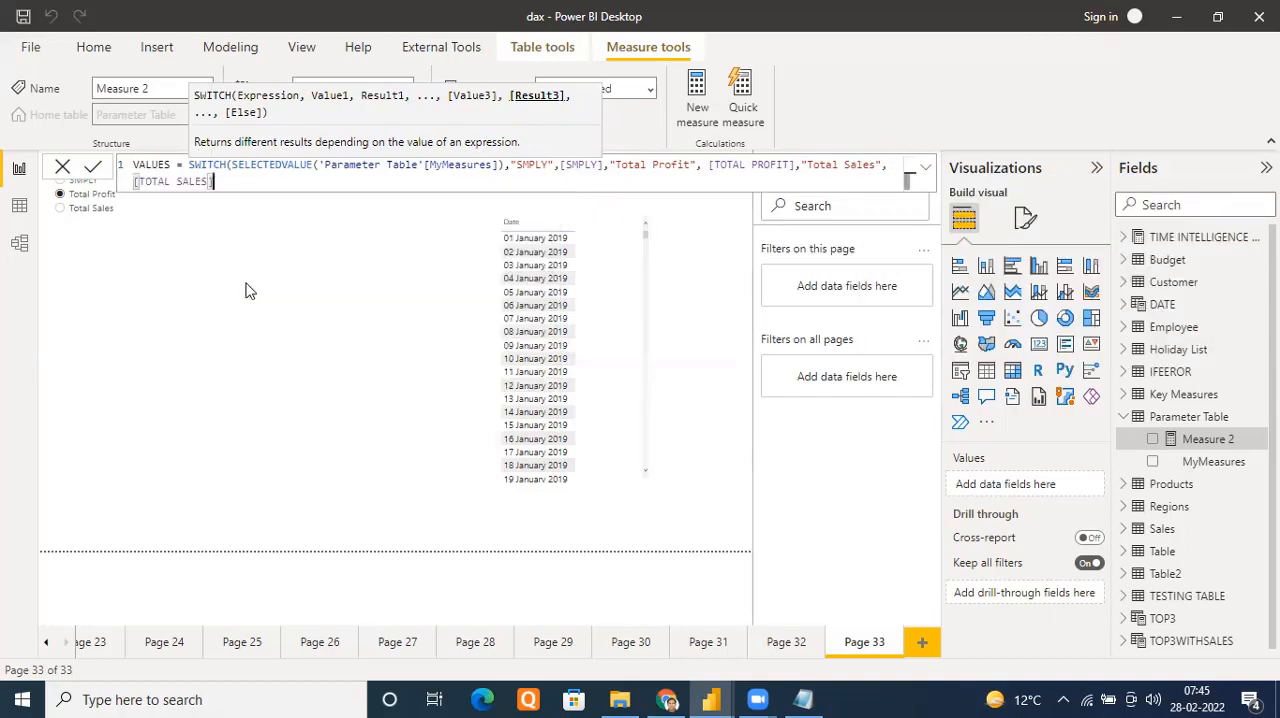
pyautogui.write(')')
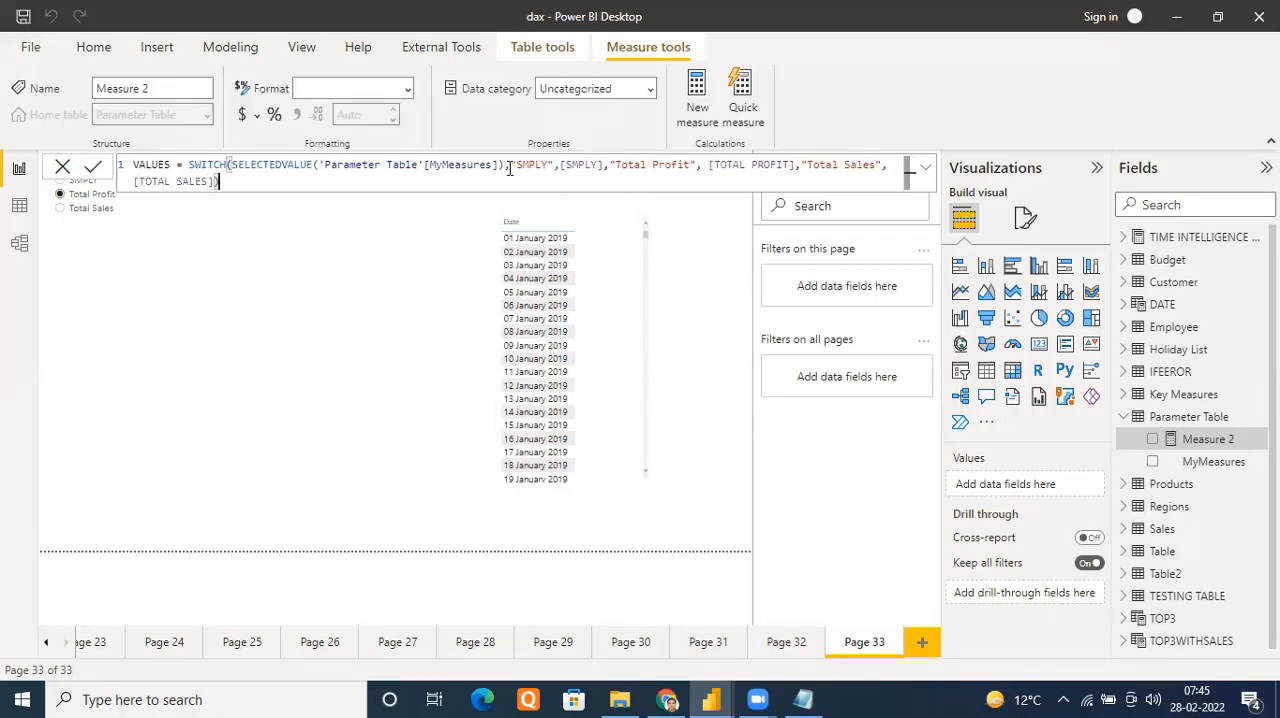
# Move the SWITCH cases onto a new line starting at "SMPLY" and indent it deeply beneath the SELECTEDVALUE expression
pyautogui.click(509, 167)
pyautogui.hotkey('shift', 'Return')
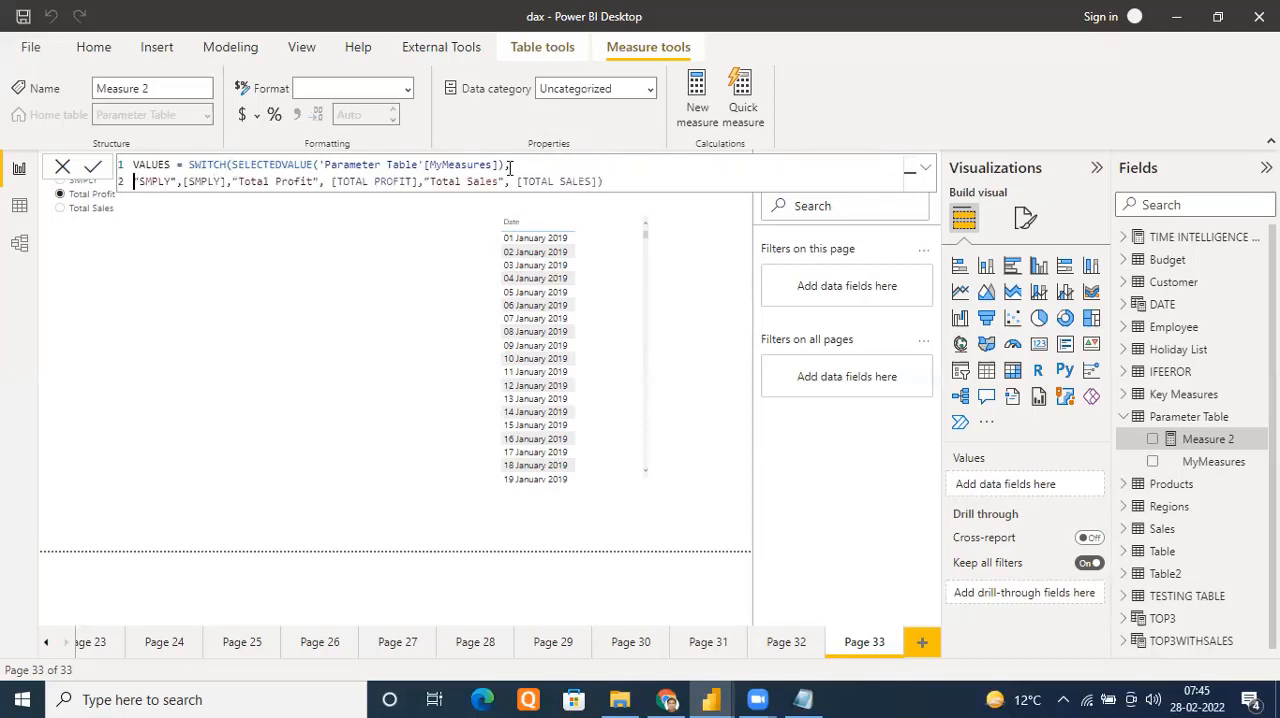
pyautogui.press('Tab')
pyautogui.press('Tab')
pyautogui.press('Tab')
pyautogui.press('Tab')
pyautogui.press('Tab')
pyautogui.press('Tab')
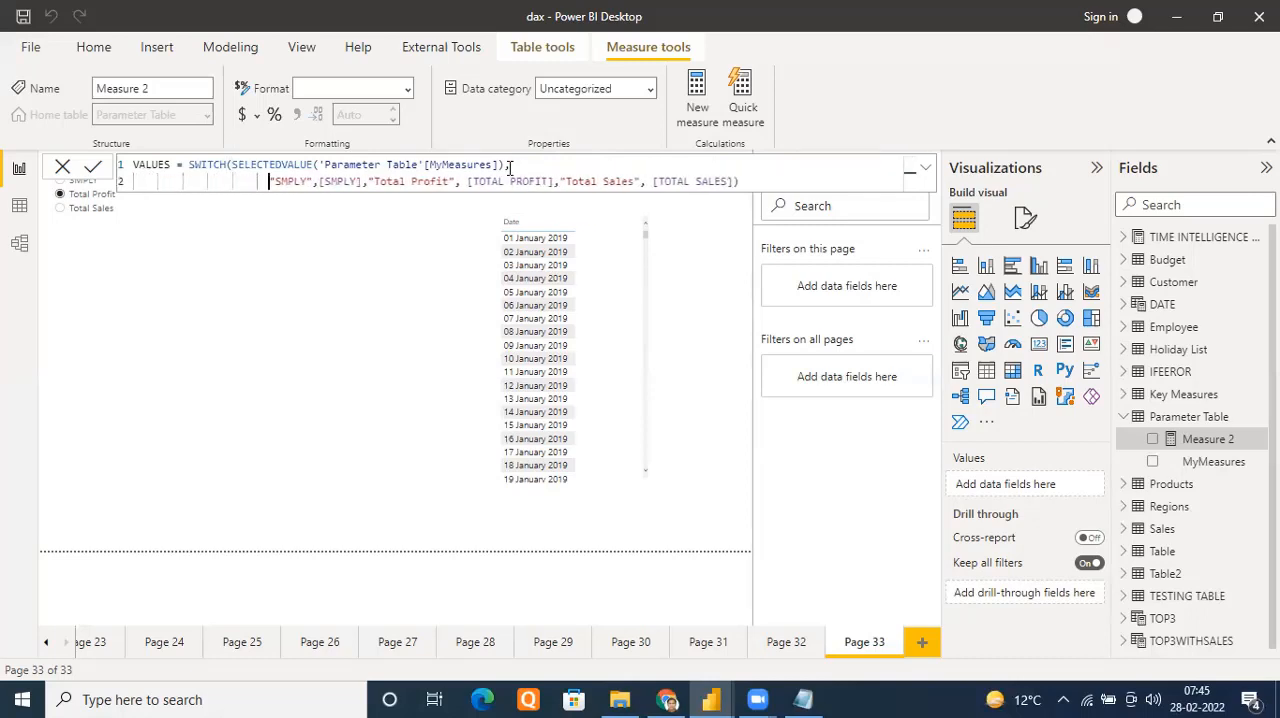
pyautogui.press('Tab')
pyautogui.press('Tab')
pyautogui.press('Tab')
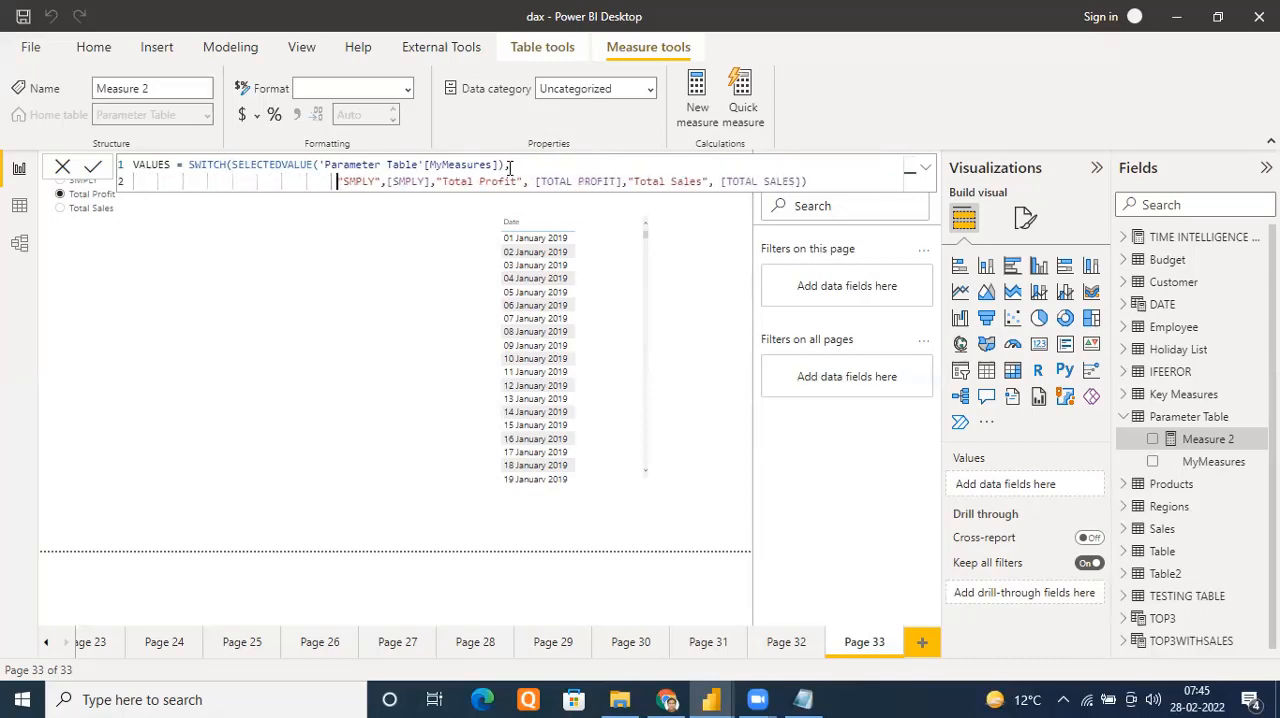
pyautogui.press('Tab')
pyautogui.press('Tab')
pyautogui.press('Tab')
pyautogui.press('Tab')
pyautogui.press('Tab')
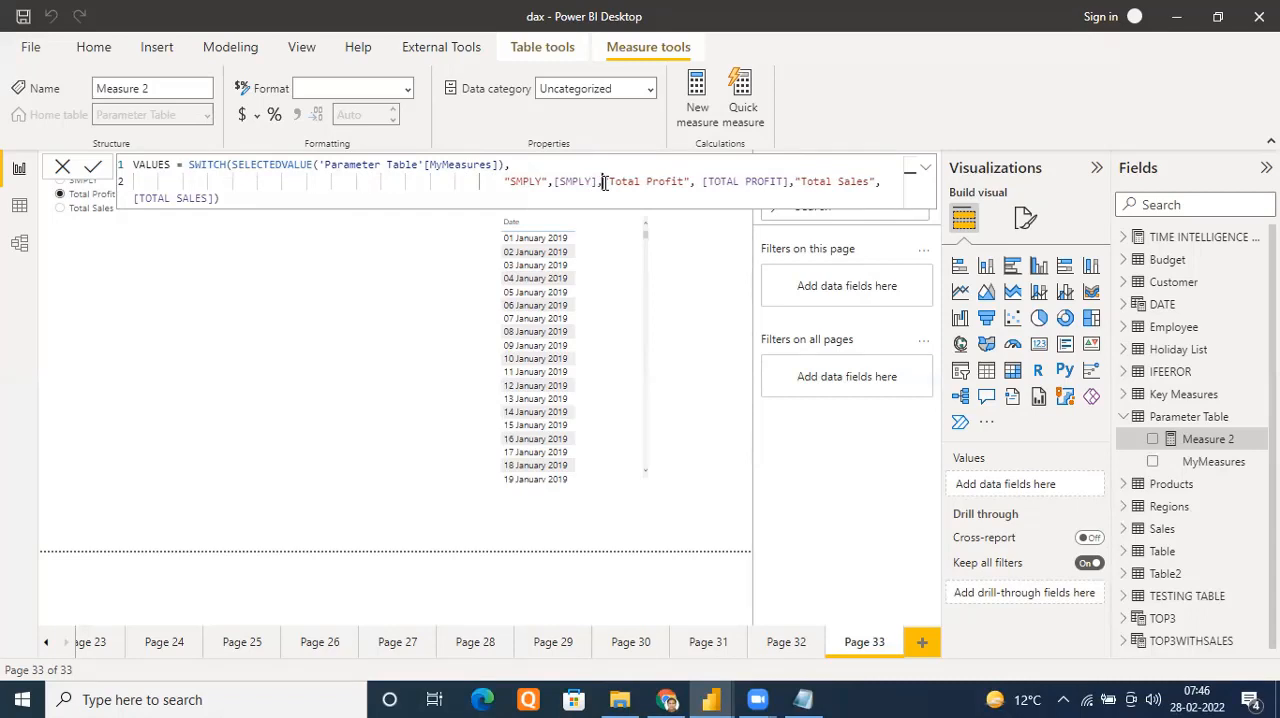
# Break the formula so the "Total Profit" and "Total Sales" cases each start on their own line
pyautogui.click(604, 183)
pyautogui.hotkey('shift', 'Return')
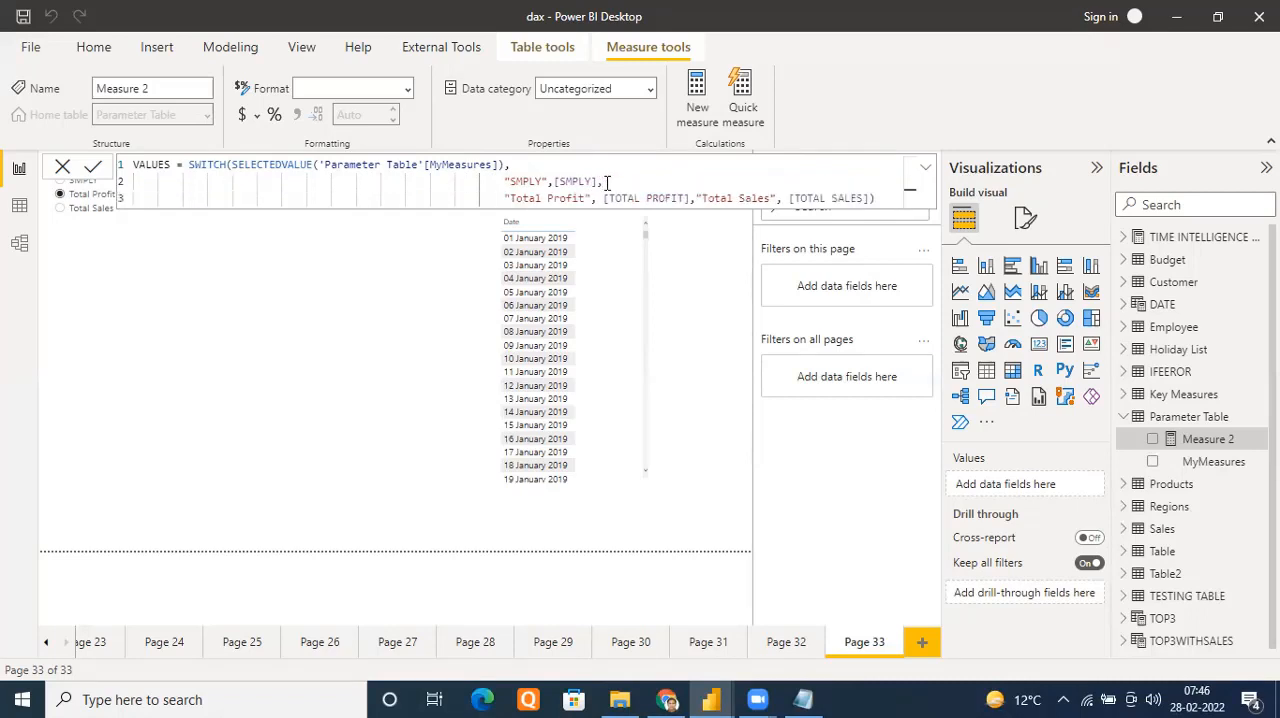
pyautogui.click(694, 197)
pyautogui.hotkey('shift', 'Return')
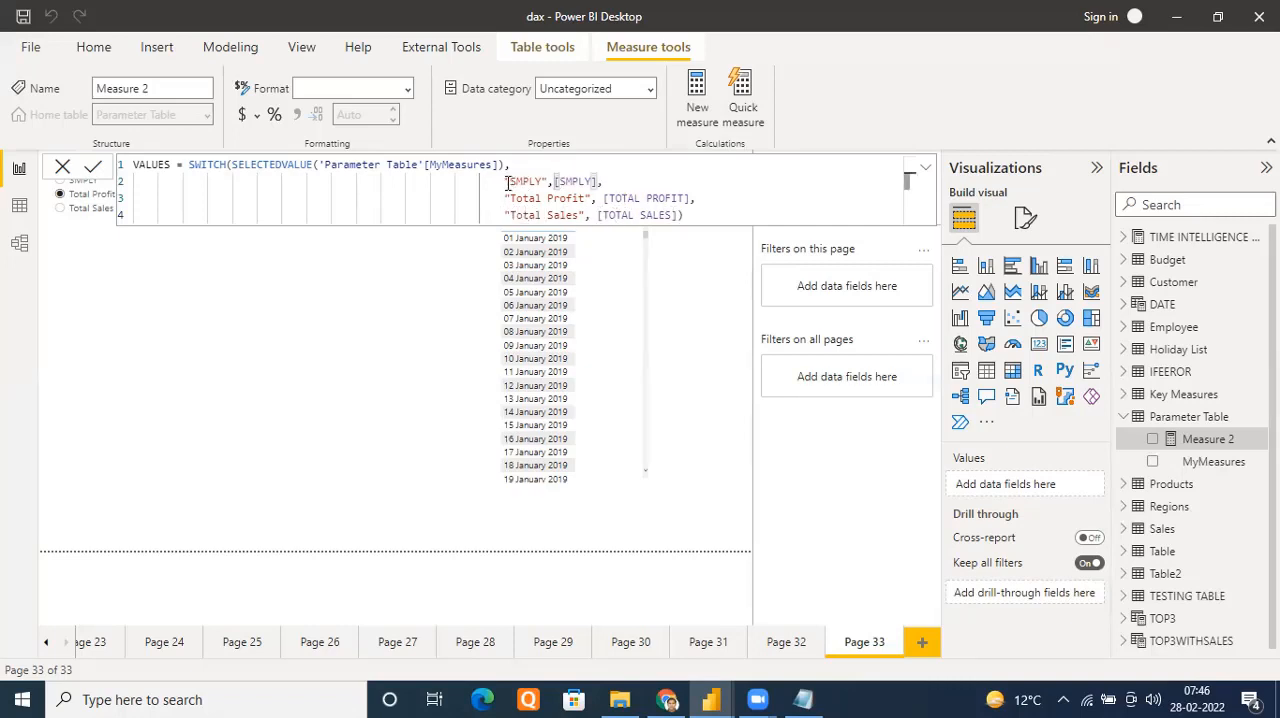
pyautogui.moveTo(505, 181); pyautogui.dragTo(548, 181)
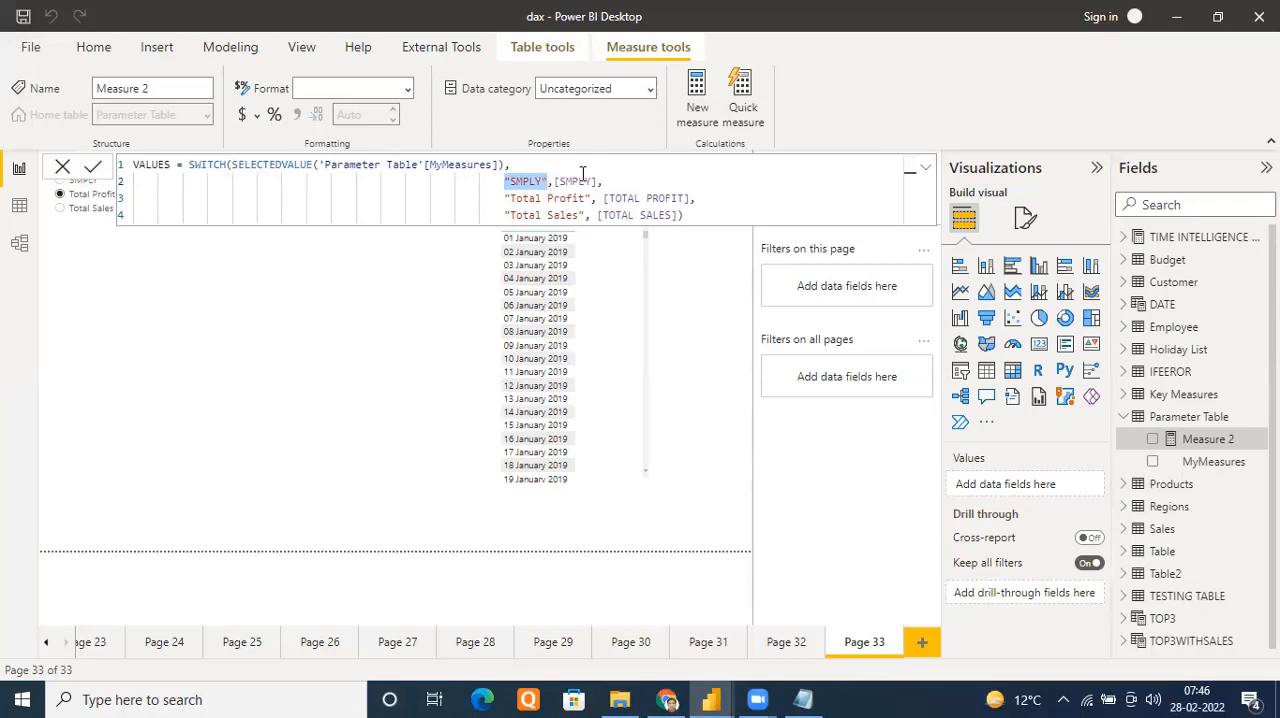
pyautogui.moveTo(554, 181); pyautogui.dragTo(602, 181)
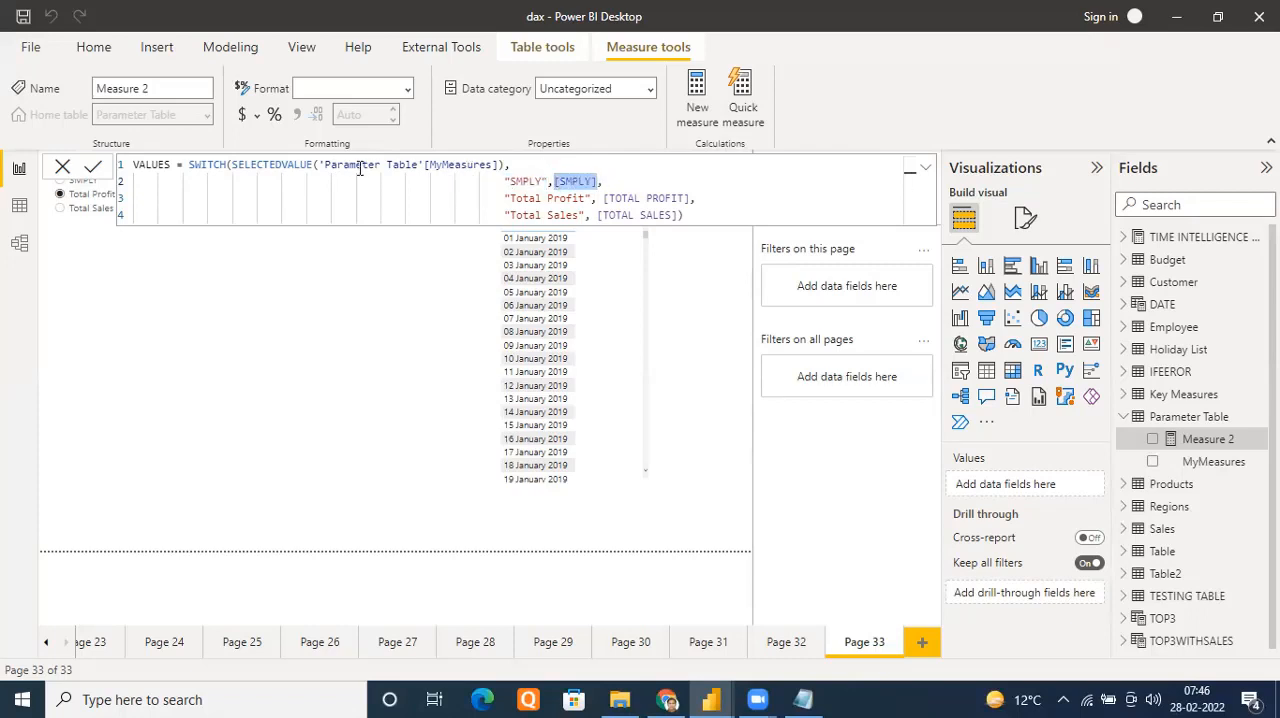
pyautogui.moveTo(502, 198); pyautogui.dragTo(697, 198)
pyautogui.click(603, 198)
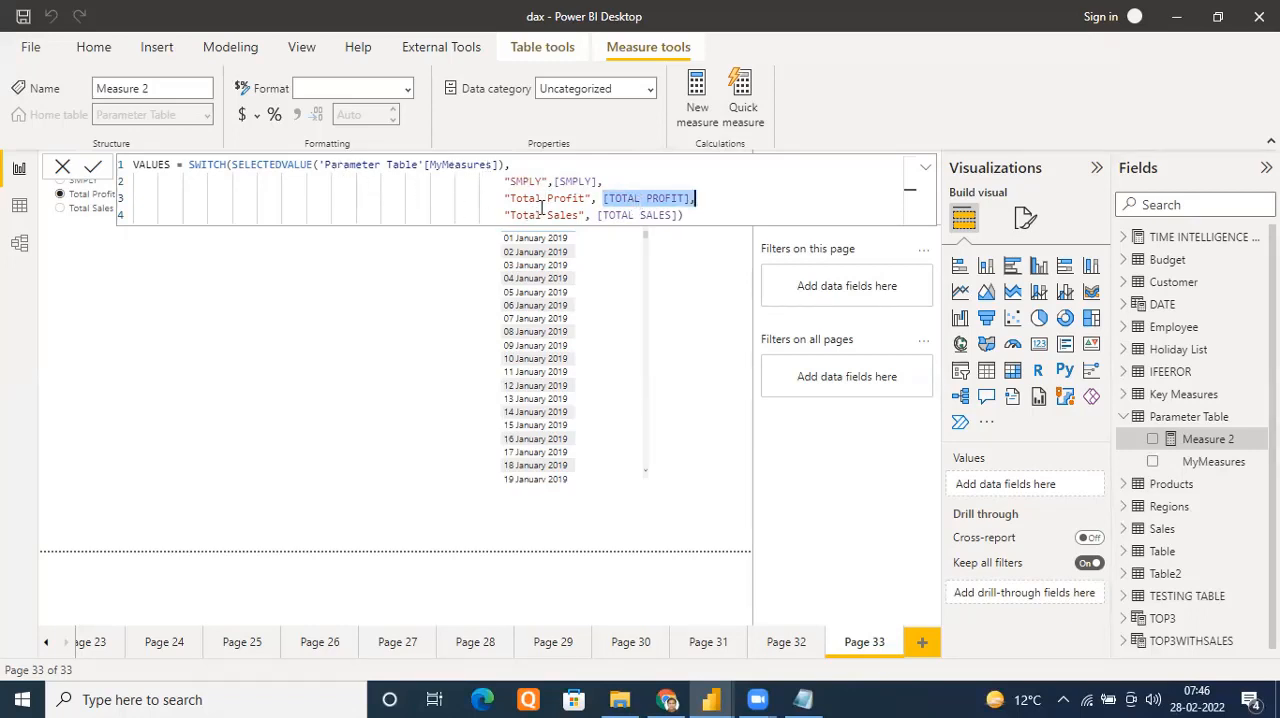
# Rename the measure to VALUES1 in its formula, commit it to Parameter Table and close the formula editor
pyautogui.click(745, 215)
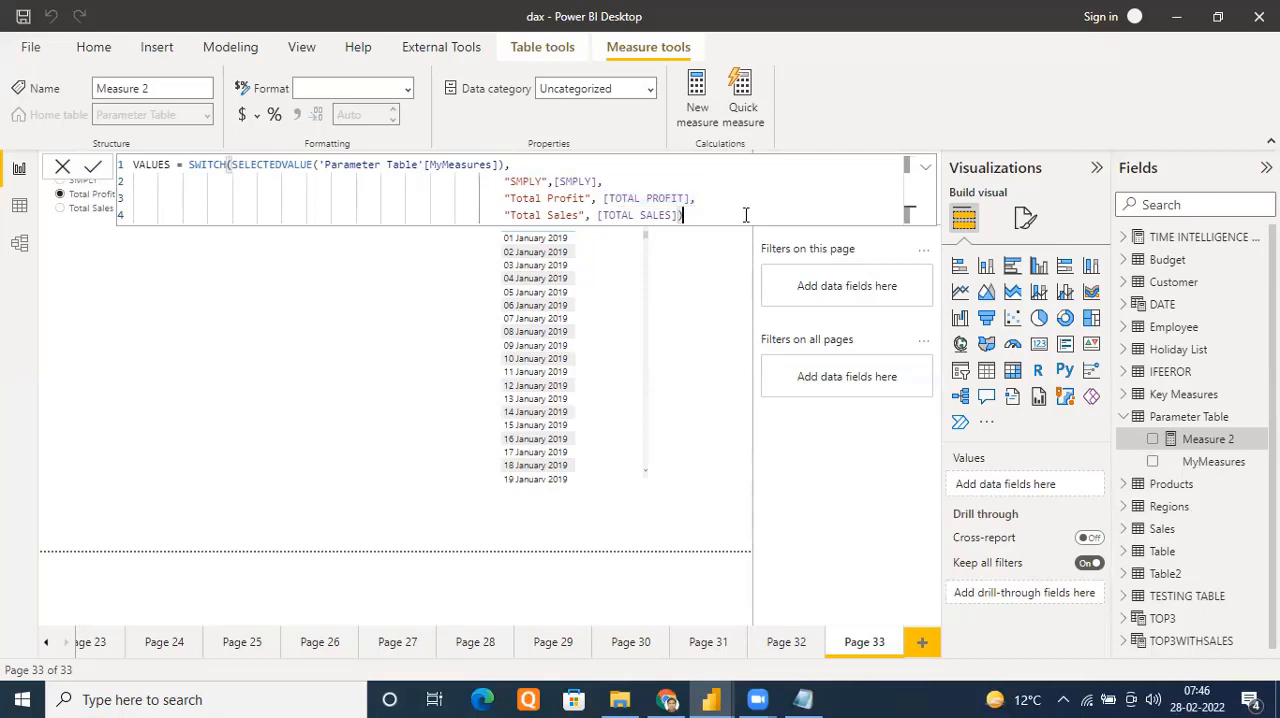
pyautogui.press('Return')
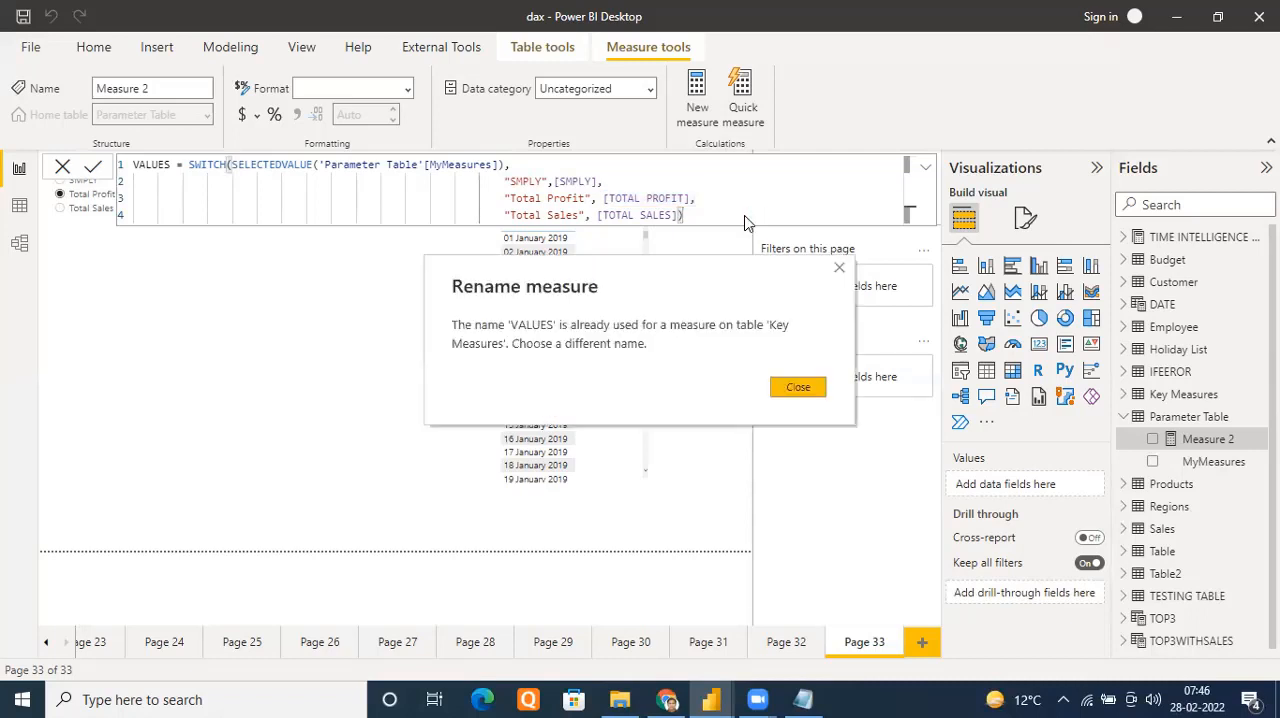
pyautogui.click(794, 396)
pyautogui.click(171, 164)
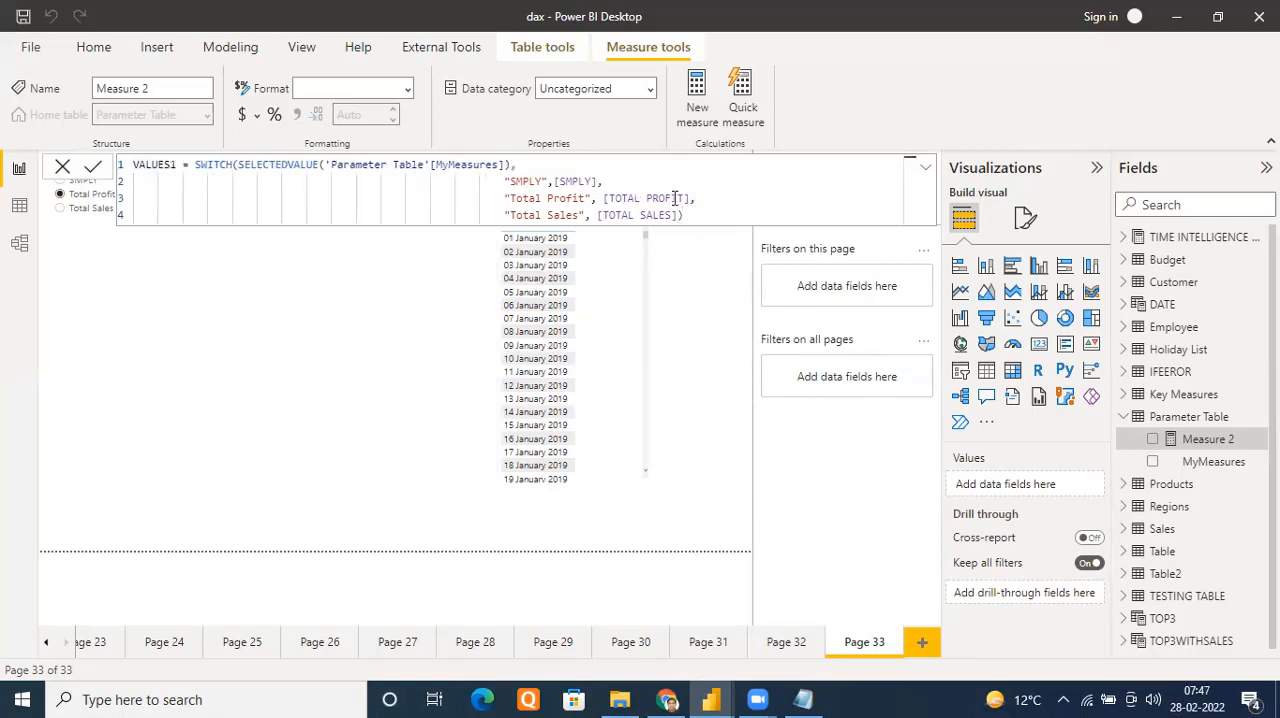
pyautogui.click(715, 213)
pyautogui.press('Return')
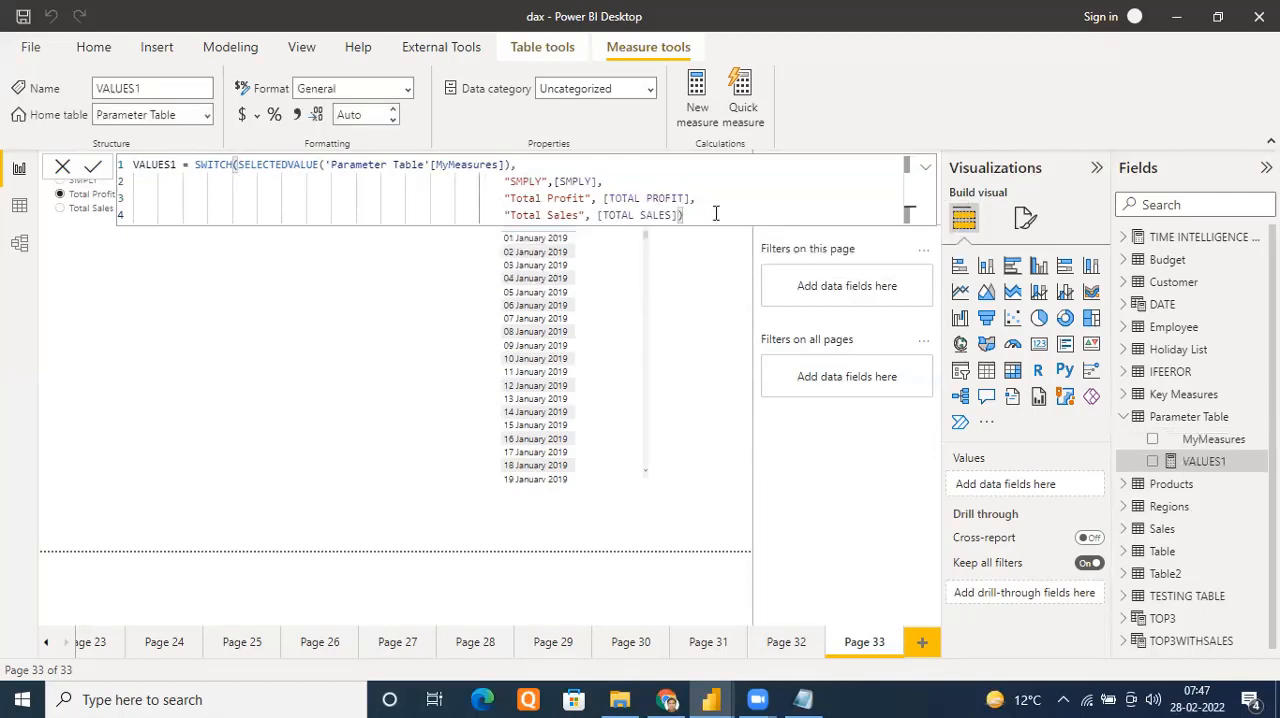
pyautogui.click(63, 168)
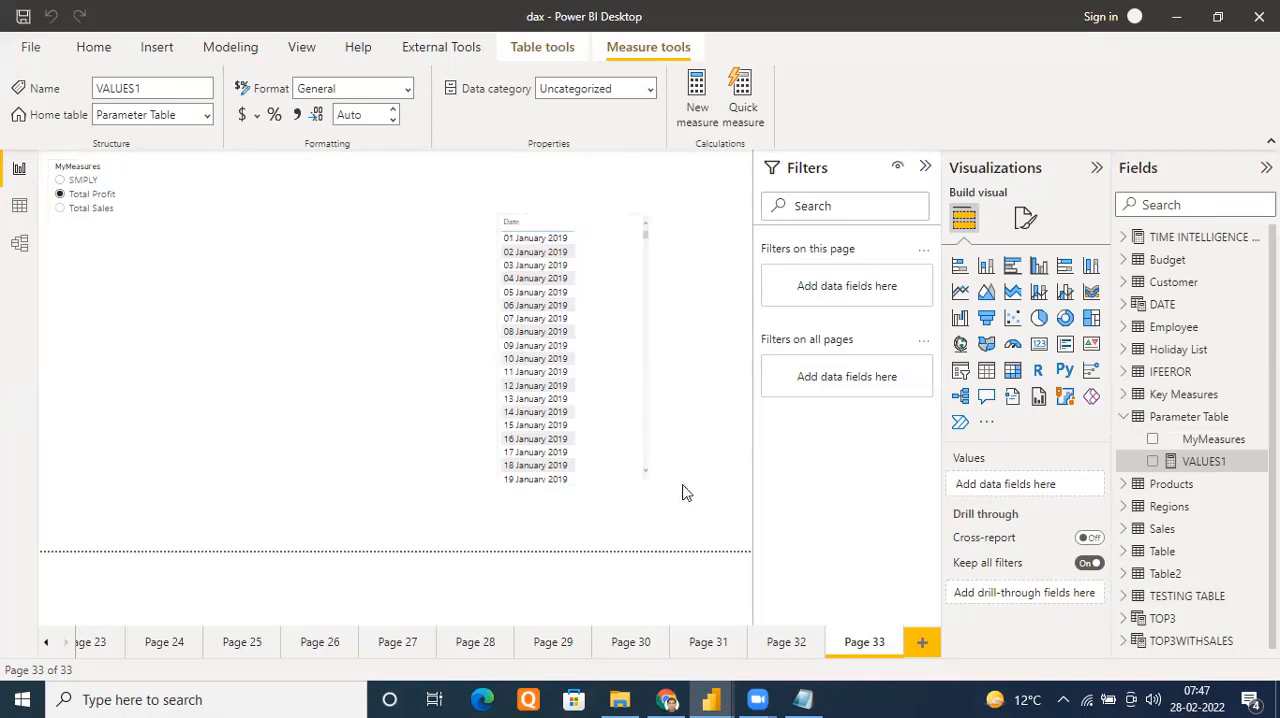
# Add the VALUES1 measure to the date table and choose Total Sales in the MyMeasures slicer
pyautogui.moveTo(1200, 461); pyautogui.dragTo(608, 305)
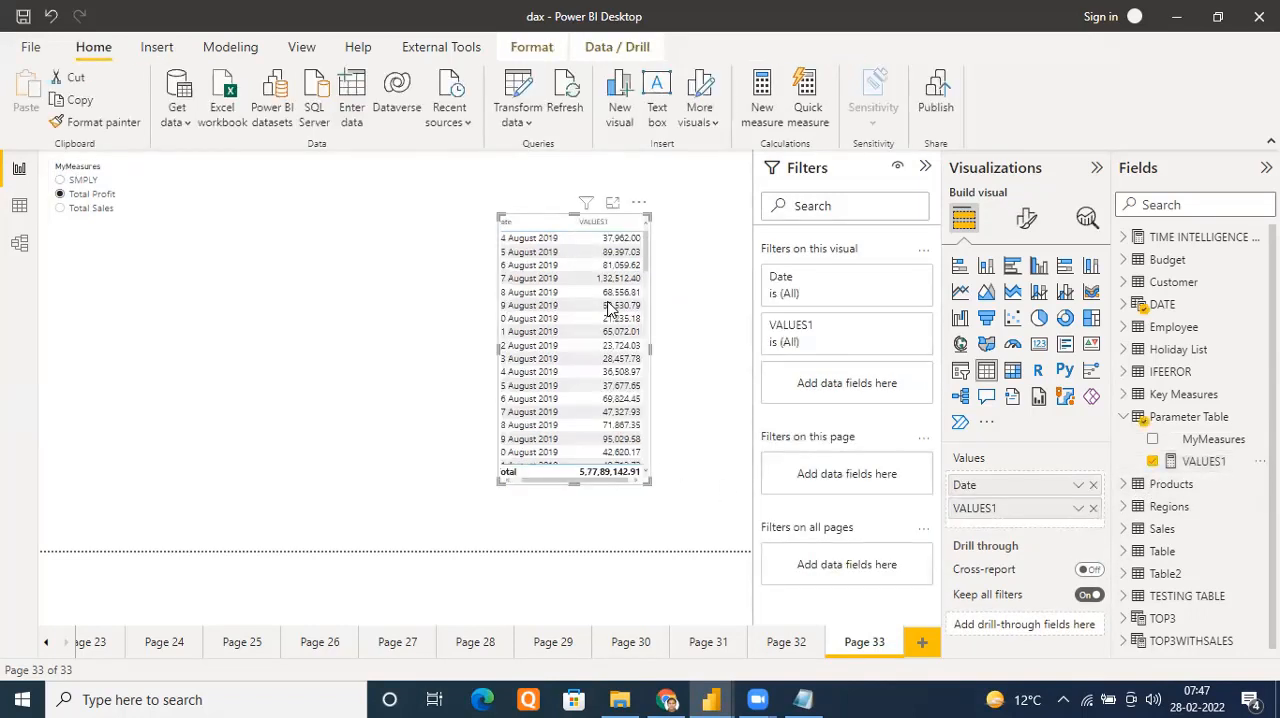
pyautogui.click(60, 208)
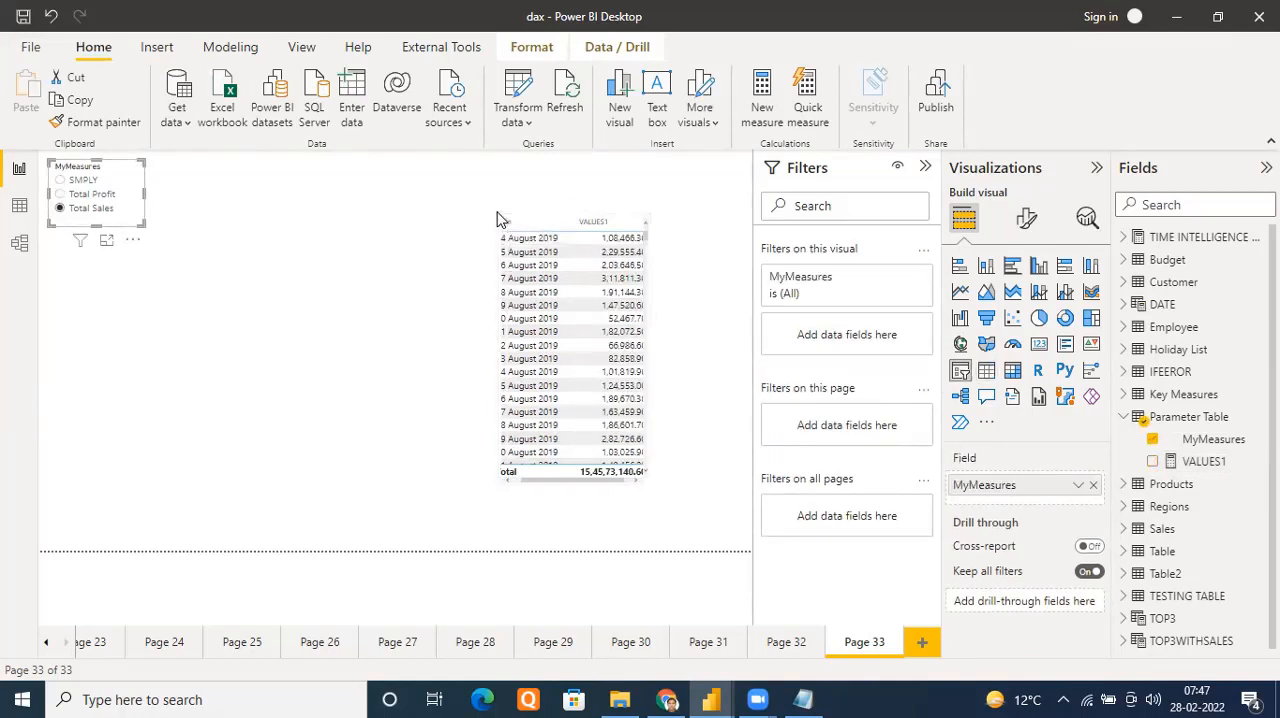
# Widen the date table so the Date and VALUES1 columns fit fully, and deselect it
pyautogui.click(645, 218)
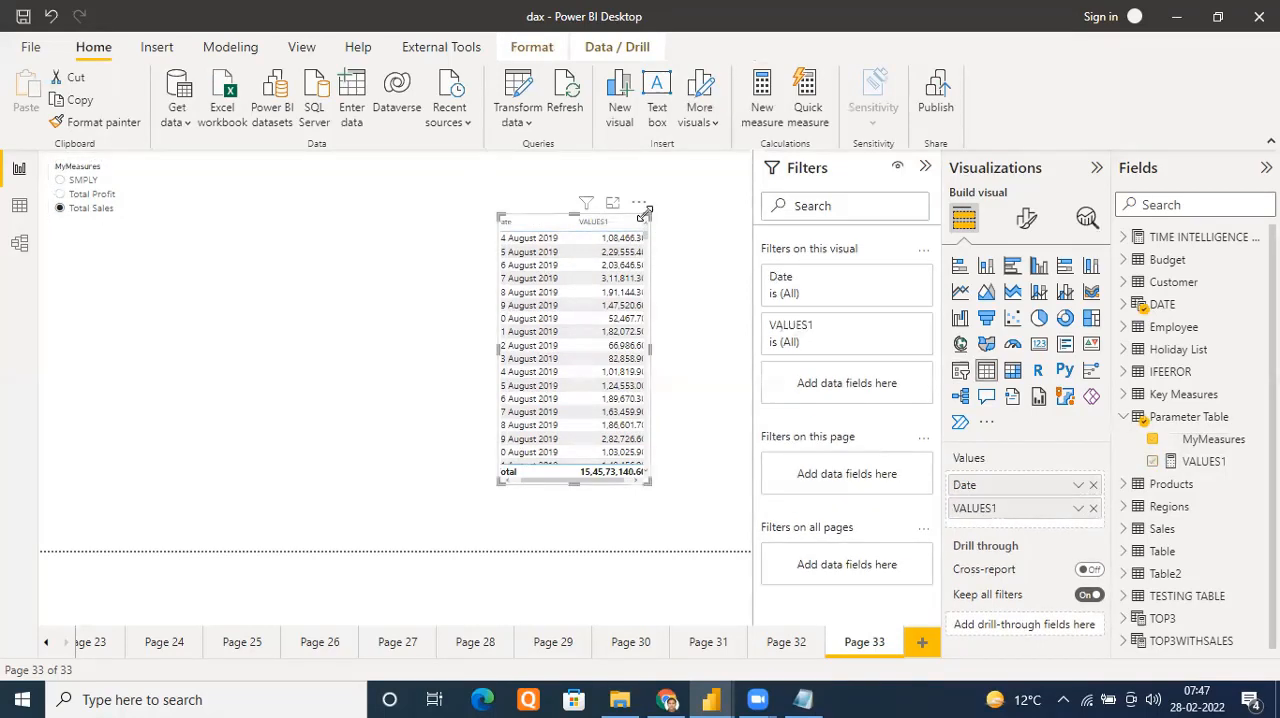
pyautogui.moveTo(491, 482)
pyautogui.mouseDown()
pyautogui.moveTo(454, 488)
pyautogui.moveTo(466, 486)
pyautogui.mouseUp()
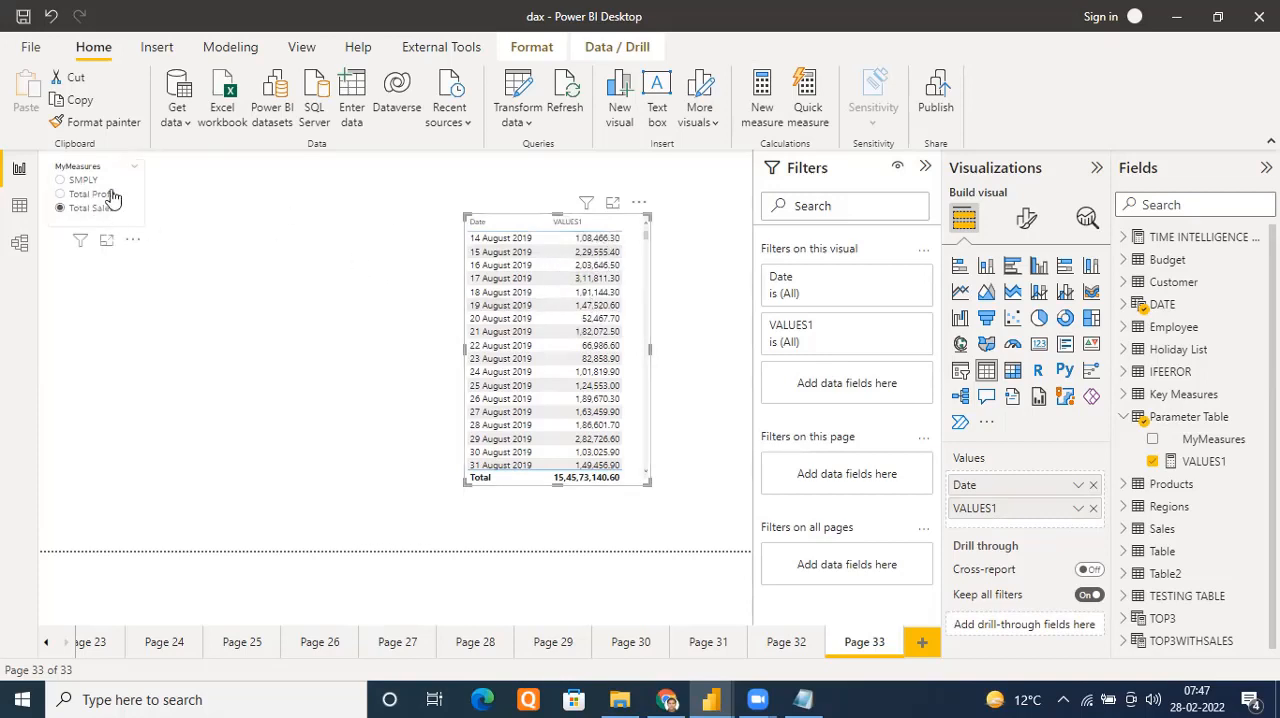
pyautogui.click(363, 226)
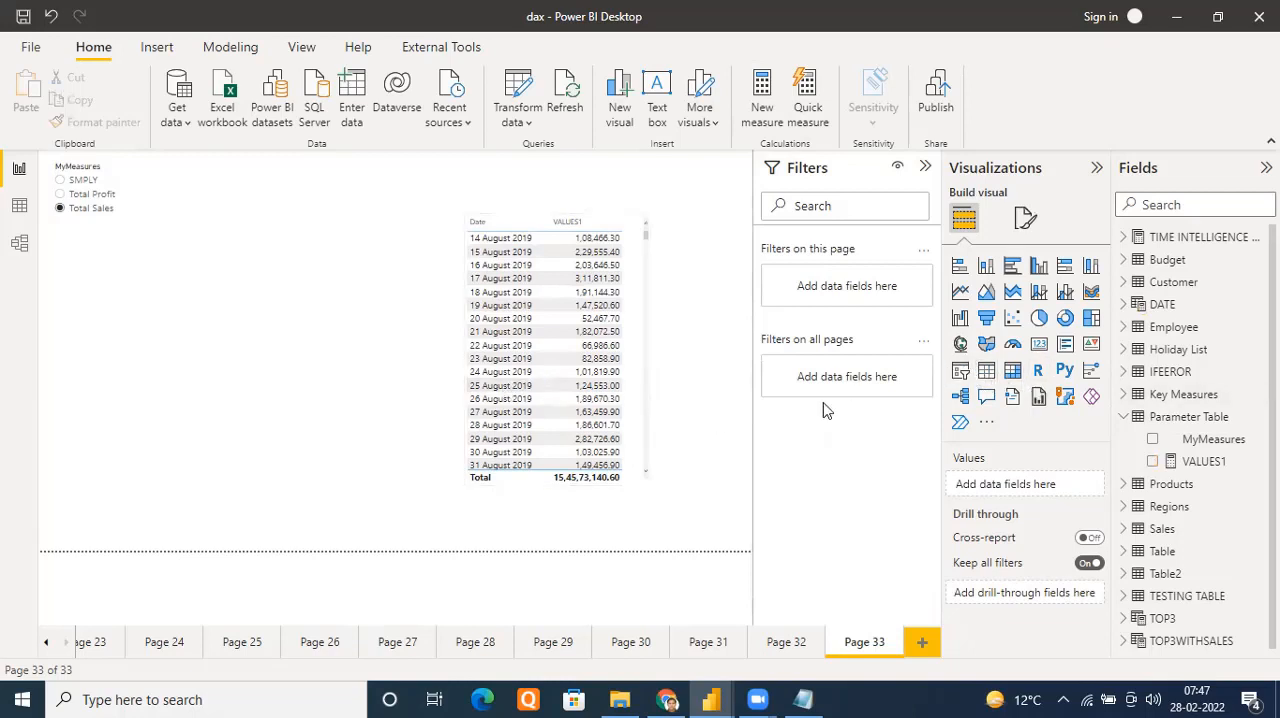
# Insert a second table visual, placing it below the MyMeasures slicer and enlarging it to the page's lower edge
pyautogui.click(988, 373)
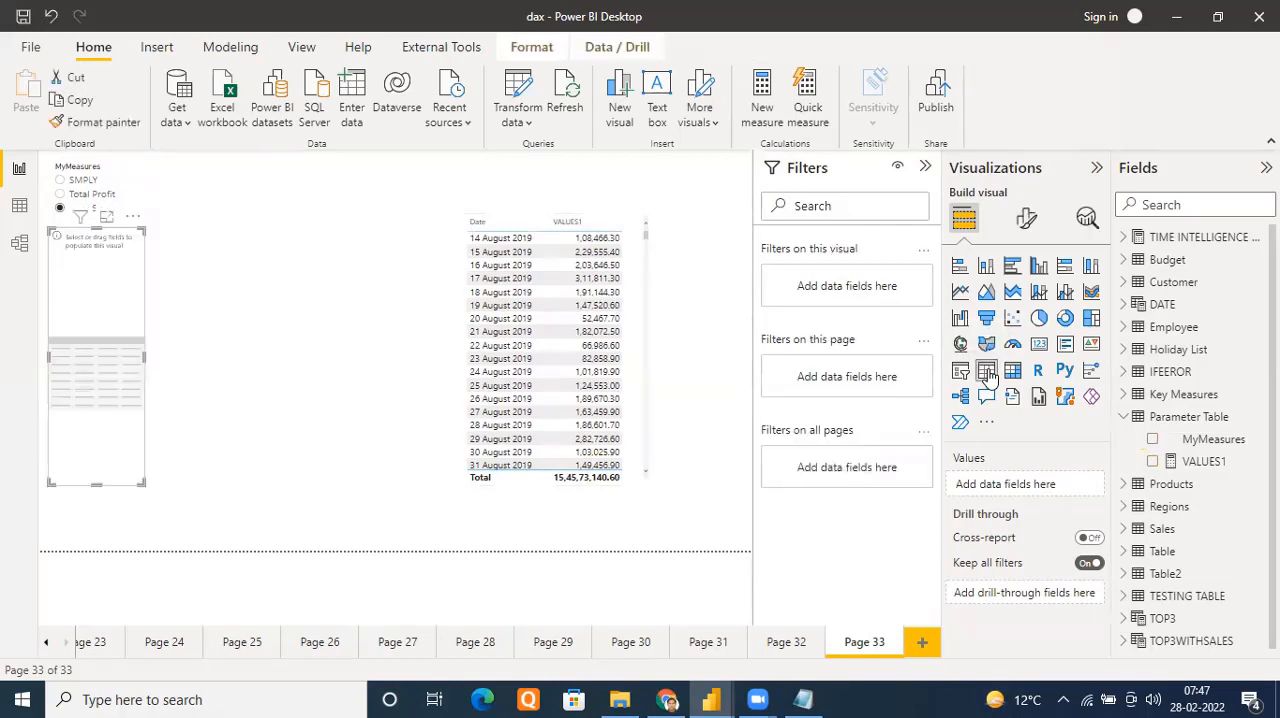
pyautogui.moveTo(88, 295); pyautogui.dragTo(115, 339)
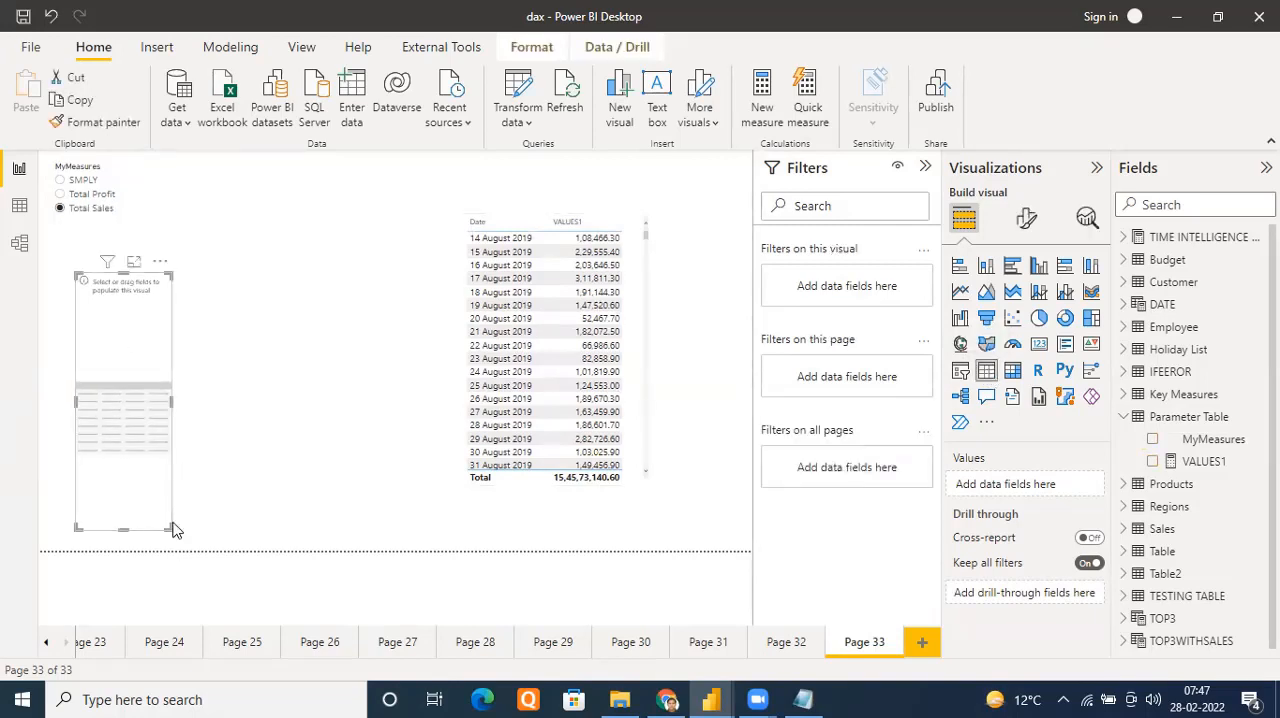
pyautogui.moveTo(168, 528); pyautogui.dragTo(315, 550)
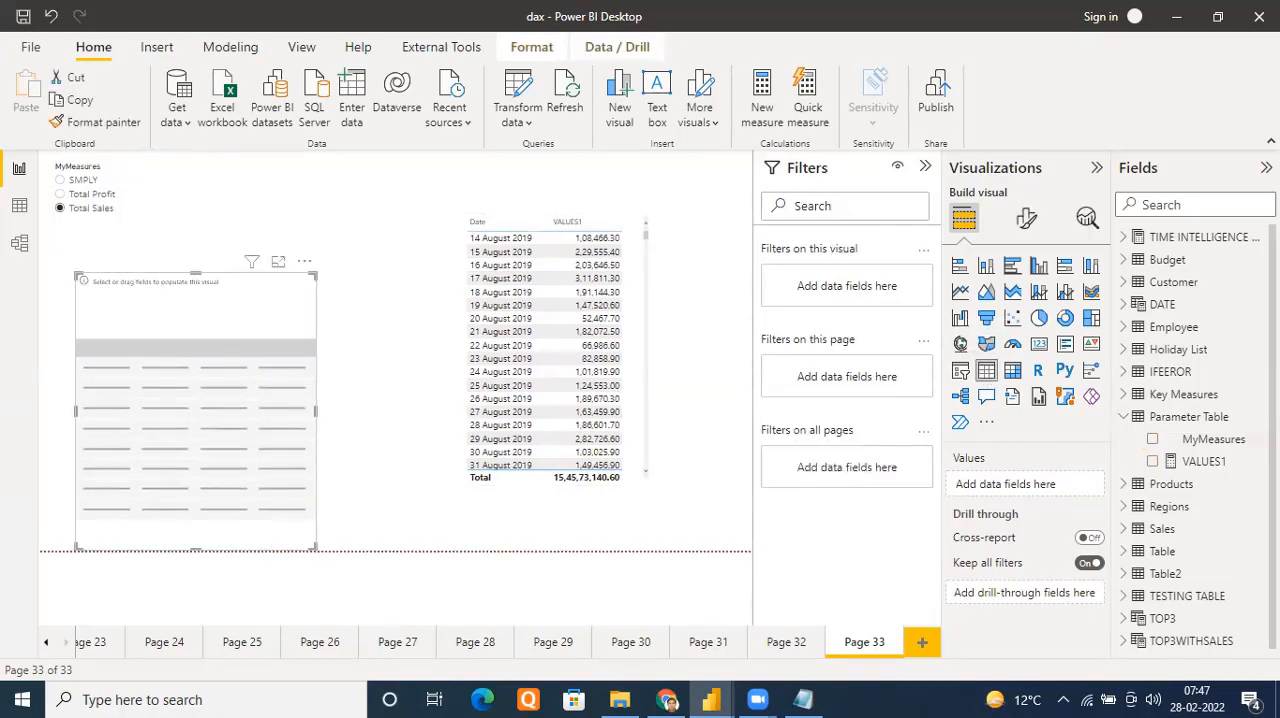
# Fill the new table with Date from the DATE table and the TOTAL SALES and TOTAL PROFIT measures from Key Measures
pyautogui.click(1124, 304)
pyautogui.moveTo(1192, 326); pyautogui.dragTo(175, 364)
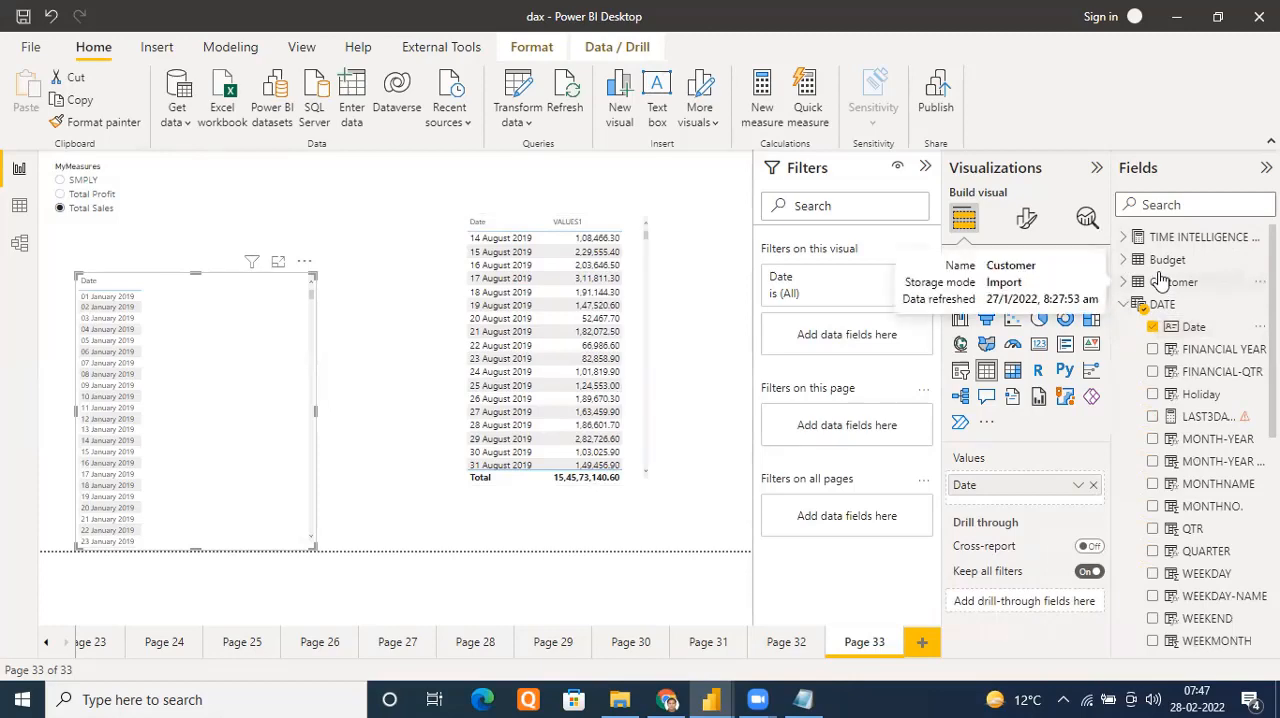
pyautogui.scroll(-5, 1214, 468)
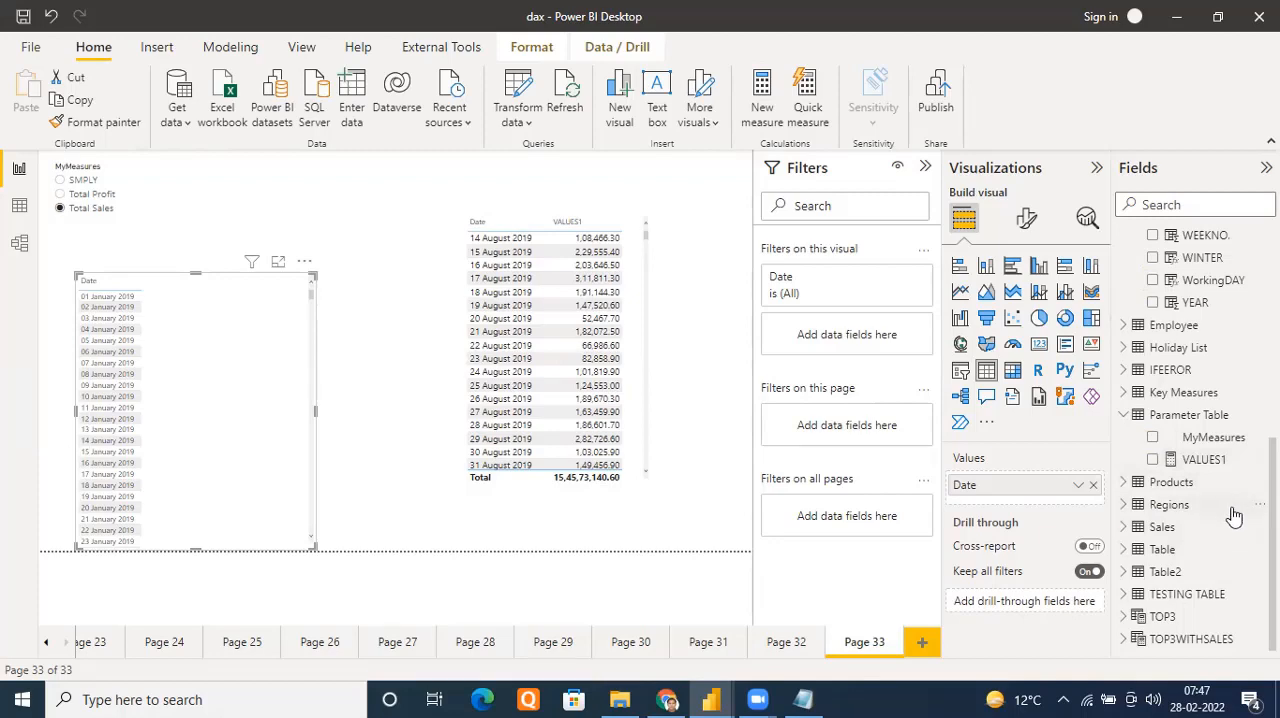
pyautogui.click(1124, 393)
pyautogui.scroll(-10, 1200, 550)
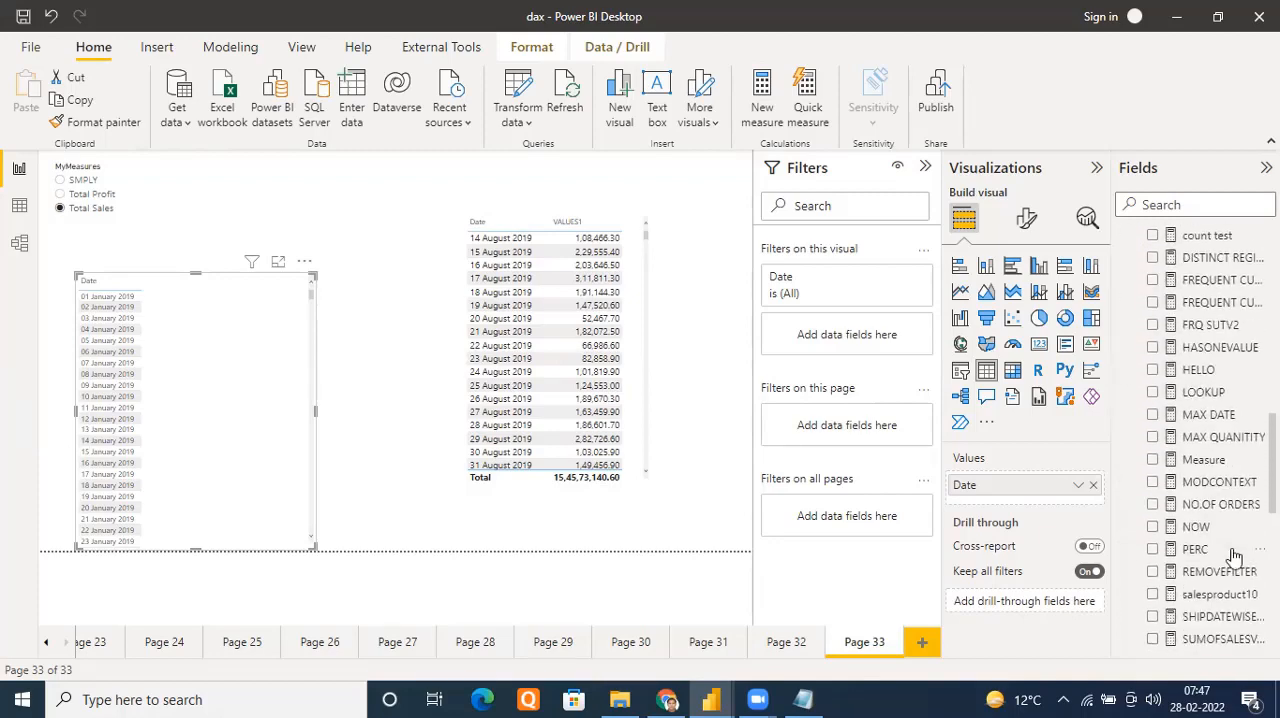
pyautogui.scroll(4, 1240, 400)
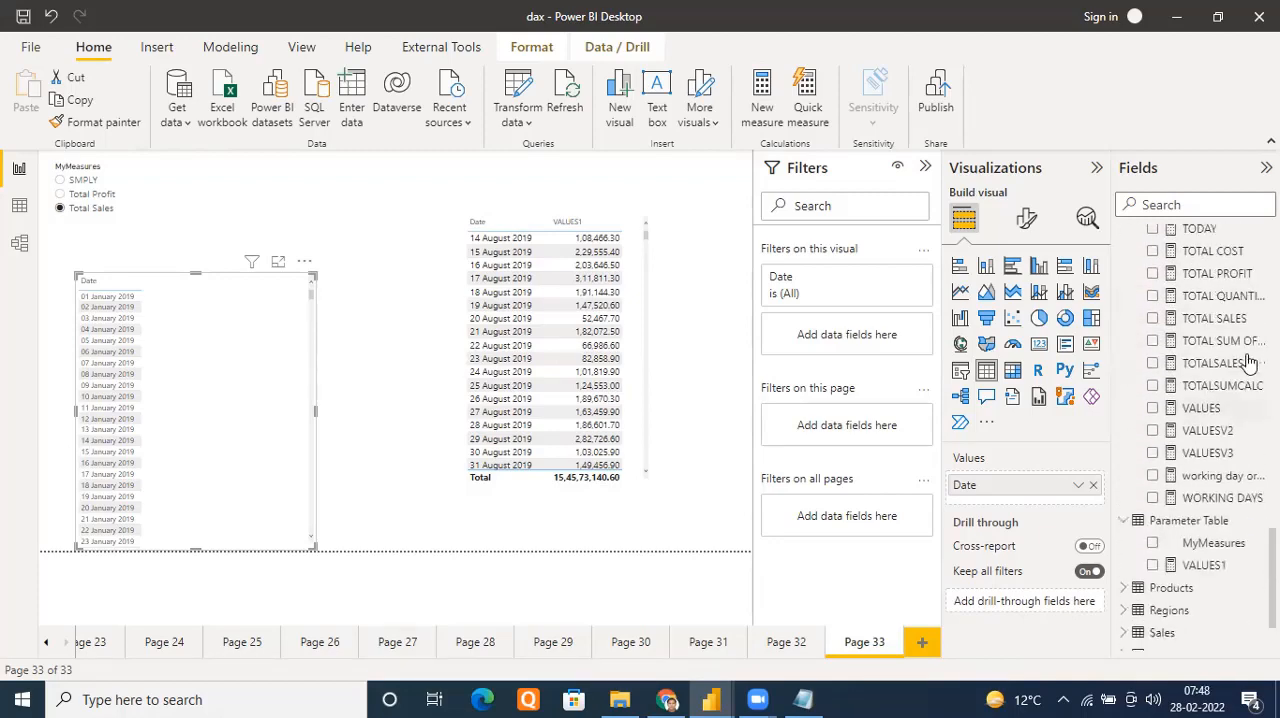
pyautogui.moveTo(1222, 404); pyautogui.dragTo(238, 371)
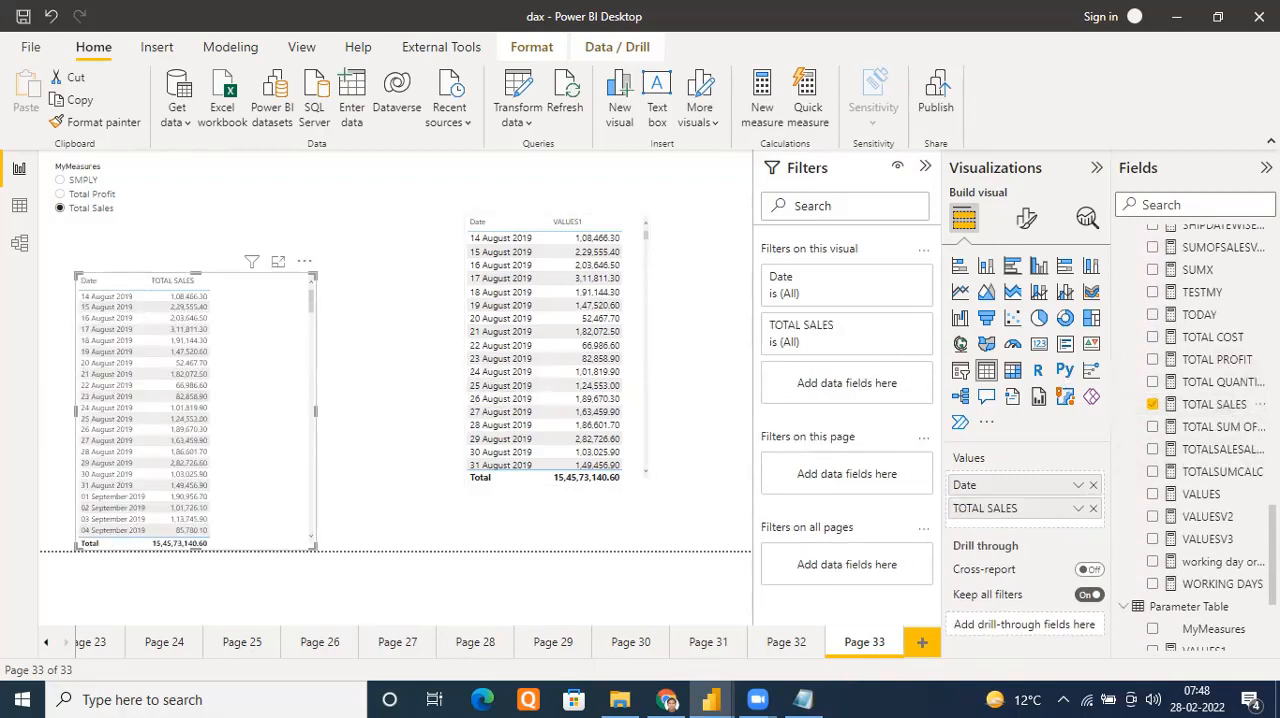
pyautogui.moveTo(1217, 359); pyautogui.dragTo(268, 369)
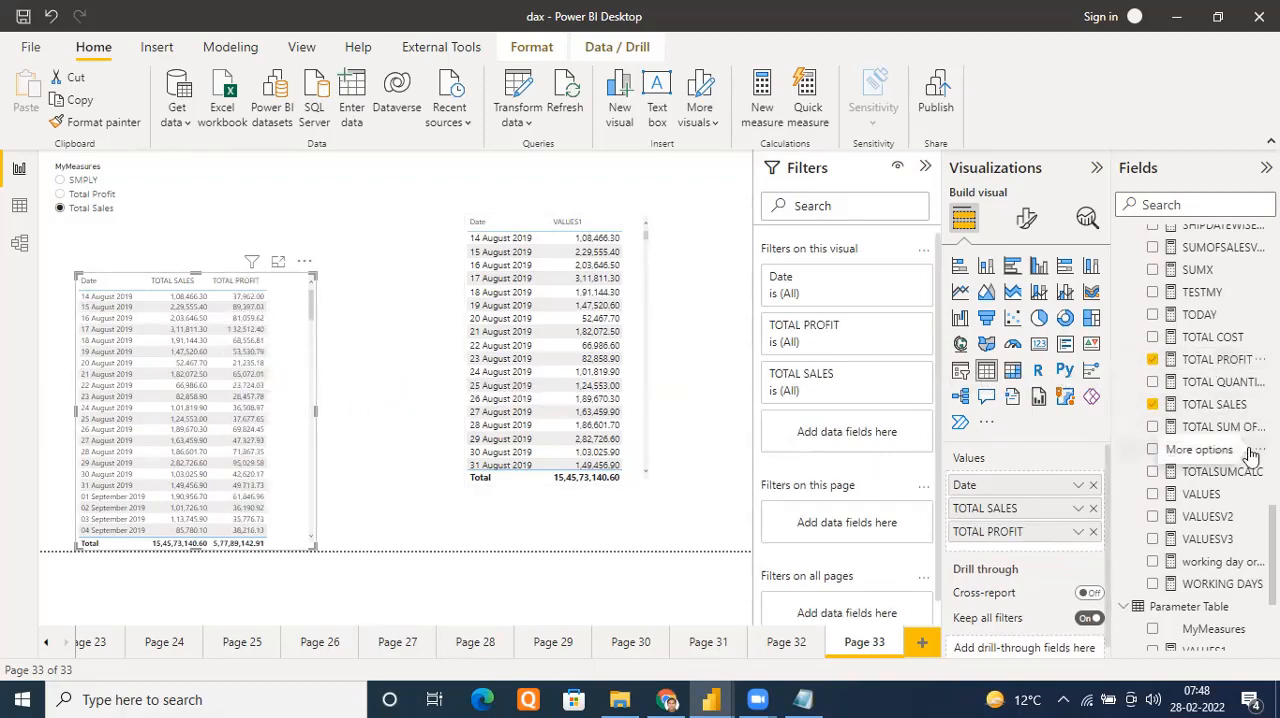
# Add the SMPLY measure from the TIME INTELLIGENCE table to the comparison table and widen the visual so all its columns fit
pyautogui.scroll(15, 1250, 455)
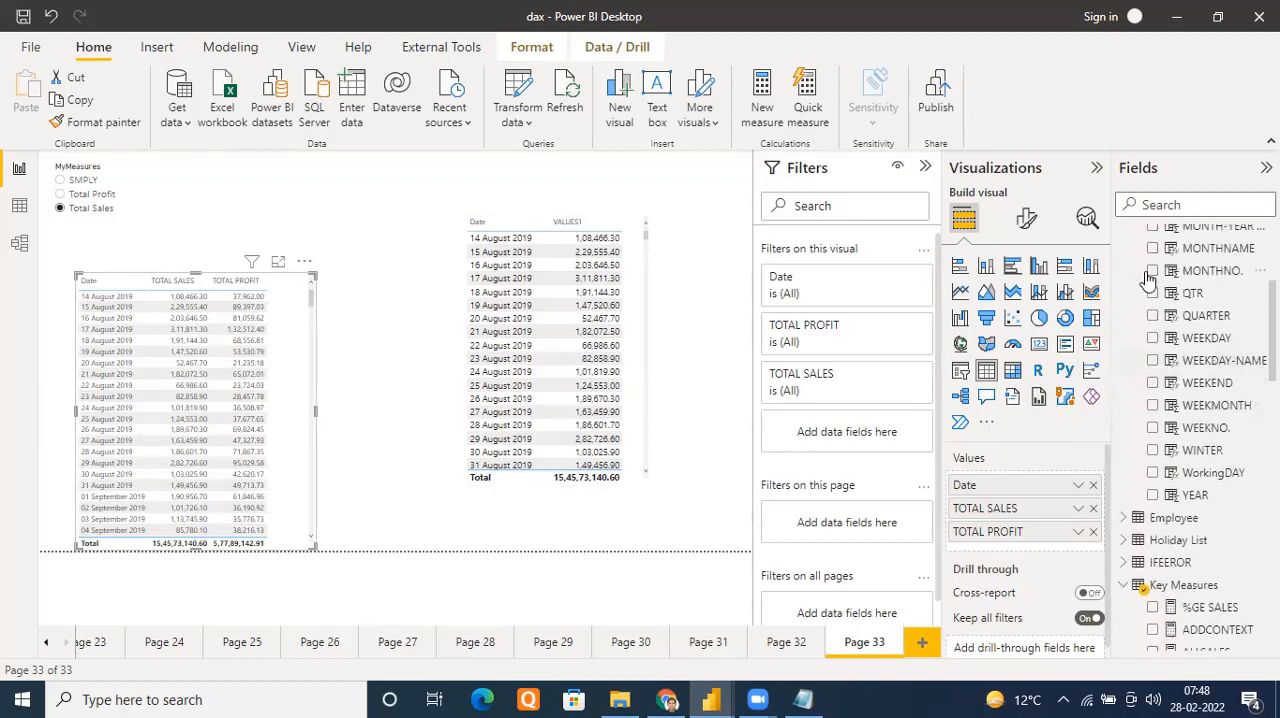
pyautogui.scroll(5, 1148, 282)
pyautogui.click(1122, 238)
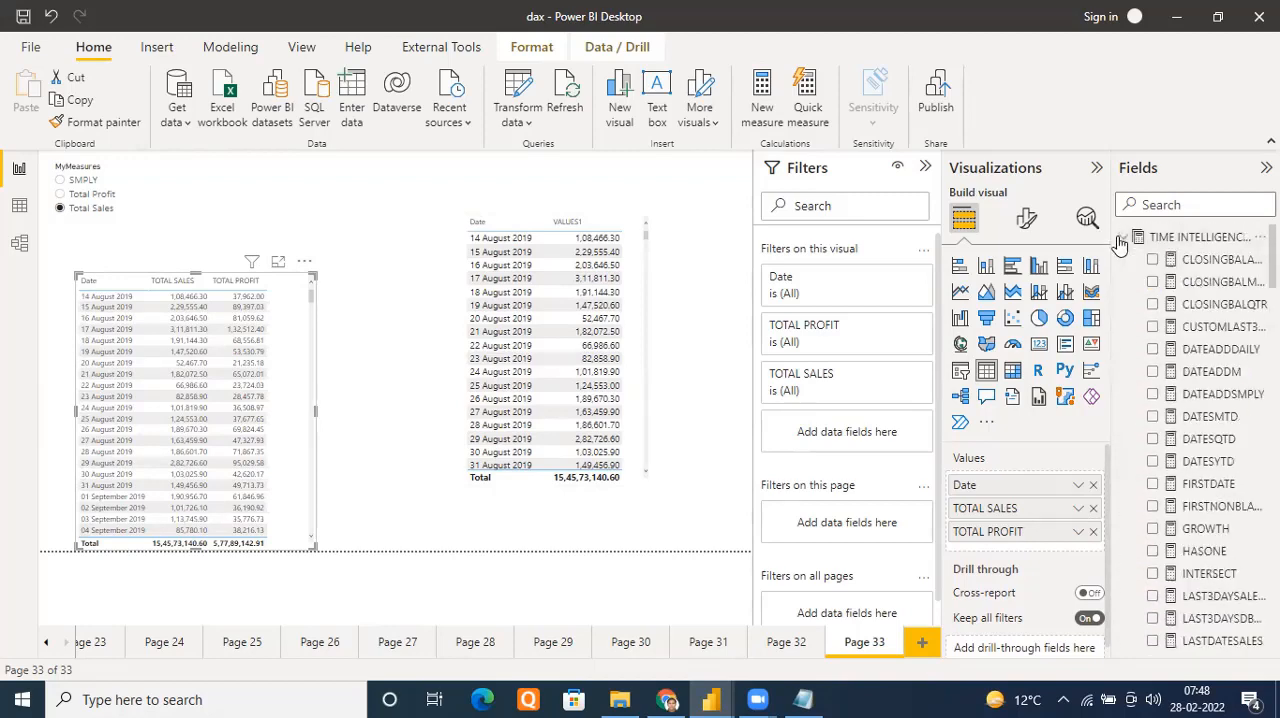
pyautogui.scroll(-10, 1245, 472)
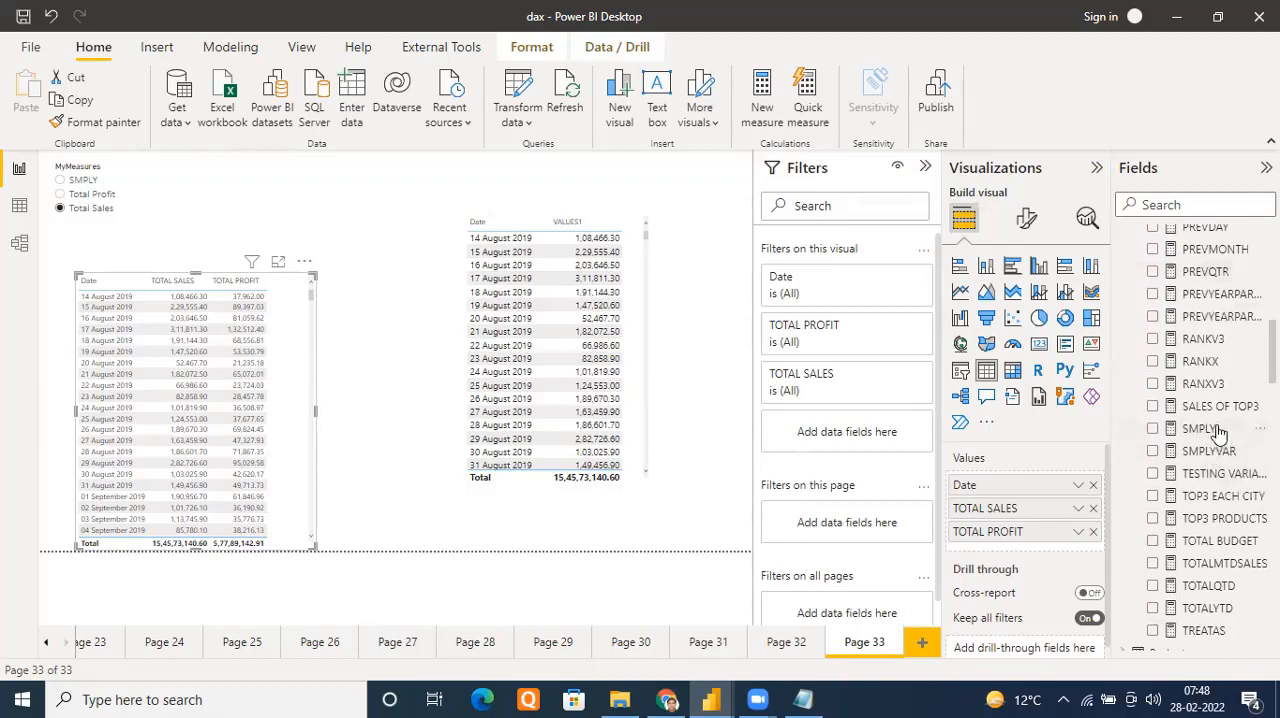
pyautogui.moveTo(1218, 432); pyautogui.dragTo(300, 386)
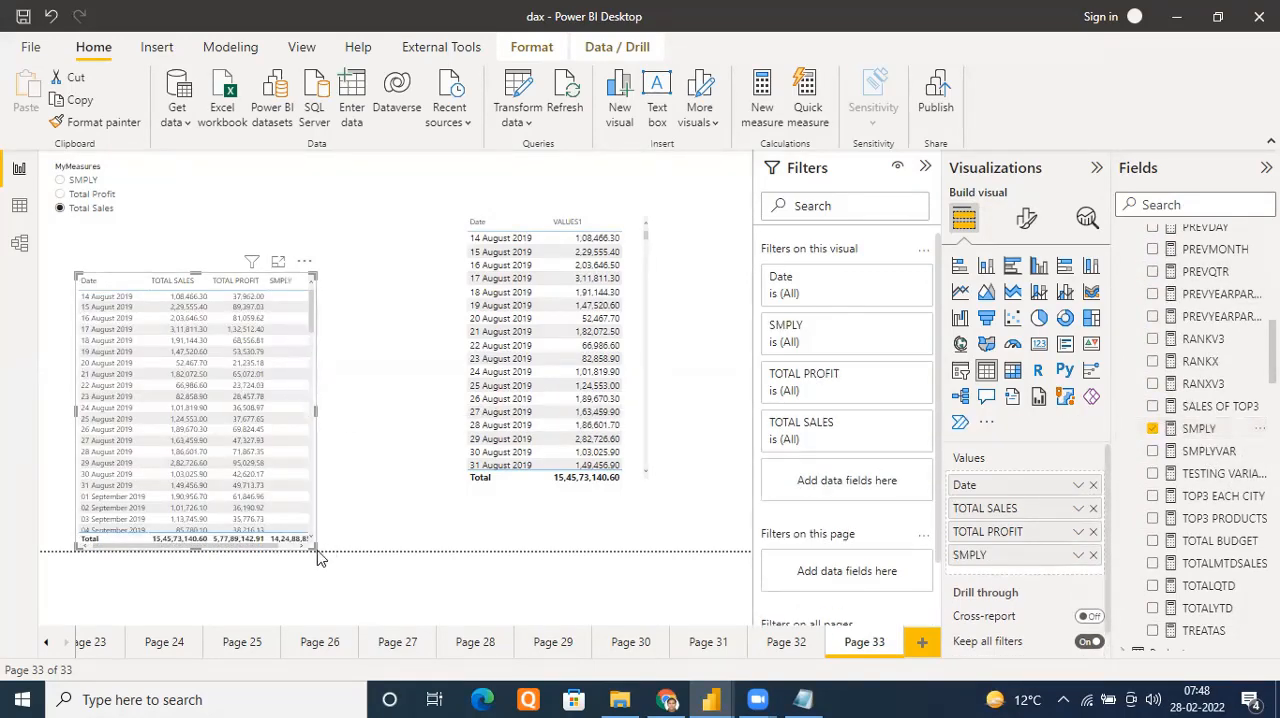
pyautogui.moveTo(313, 548); pyautogui.dragTo(387, 550)
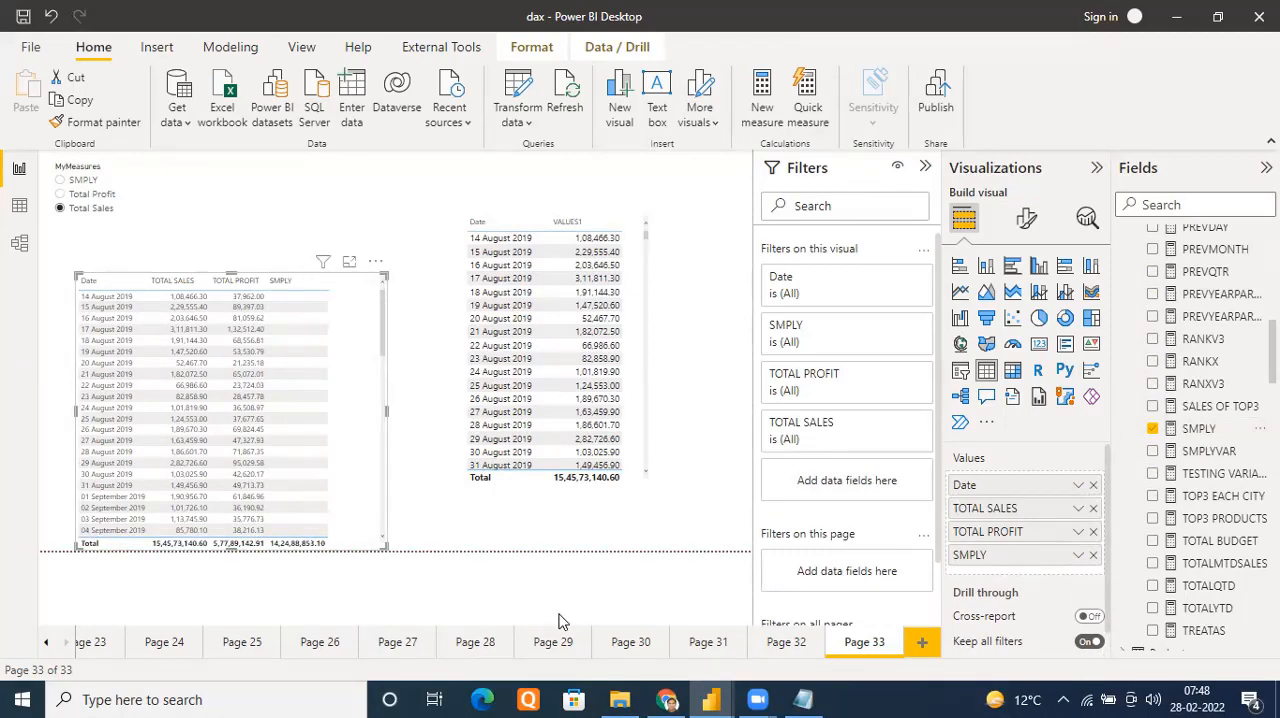
# Set the font size of the comparison table's values to 12
pyautogui.click(1028, 222)
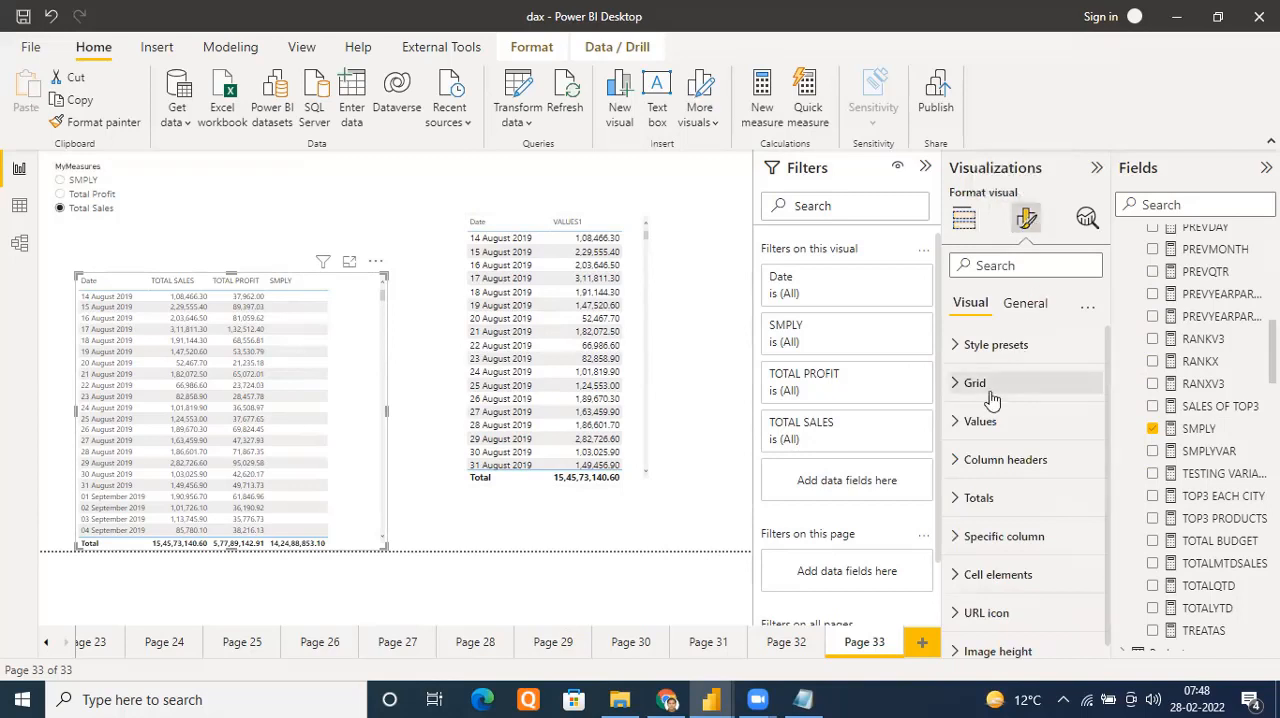
pyautogui.click(955, 388)
pyautogui.scroll(-4, 1031, 494)
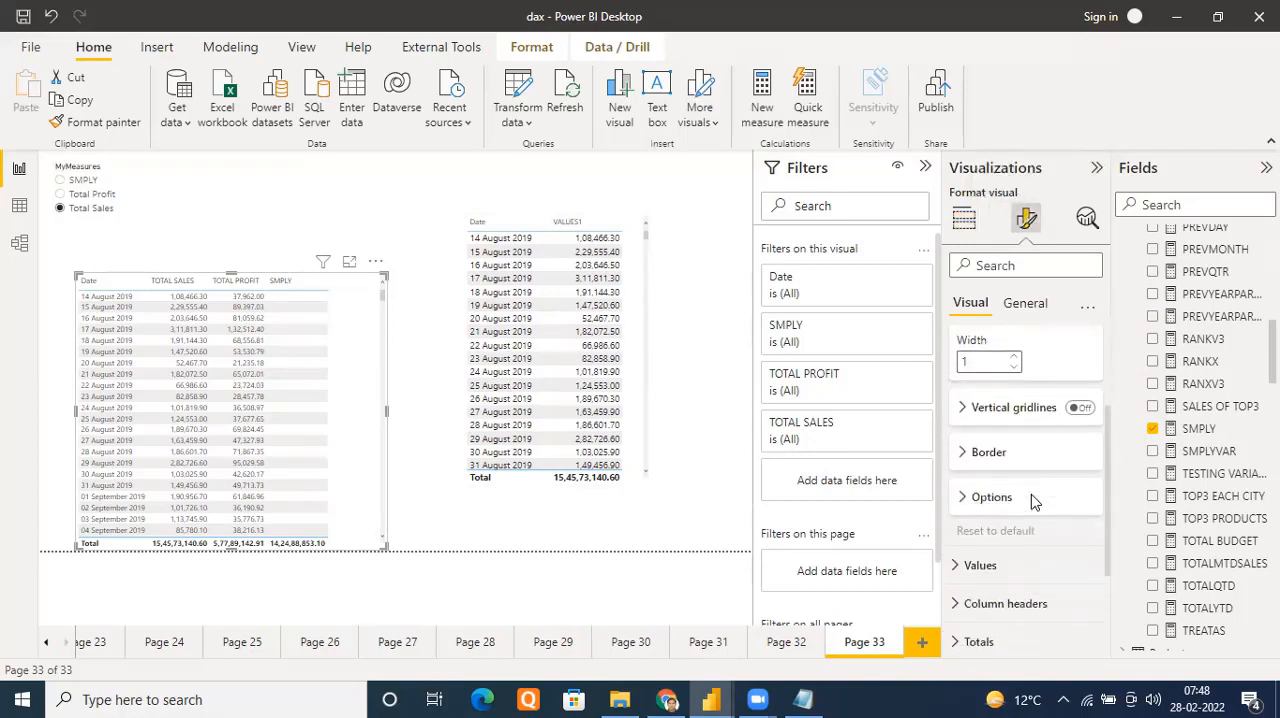
pyautogui.click(952, 525)
pyautogui.scroll(-1, 1046, 537)
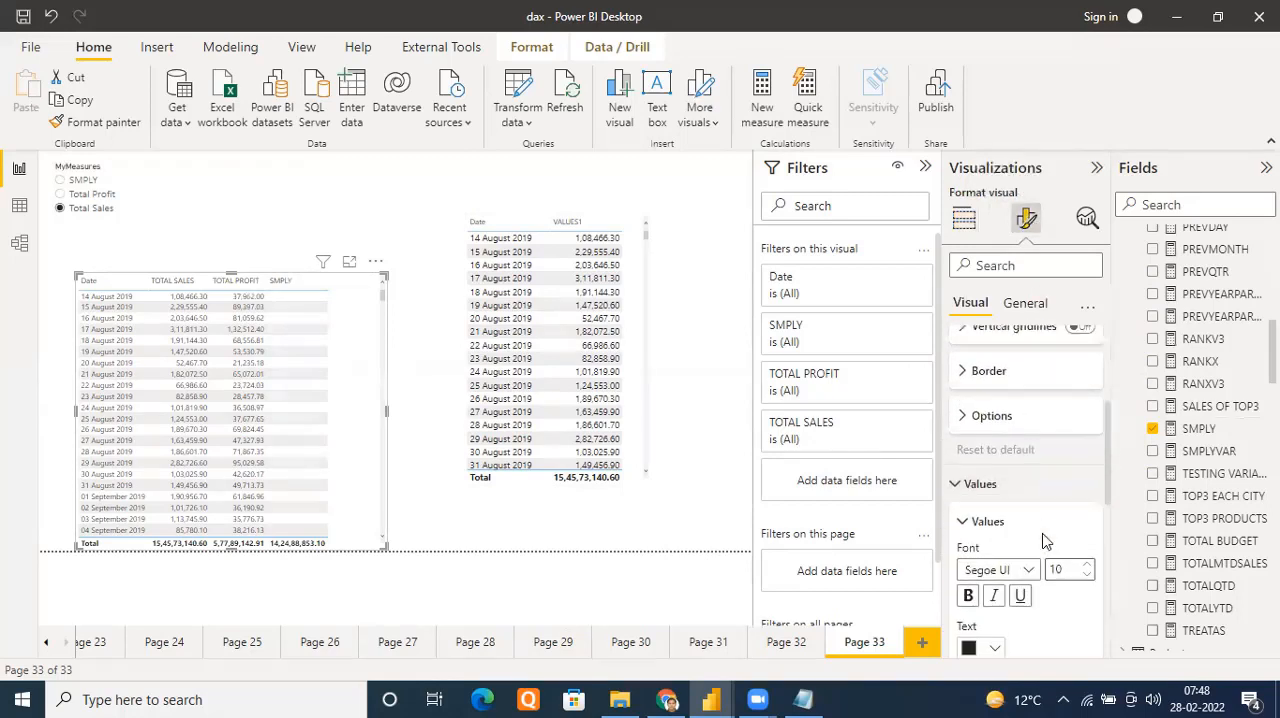
pyautogui.click(1088, 554)
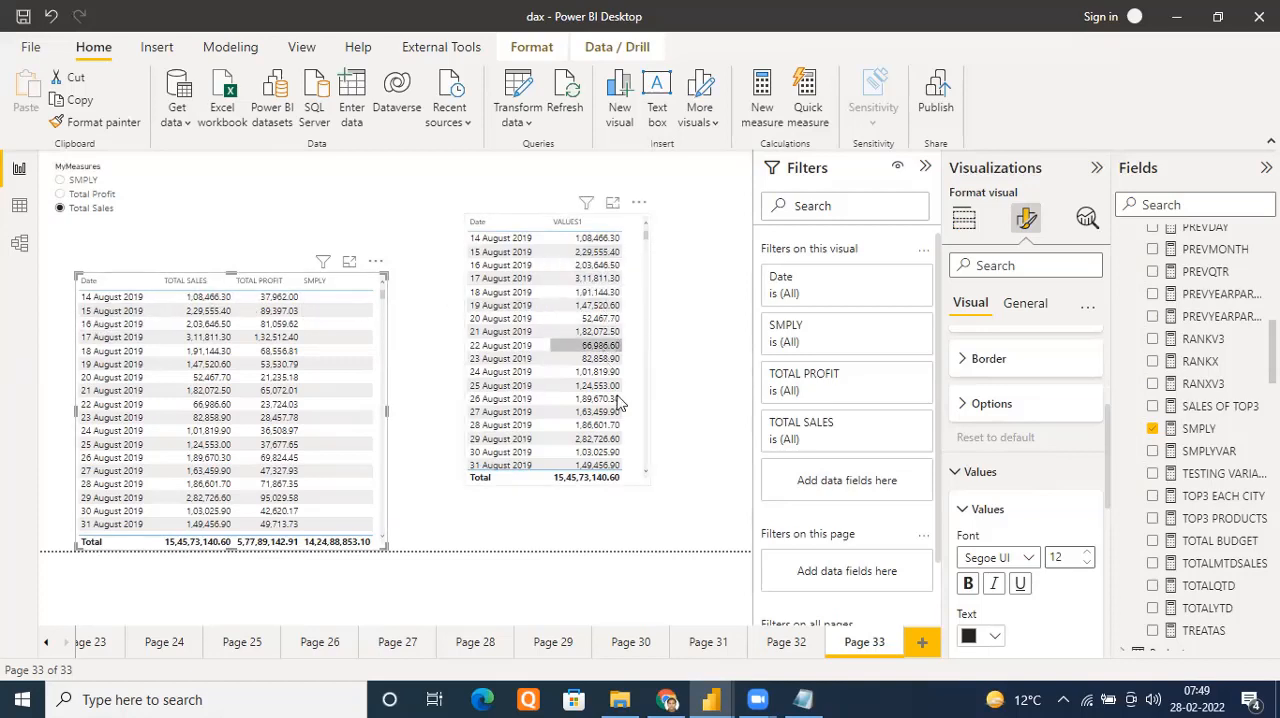
# Choose Total Profit in the MyMeasures slicer to compare its values, and finish with SMPLY selected
pyautogui.click(60, 197)
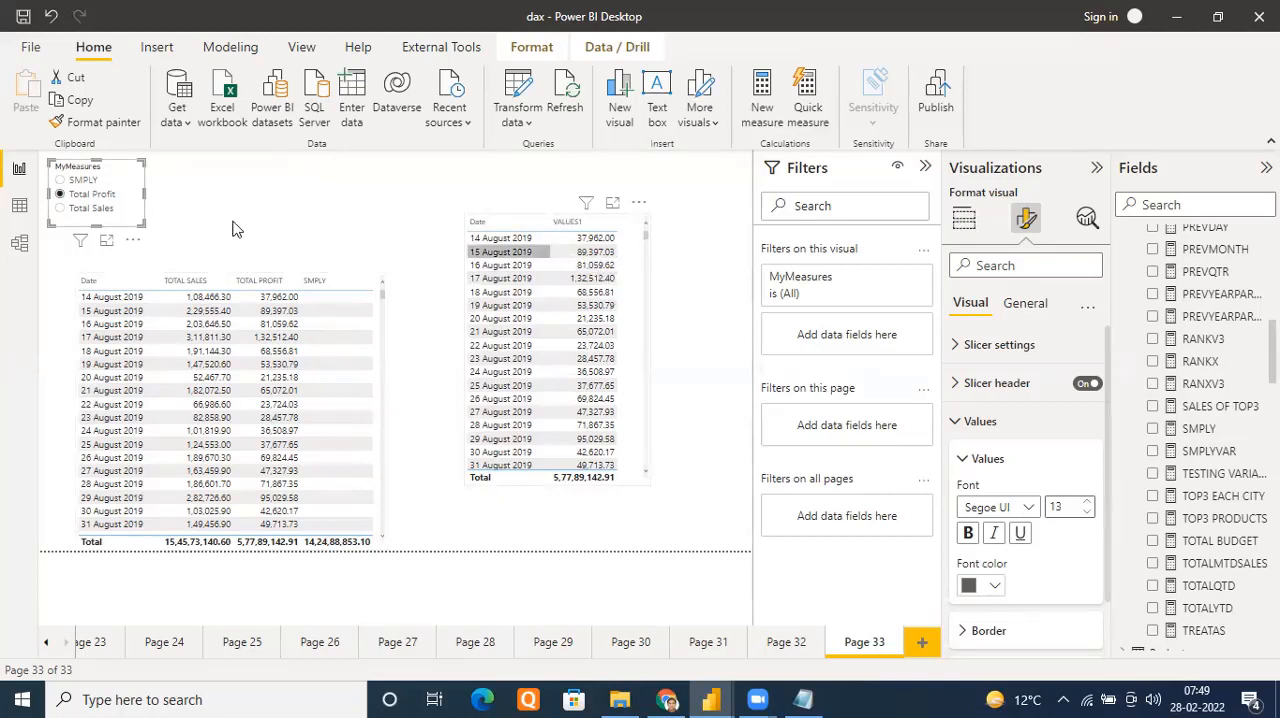
pyautogui.click(60, 182)
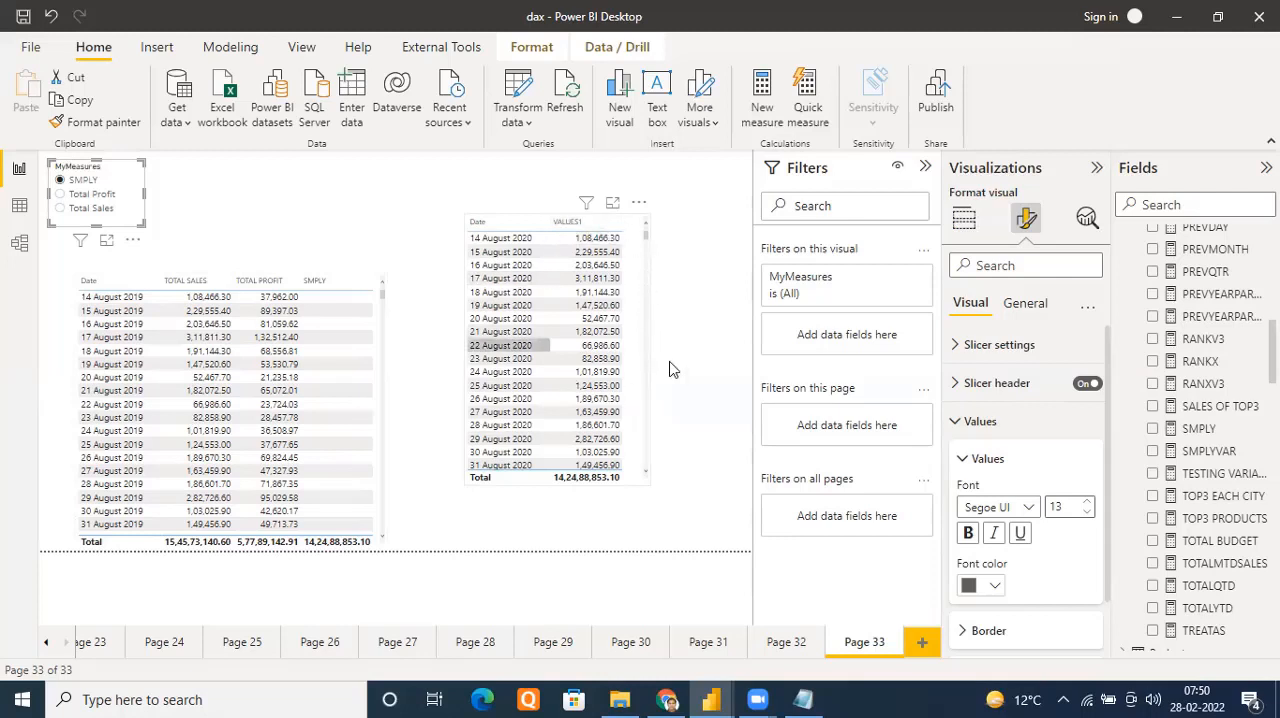
# Add the TOTAL SALES measure from Key Measures to the VALUES1 table and enlarge the visual to fit all three columns
pyautogui.scroll(-1, 1210, 540)
pyautogui.scroll(-4, 1210, 540)
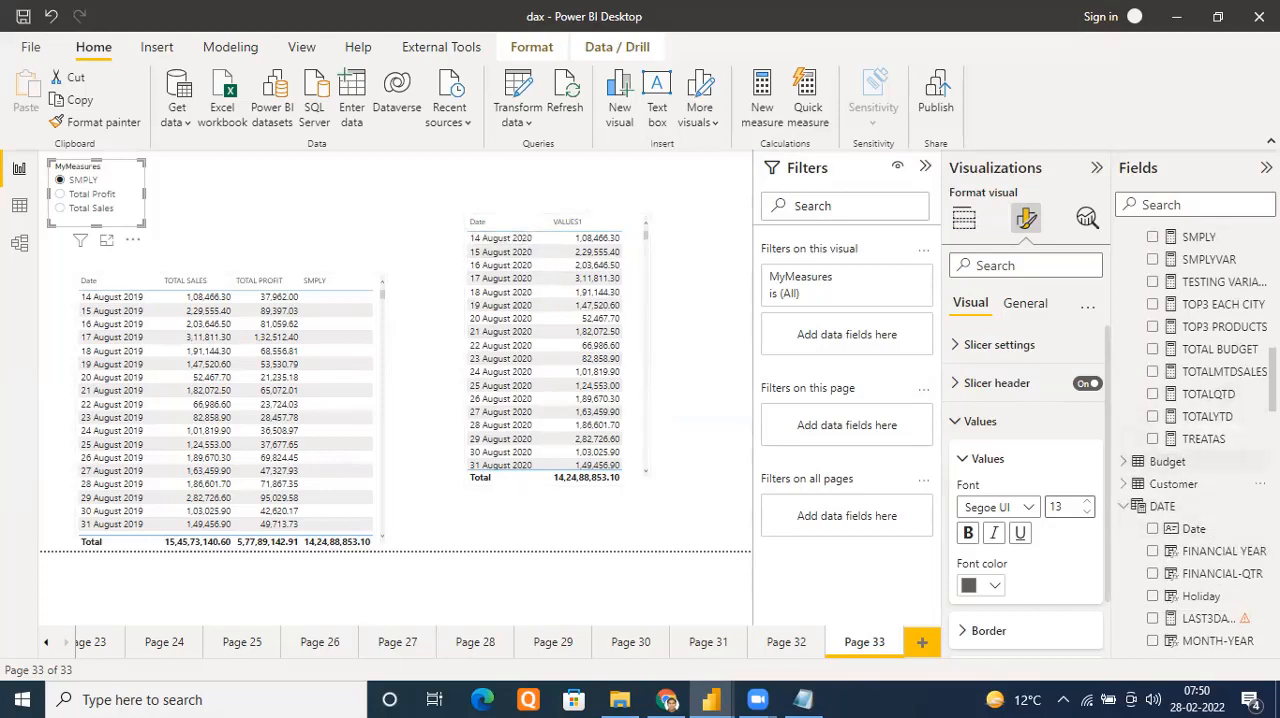
pyautogui.scroll(-10, 1247, 512)
pyautogui.scroll(-15, 1247, 513)
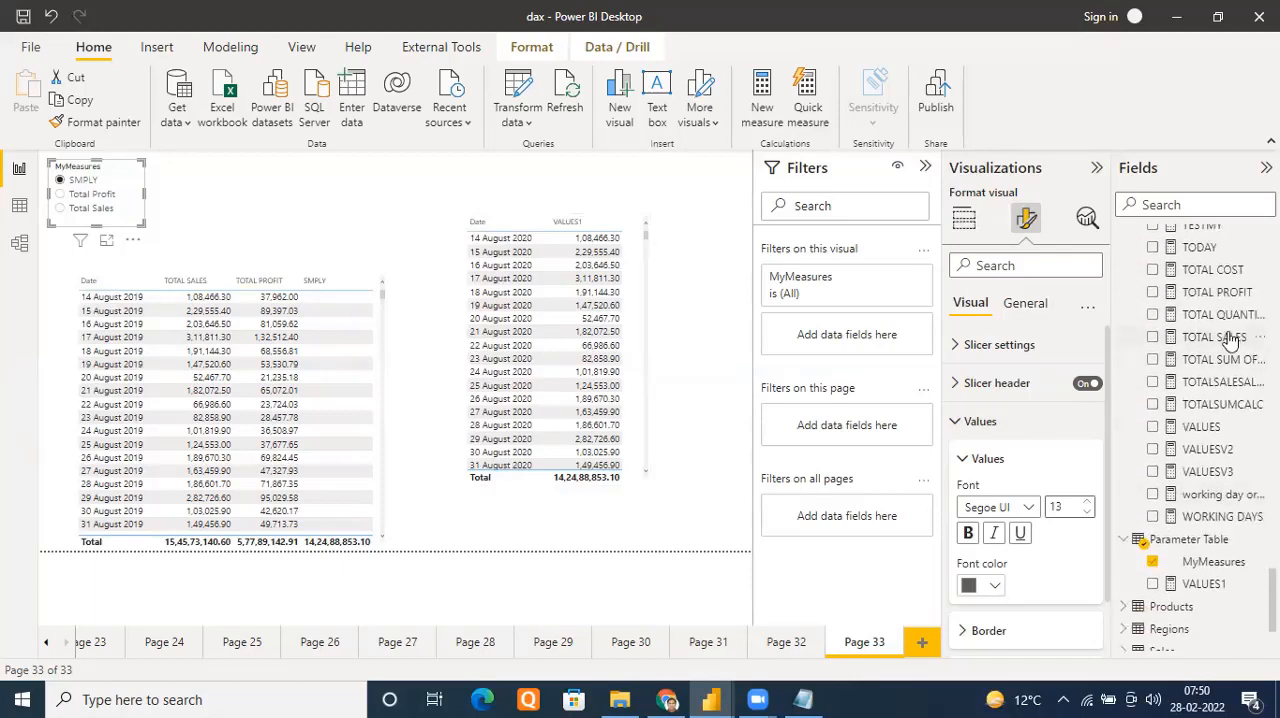
pyautogui.moveTo(1225, 338); pyautogui.dragTo(570, 253)
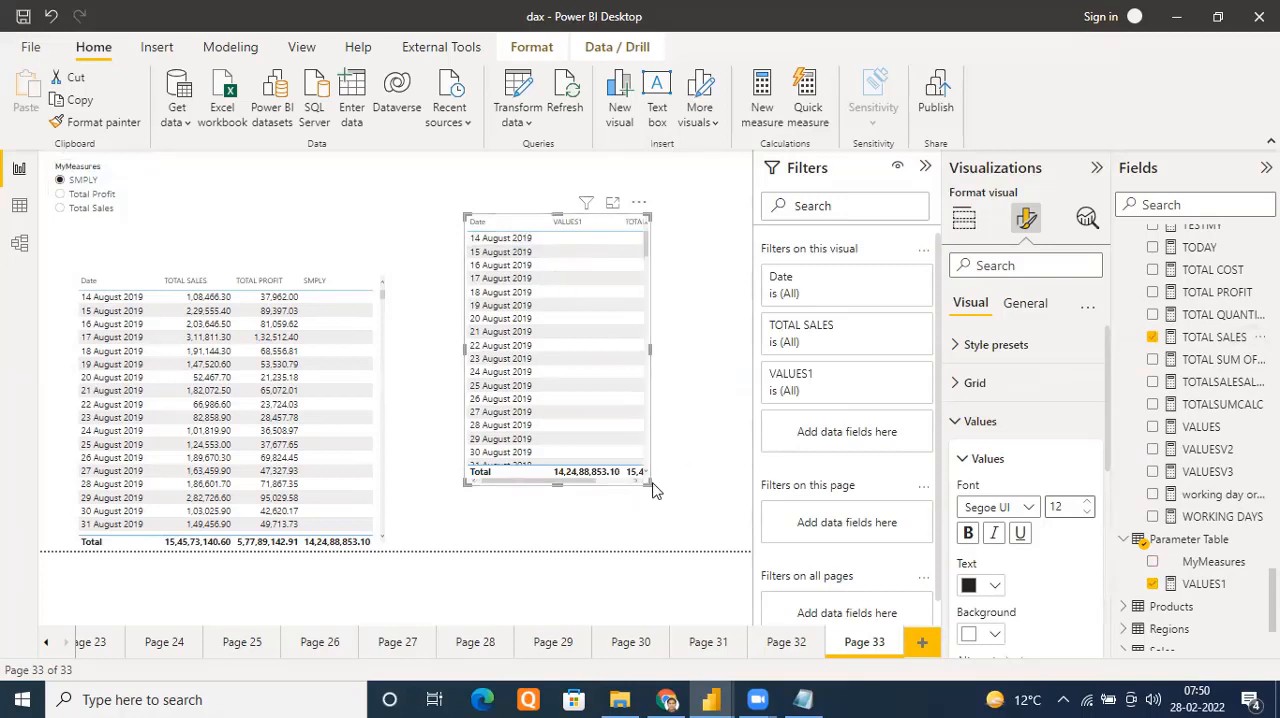
pyautogui.moveTo(649, 483); pyautogui.dragTo(725, 516)
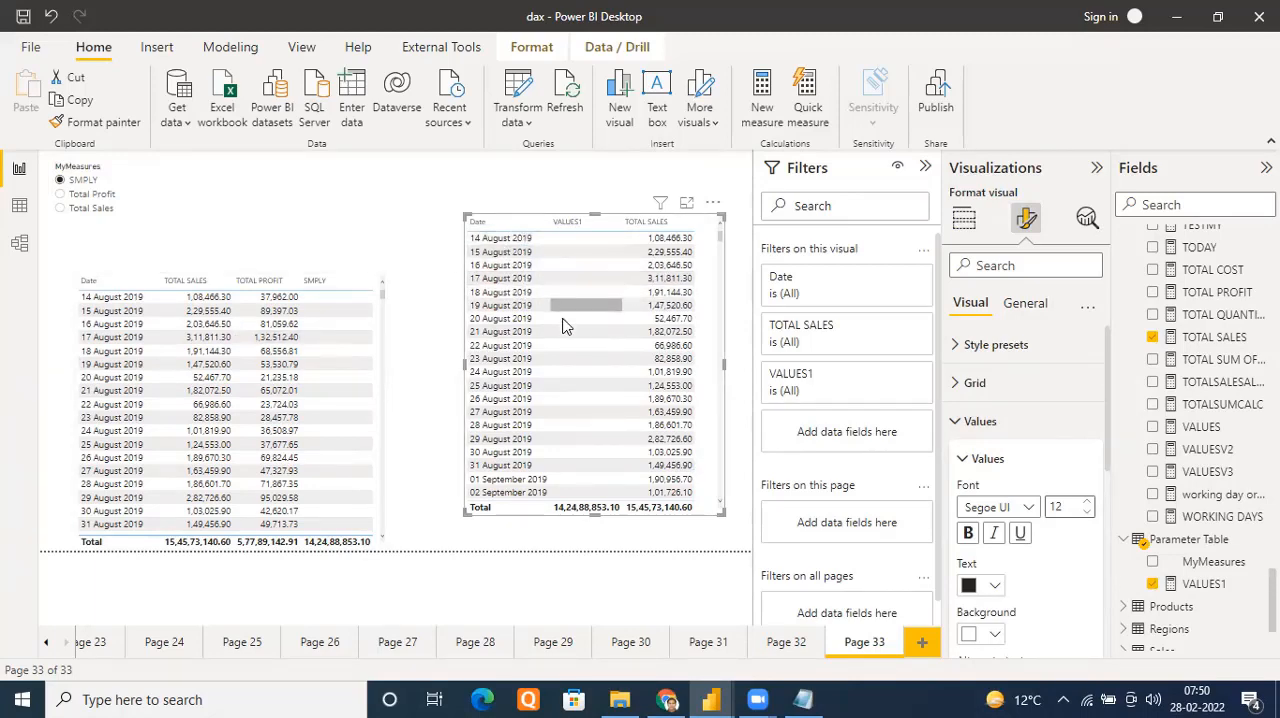
# Examine the VALUES1 table around 14 August 2020, comparing the VALUES1 figures with TOTAL SALES and the same dates in 2019
pyautogui.scroll(-8, 565, 330)
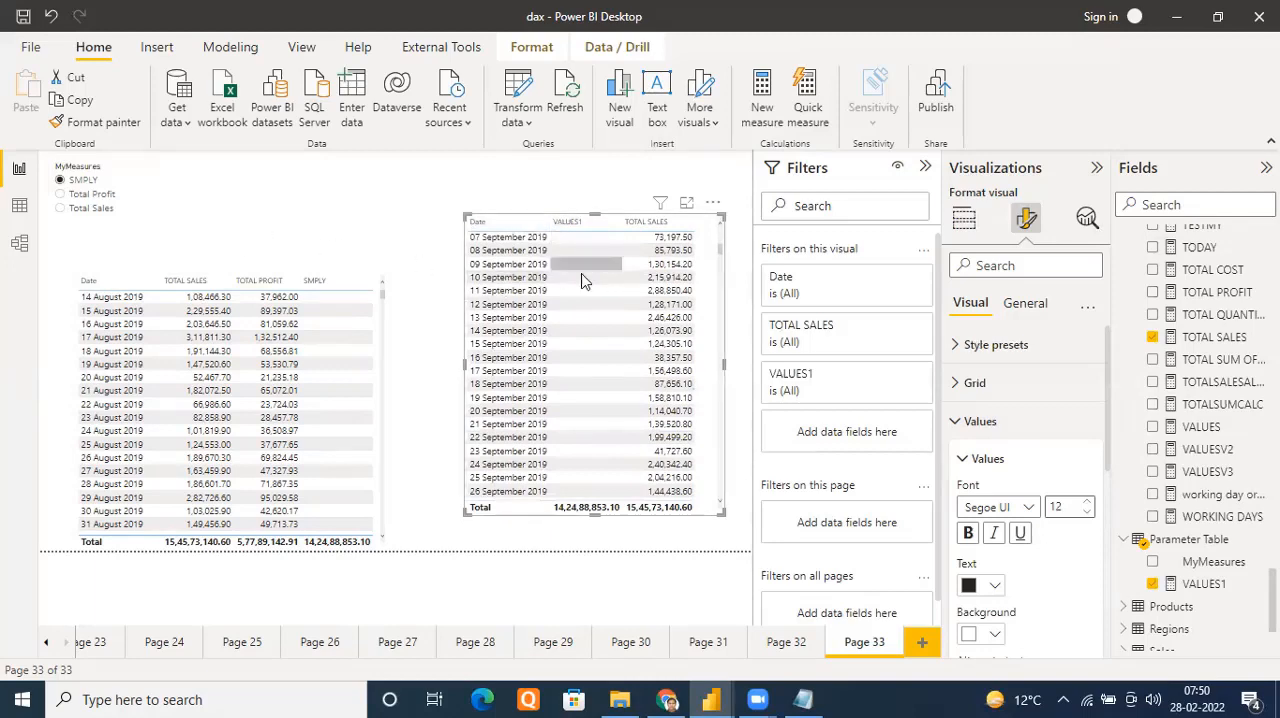
pyautogui.scroll(-15, 585, 337)
pyautogui.scroll(-20, 585, 337)
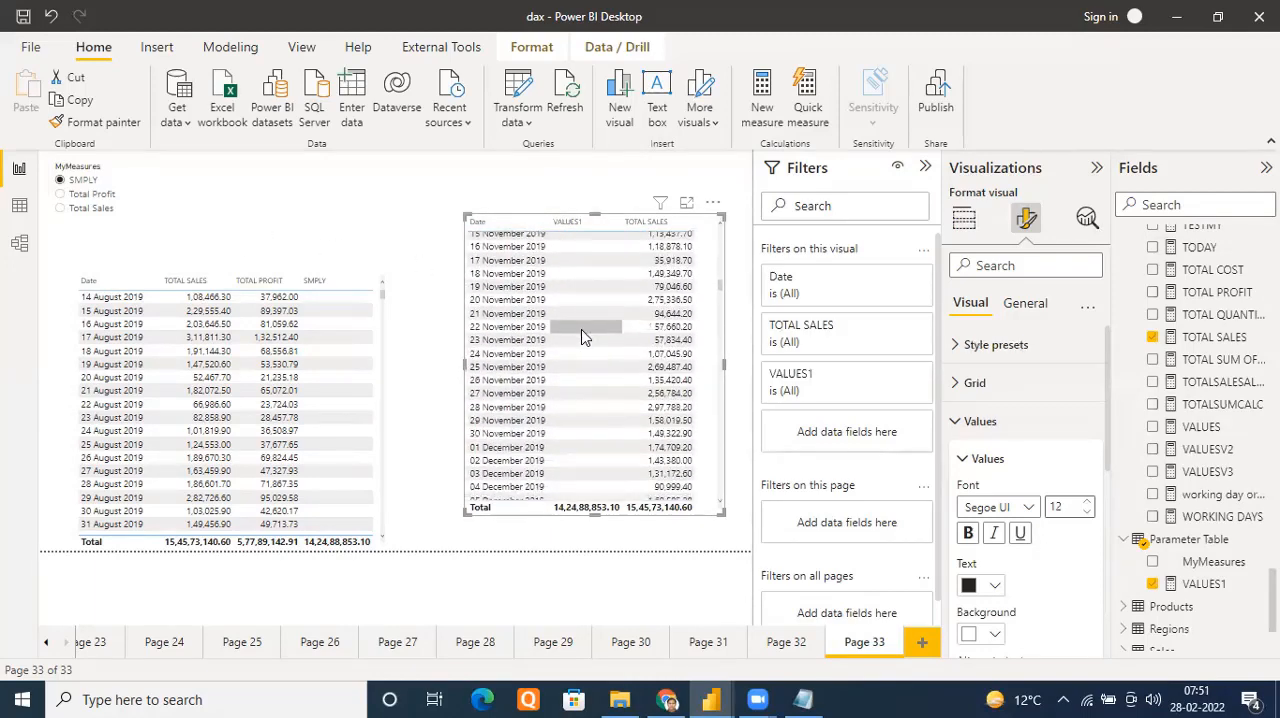
pyautogui.scroll(-20, 585, 337)
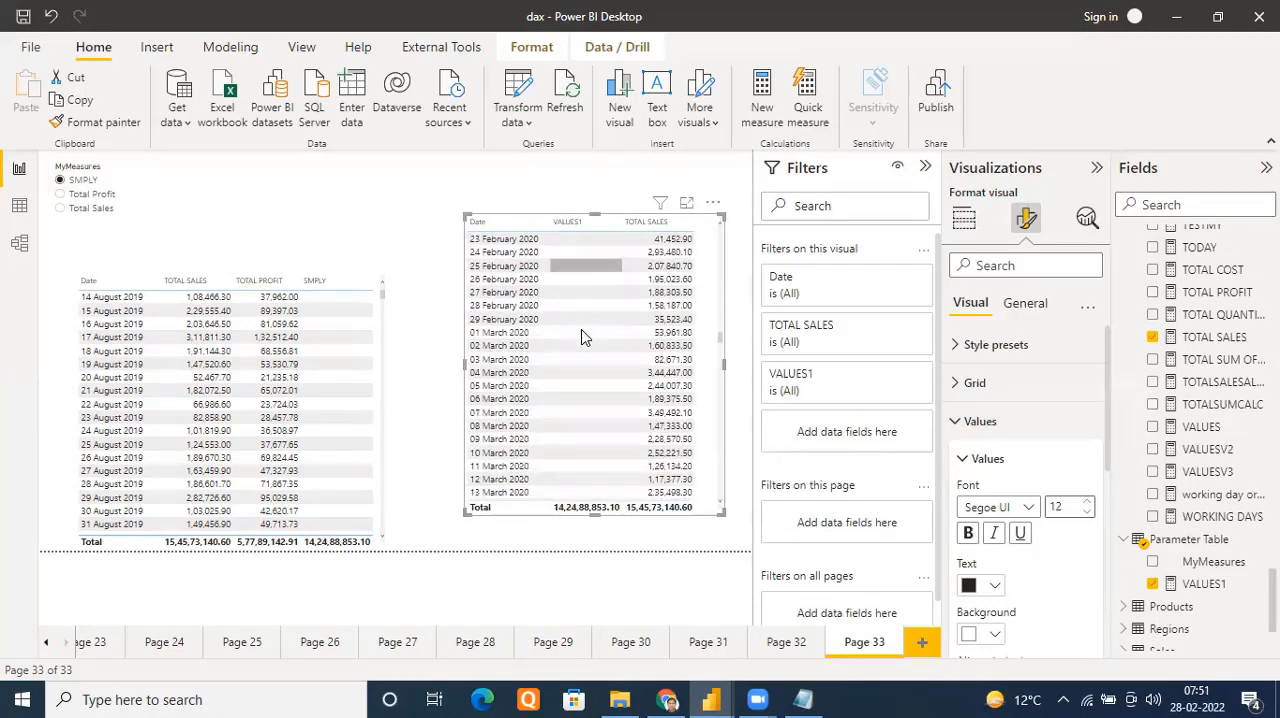
pyautogui.scroll(-20, 583, 337)
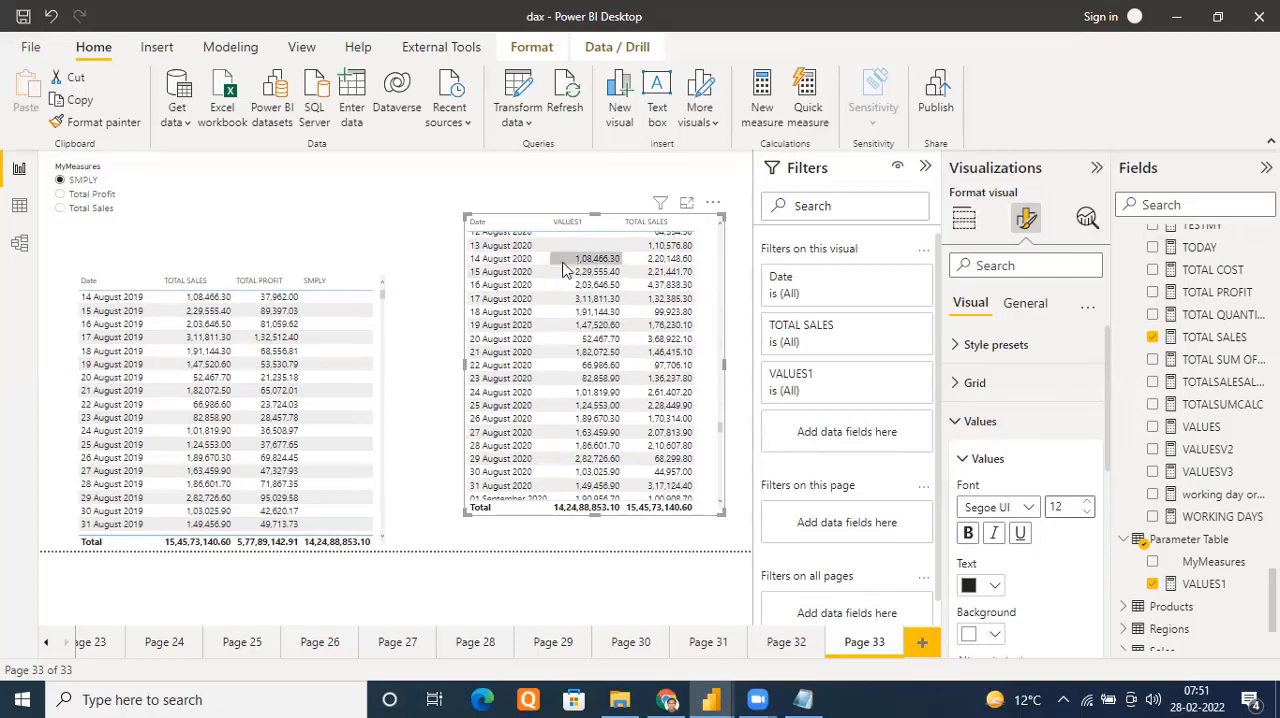
pyautogui.moveTo(602, 272)
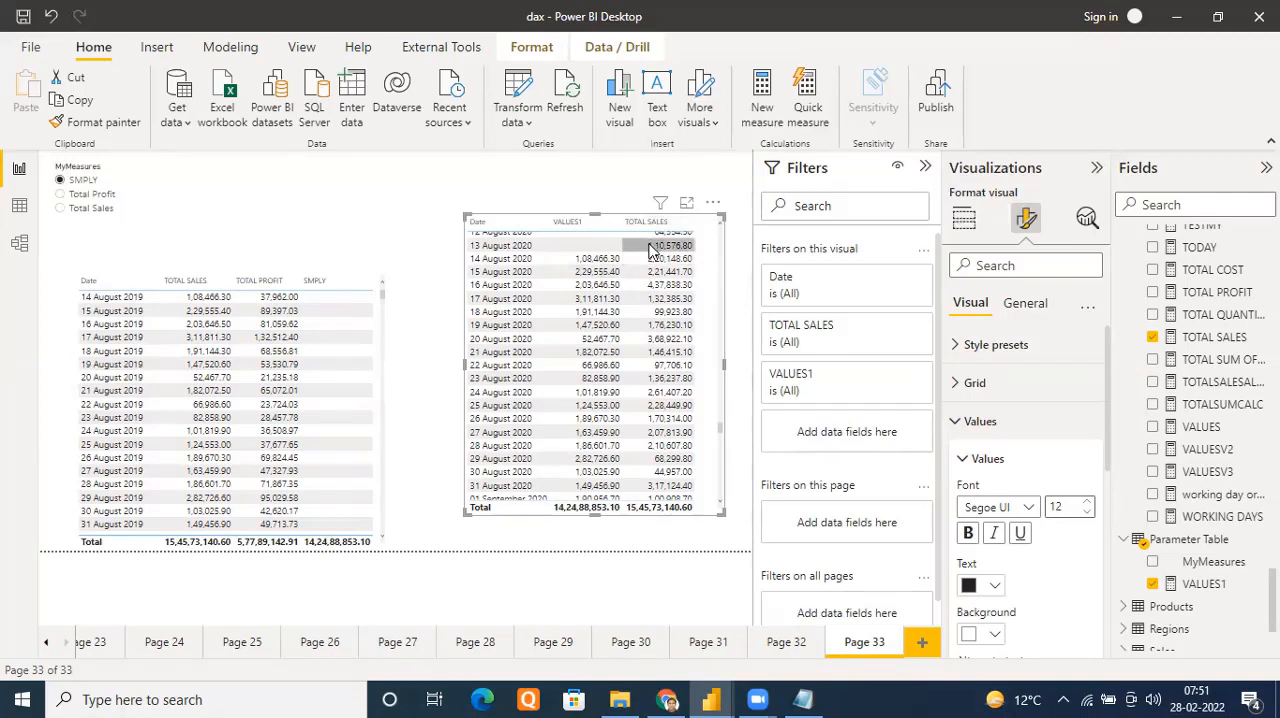
pyautogui.moveTo(524, 266)
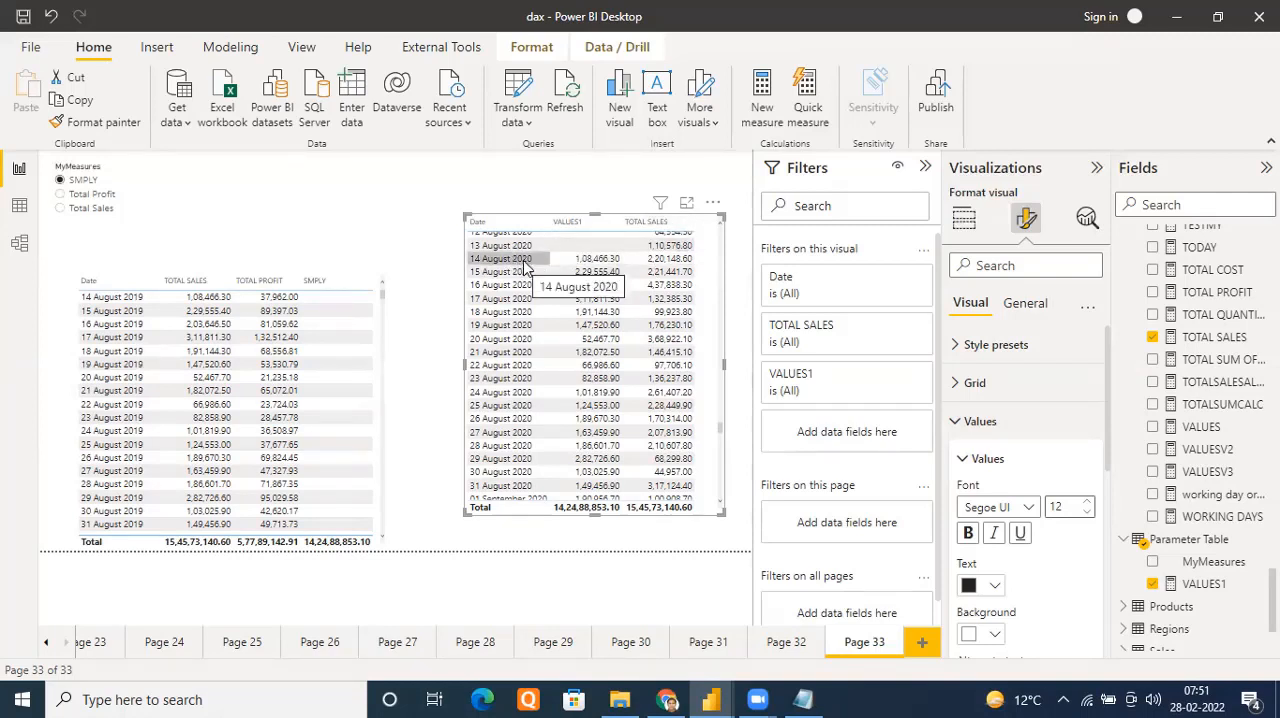